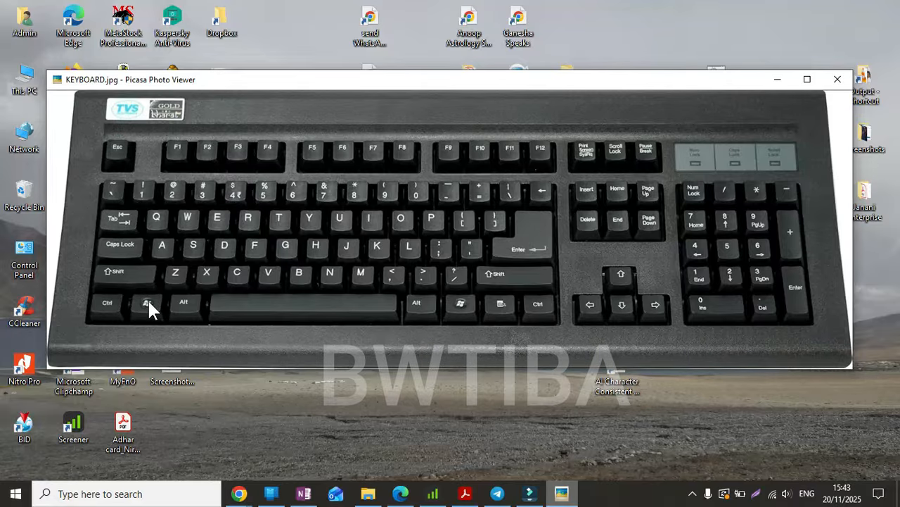
Show and dismiss the Start menu, and close the keyboard picture to clear the desktop
{"action": "key", "text": "super"}
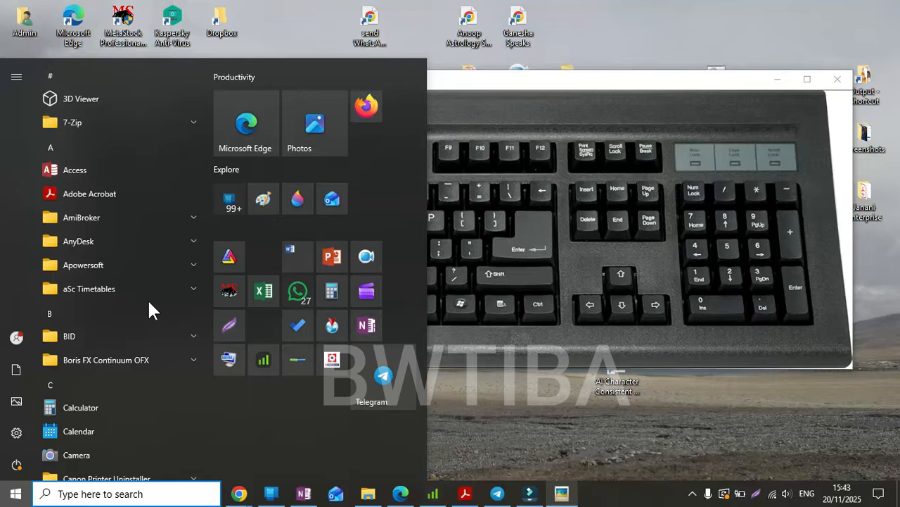
{"action": "key", "text": "super"}
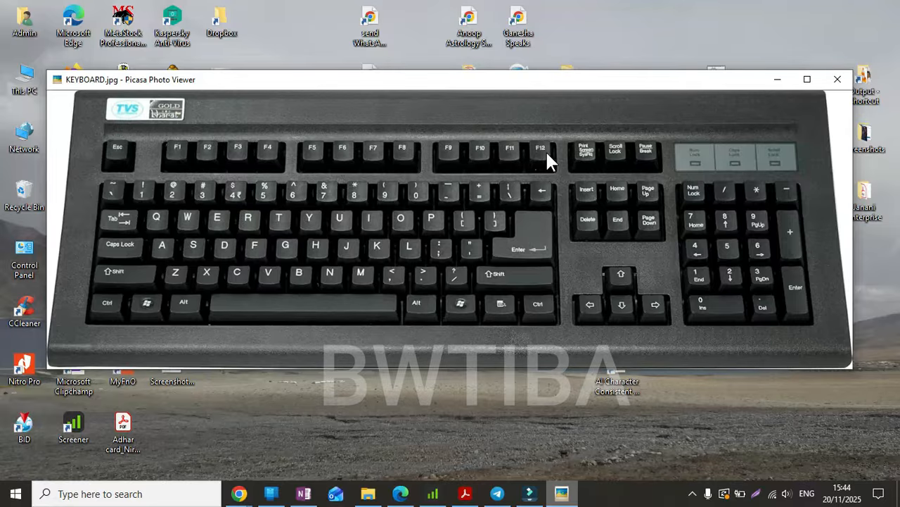
{"action": "left_click", "coordinate": [840, 83]}
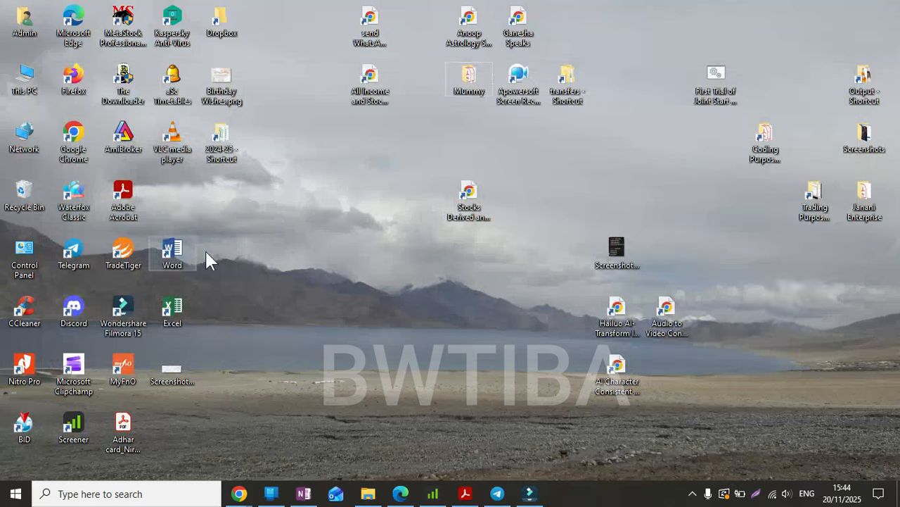
Locate Word on the desktop and in the Start menu's alphabetical app list, and dismiss the menu
{"action": "double_click", "coordinate": [172, 254]}
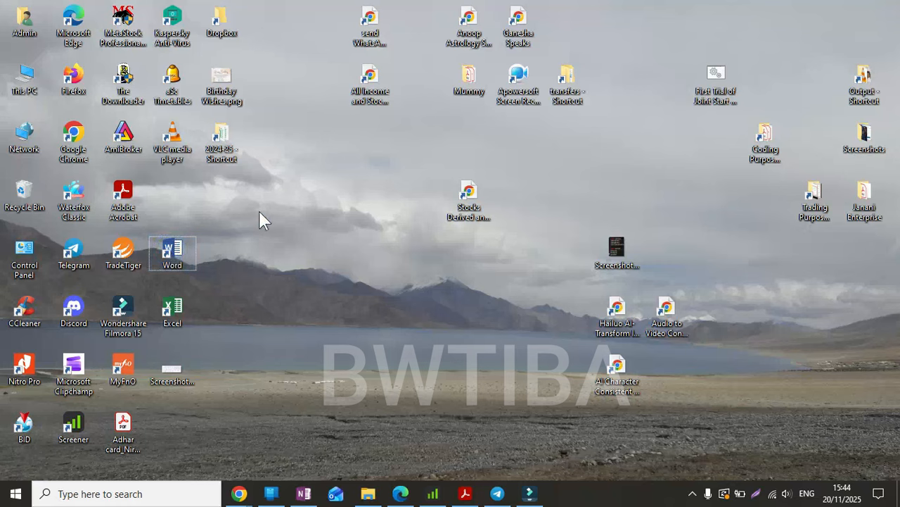
{"action": "left_click", "coordinate": [16, 494]}
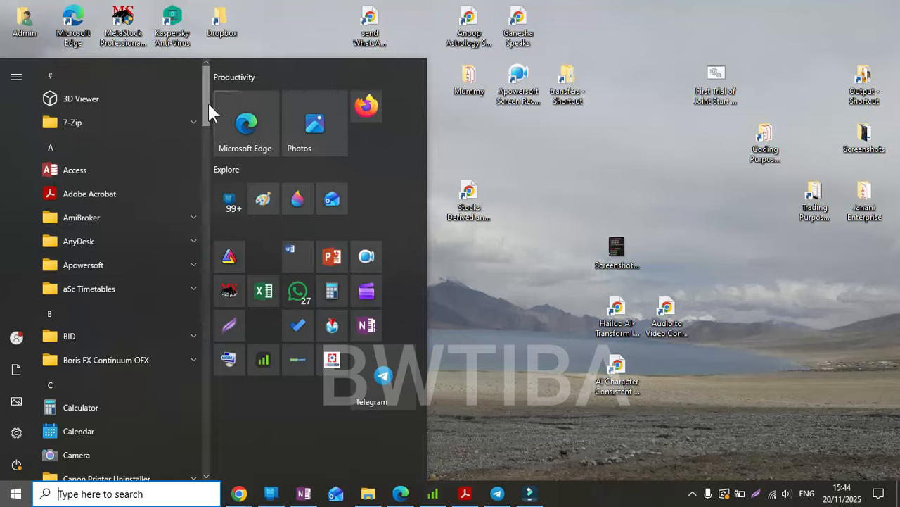
{"action": "left_click_drag", "start_coordinate": [208, 104], "coordinate": [210, 445]}
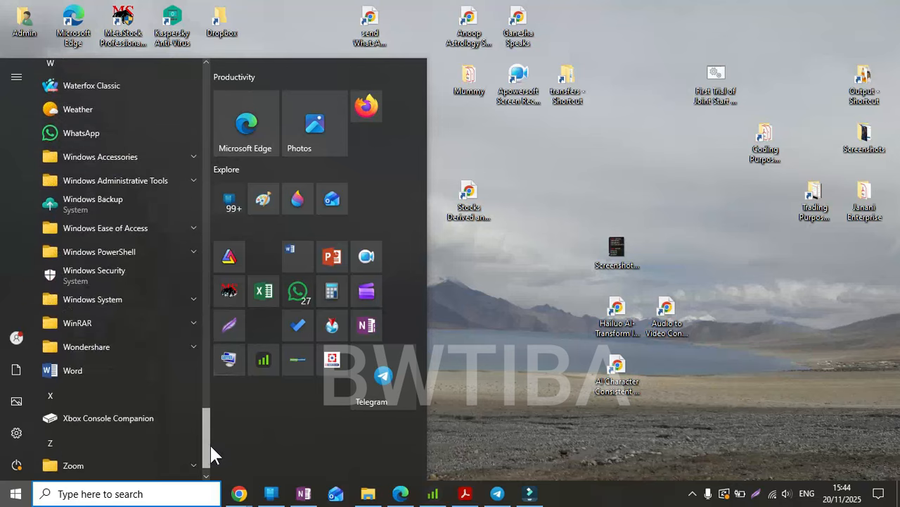
{"action": "left_click", "coordinate": [91, 366]}
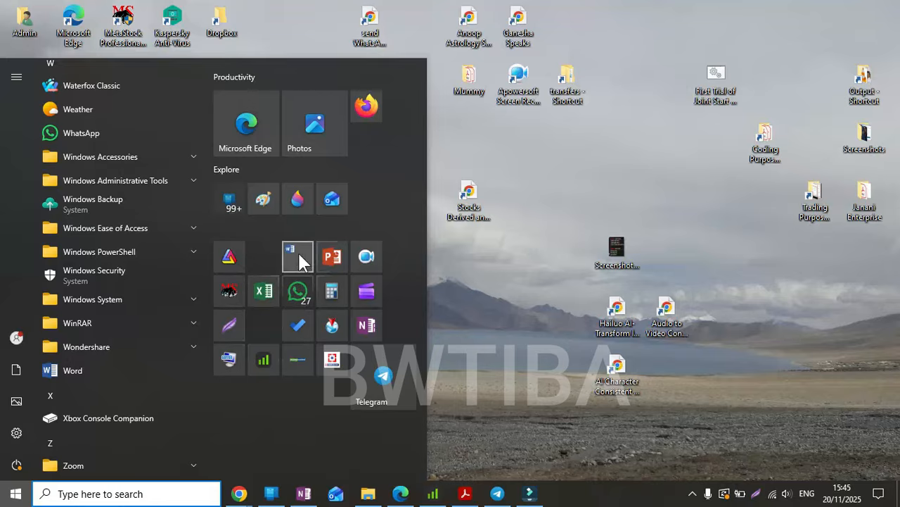
{"action": "left_click", "coordinate": [444, 156]}
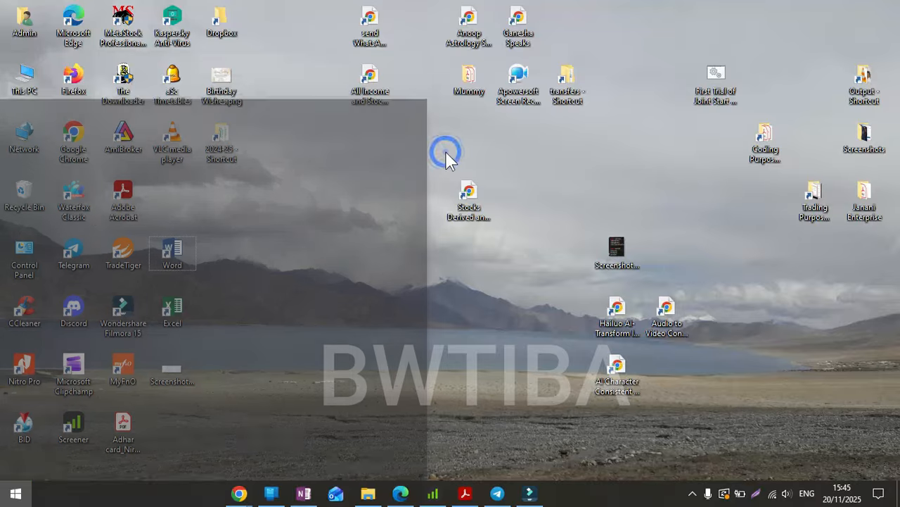
Create a new Microsoft Word document named Lecture on the desktop and open it
{"action": "right_click", "coordinate": [252, 250]}
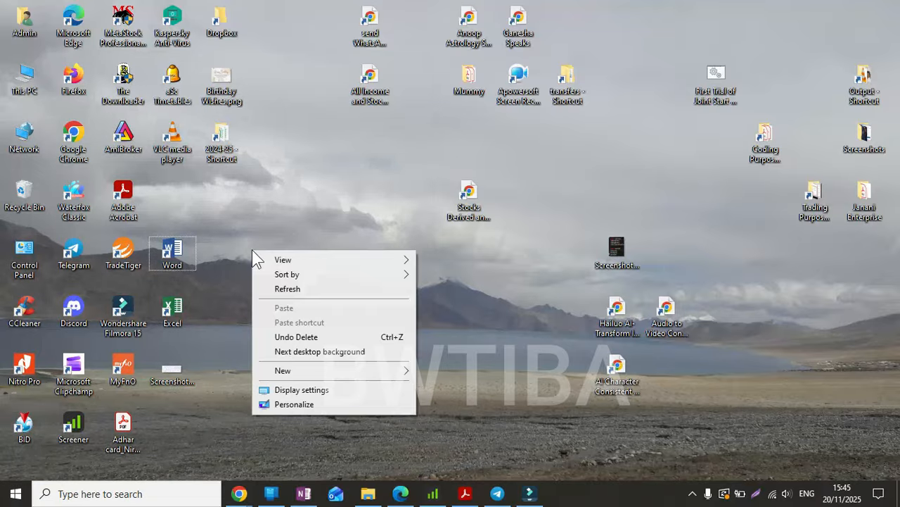
{"action": "mouse_move", "coordinate": [321, 259]}
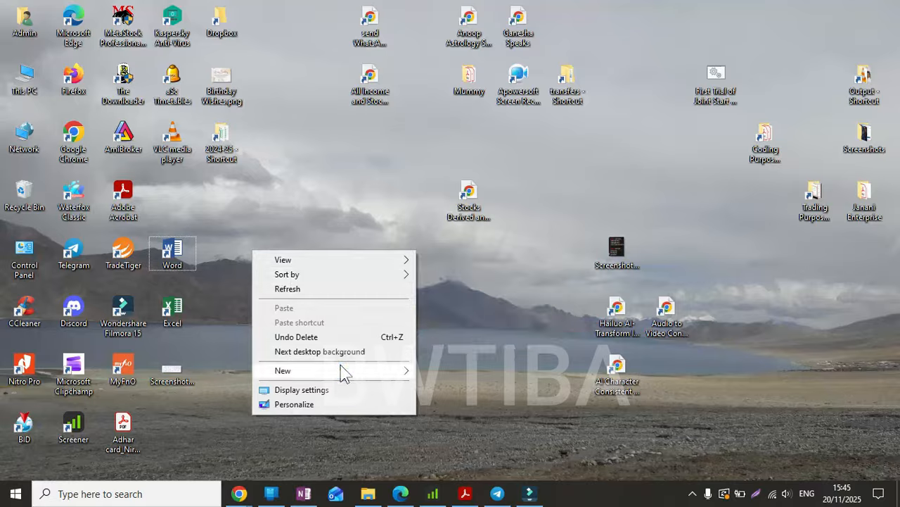
{"action": "mouse_move", "coordinate": [377, 375]}
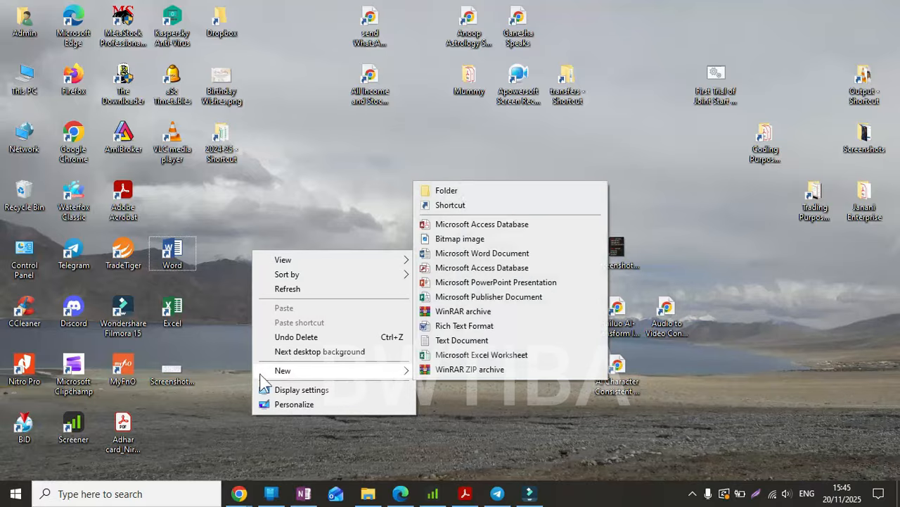
{"action": "left_click", "coordinate": [287, 372]}
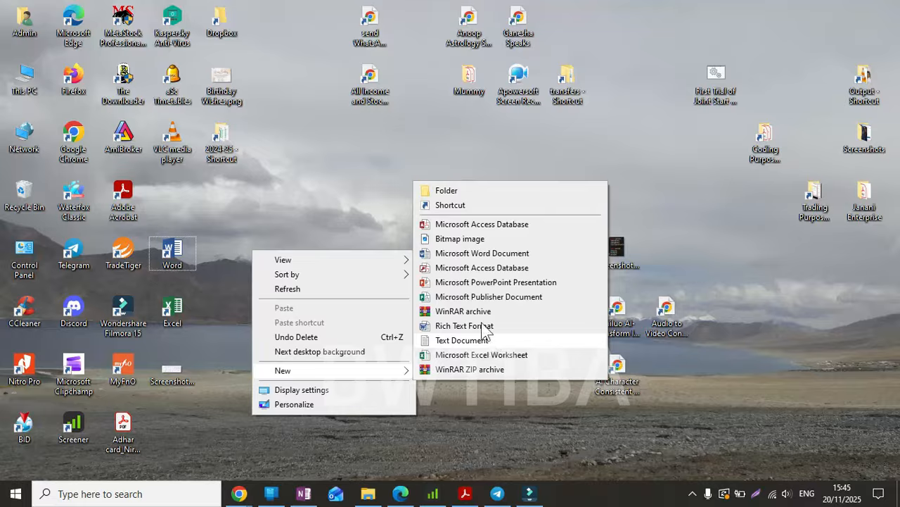
{"action": "left_click", "coordinate": [484, 254]}
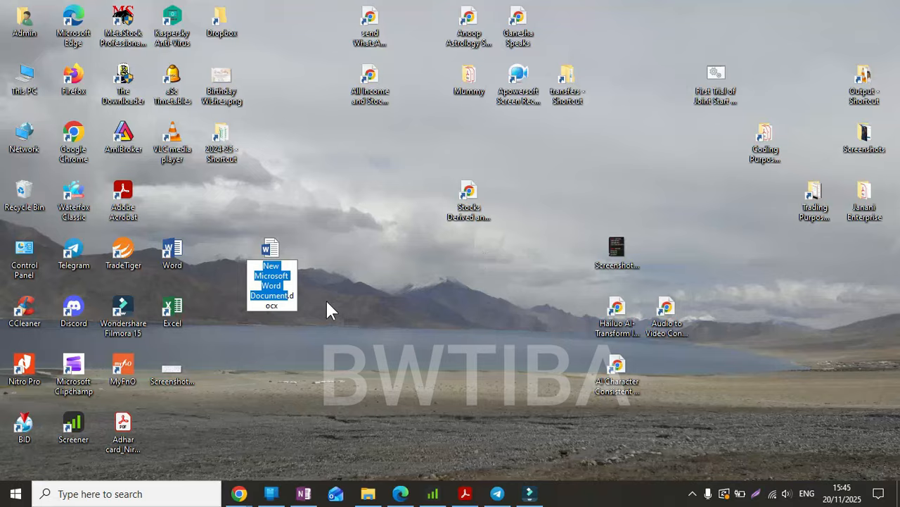
{"action": "type", "text": "Lecture"}
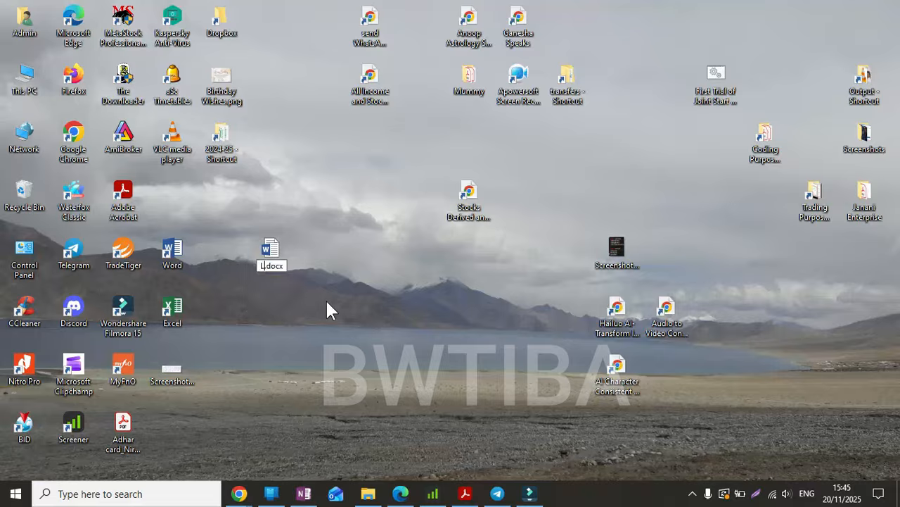
{"action": "key", "text": "Return"}
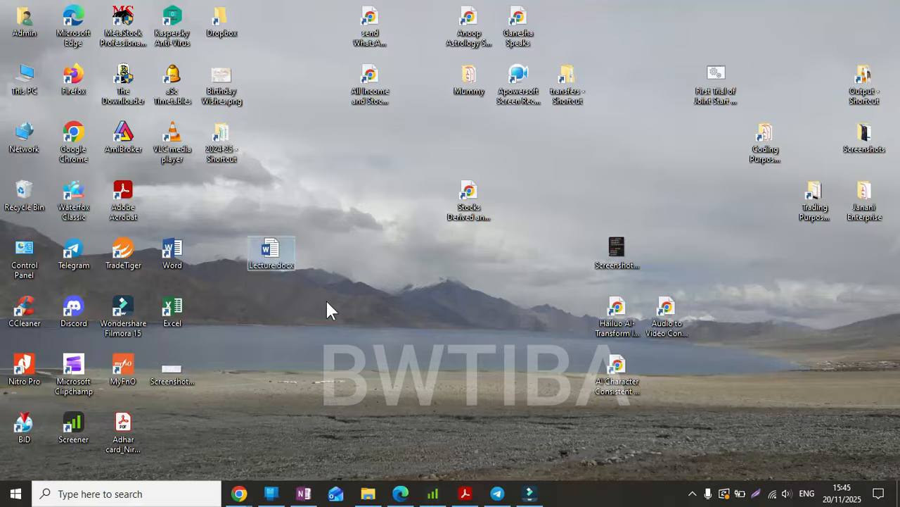
{"action": "double_click", "coordinate": [274, 253]}
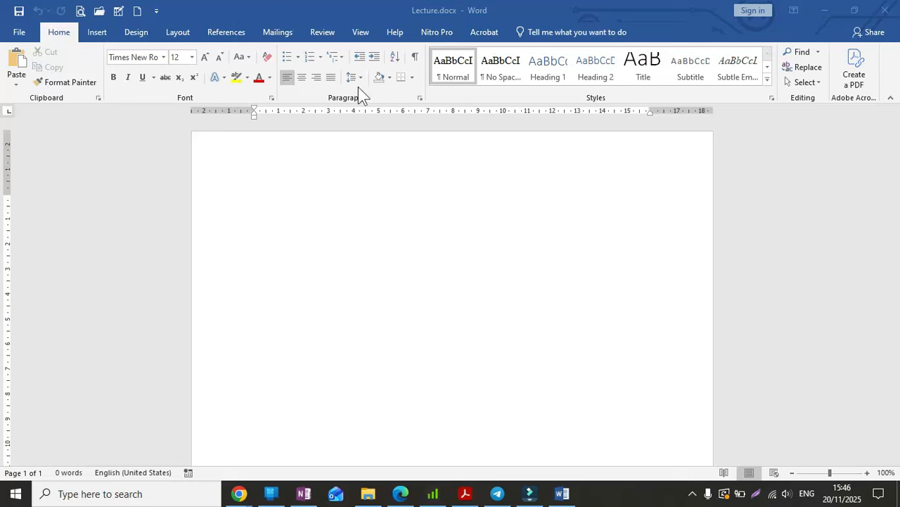
{"action": "left_click", "coordinate": [374, 99]}
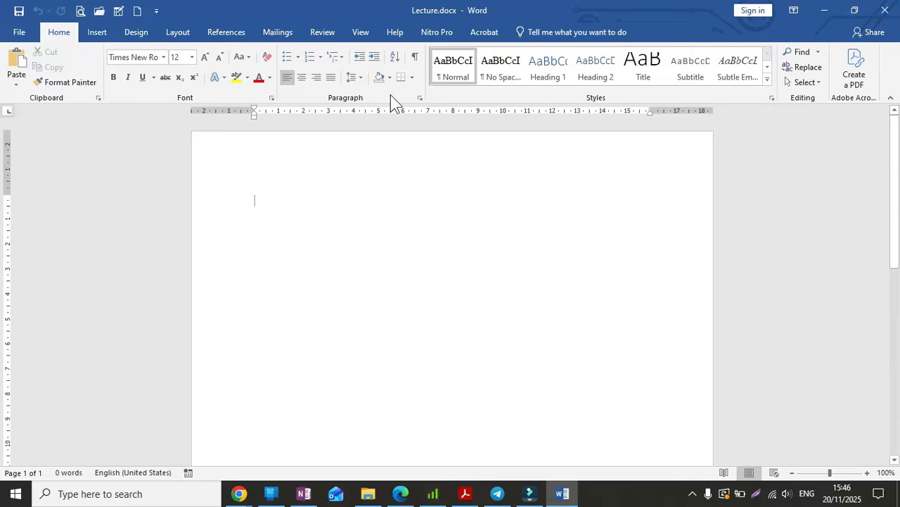
Collapse the ribbon to its headings only and restore it to full display
{"action": "right_click", "coordinate": [391, 95]}
{"action": "left_click", "coordinate": [429, 170]}
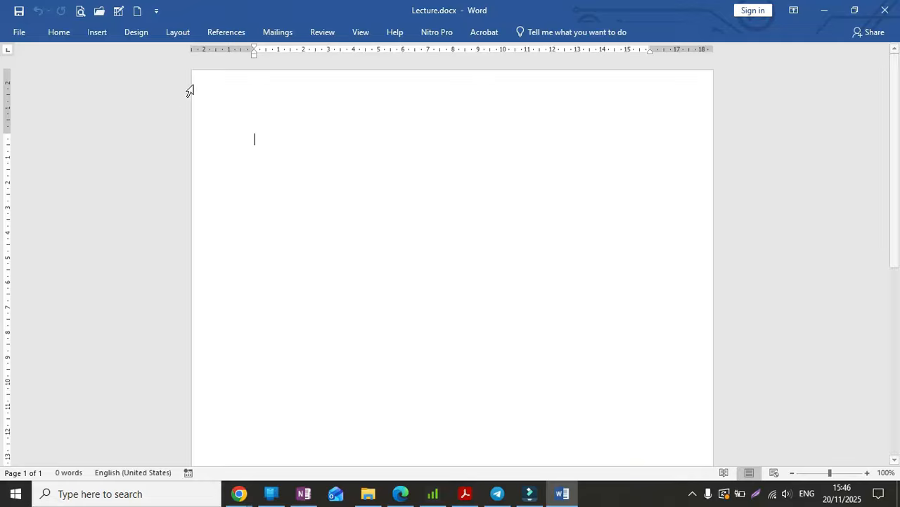
{"action": "right_click", "coordinate": [303, 32]}
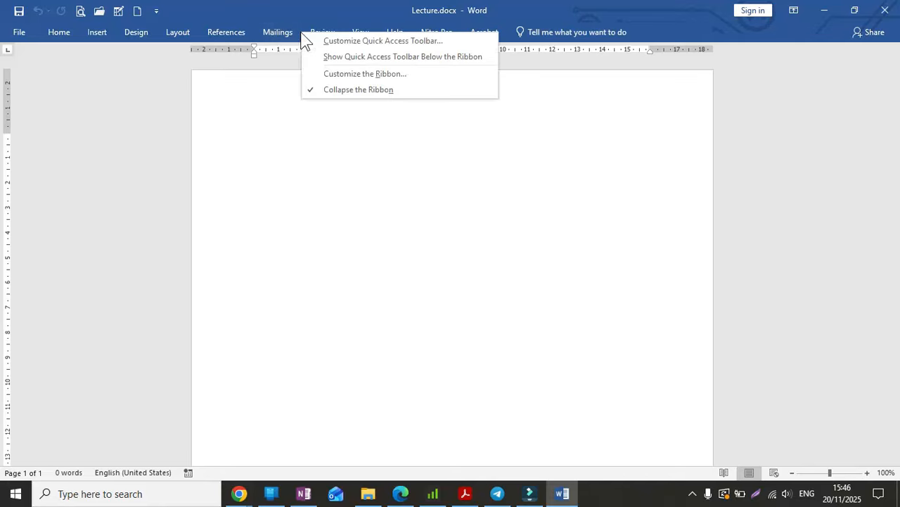
{"action": "left_click", "coordinate": [339, 85]}
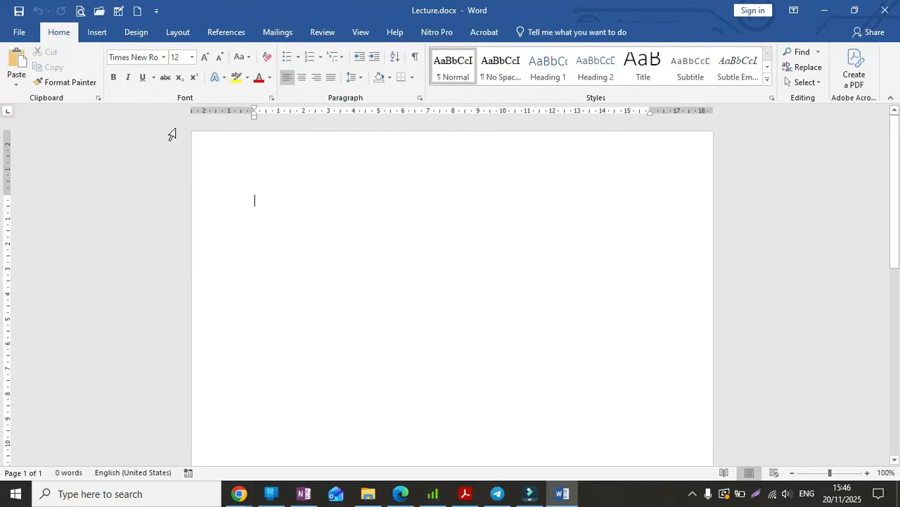
Look through the ribbon's command groups from Insert and Design to View and Help, and return to the Home commands
{"action": "left_click", "coordinate": [99, 35]}
{"action": "left_click", "coordinate": [134, 31]}
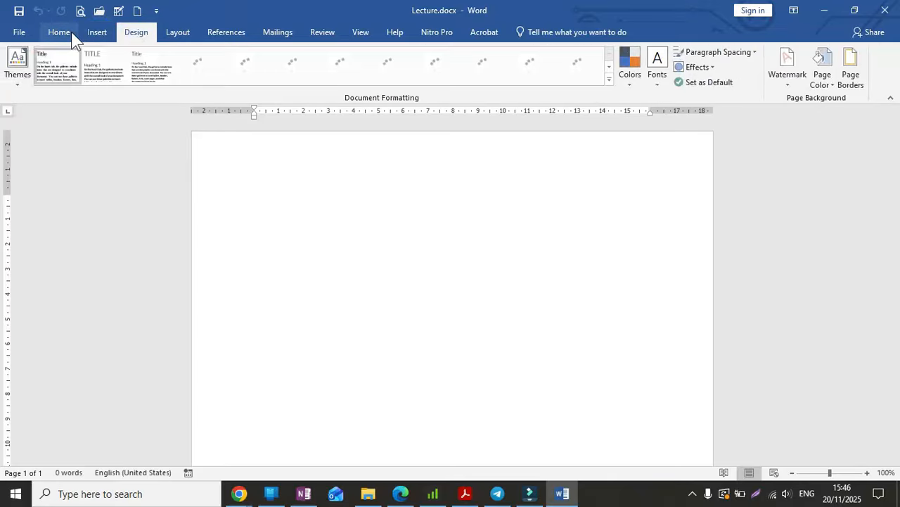
{"action": "left_click", "coordinate": [65, 32]}
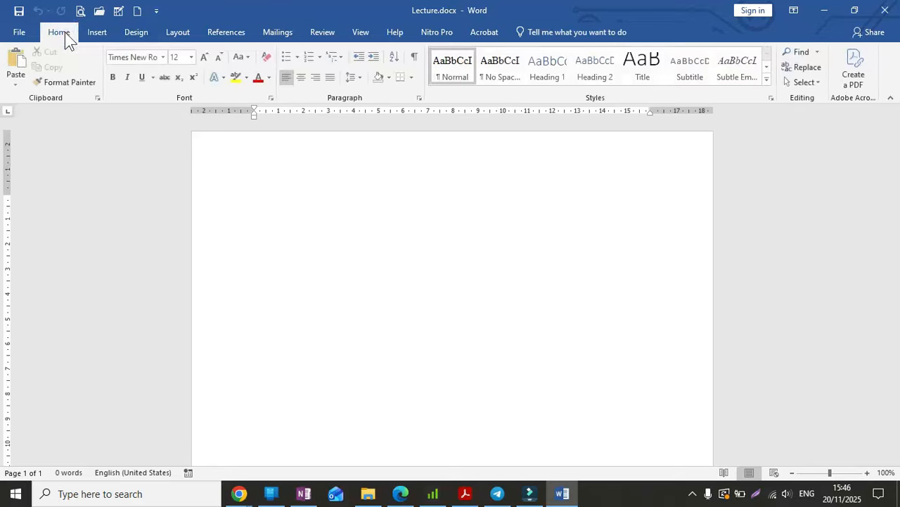
{"action": "left_click", "coordinate": [17, 30]}
{"action": "left_click", "coordinate": [29, 29]}
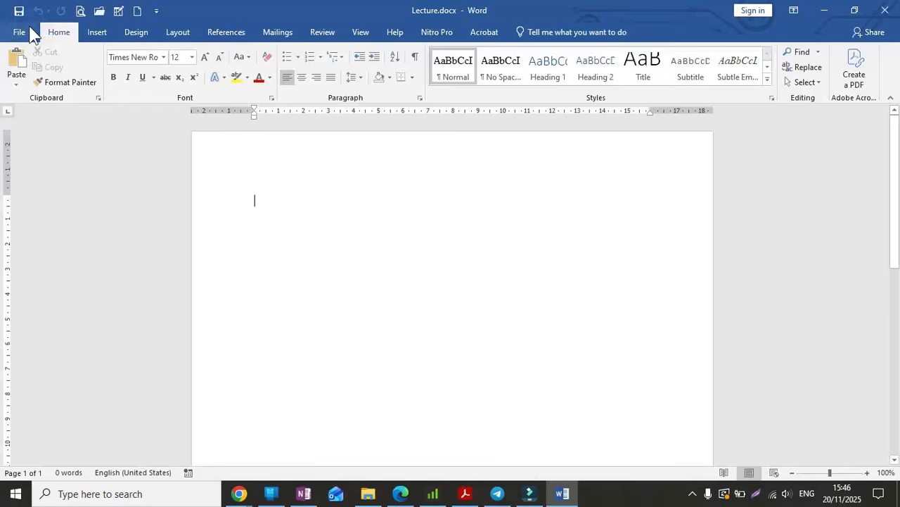
{"action": "left_click", "coordinate": [19, 29]}
{"action": "left_click", "coordinate": [28, 27]}
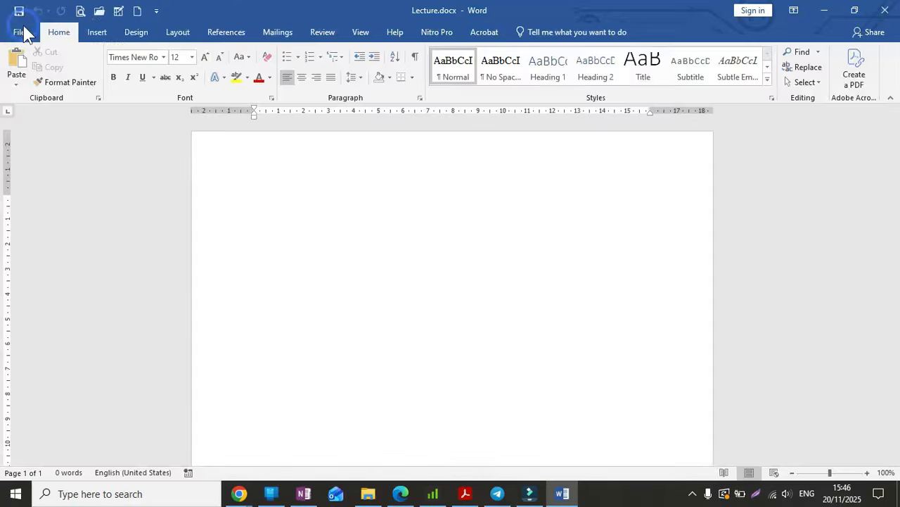
{"action": "left_click", "coordinate": [99, 33]}
{"action": "left_click", "coordinate": [136, 32]}
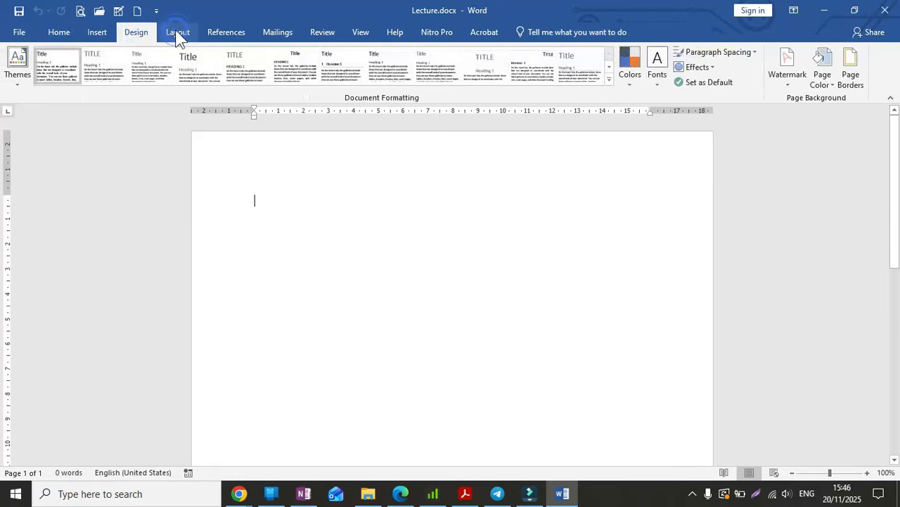
{"action": "left_click", "coordinate": [176, 31]}
{"action": "left_click", "coordinate": [226, 32]}
{"action": "left_click", "coordinate": [274, 32]}
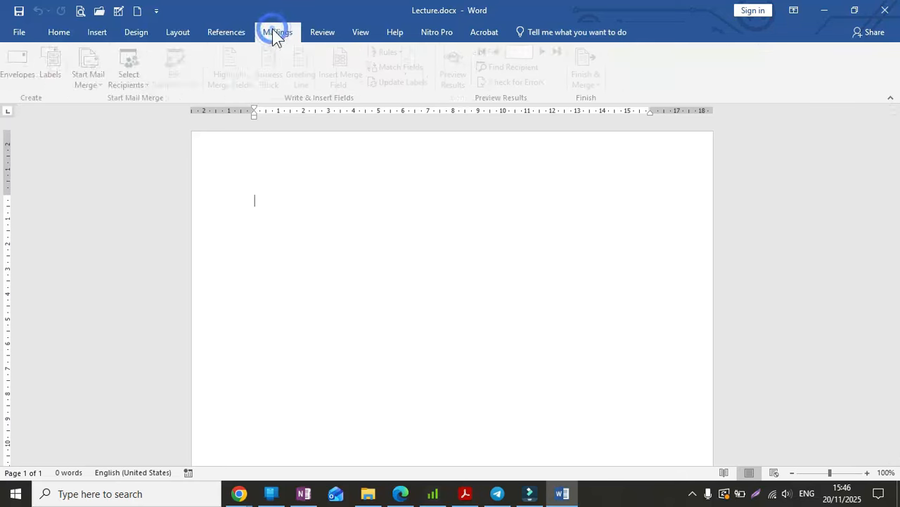
{"action": "left_click", "coordinate": [324, 33]}
{"action": "left_click", "coordinate": [361, 33]}
{"action": "left_click", "coordinate": [396, 33]}
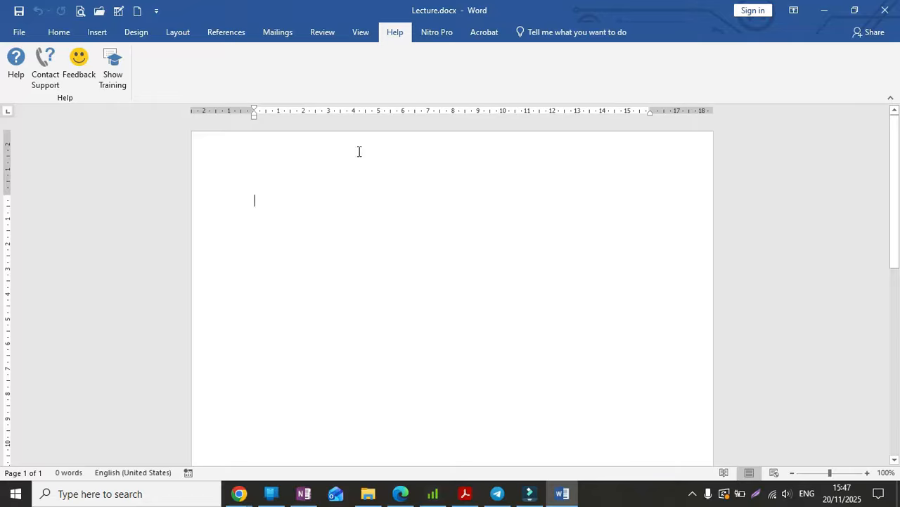
{"action": "left_click", "coordinate": [59, 35]}
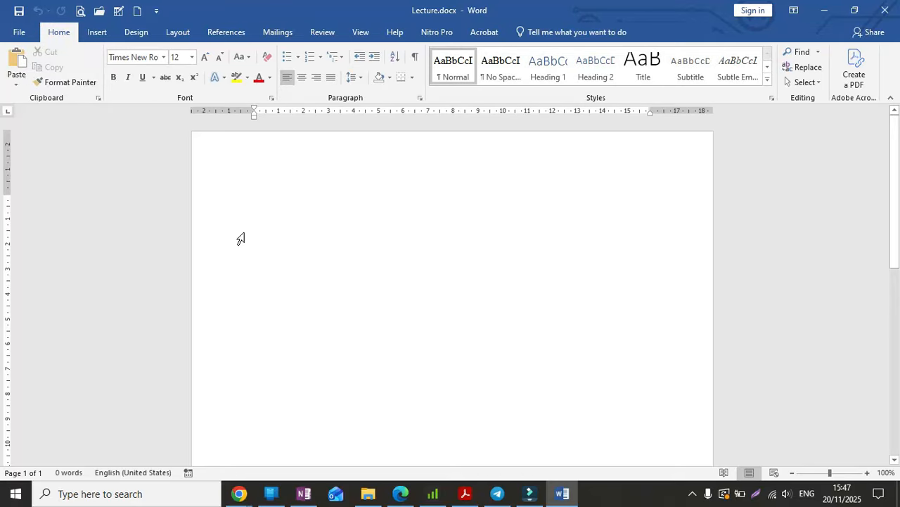
Examine the document's file information, its print settings and the list of available printers
{"action": "left_click", "coordinate": [21, 33]}
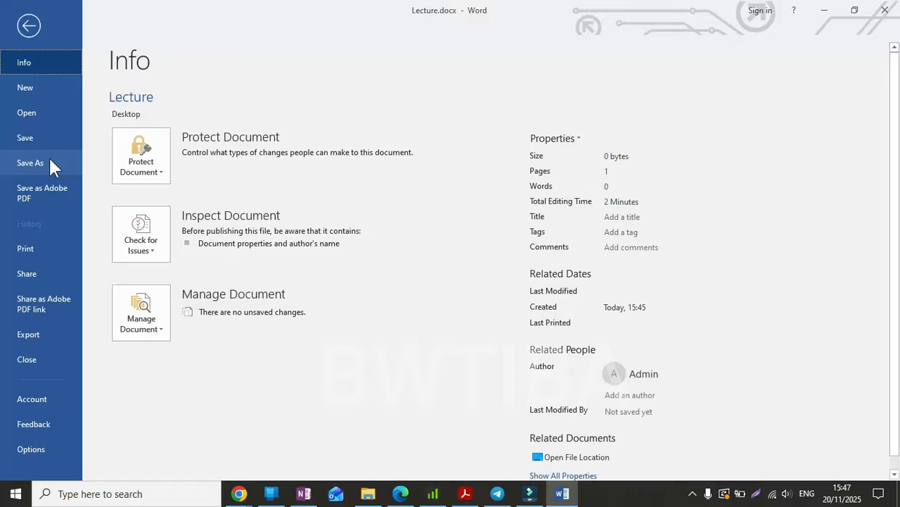
{"action": "left_click", "coordinate": [48, 244]}
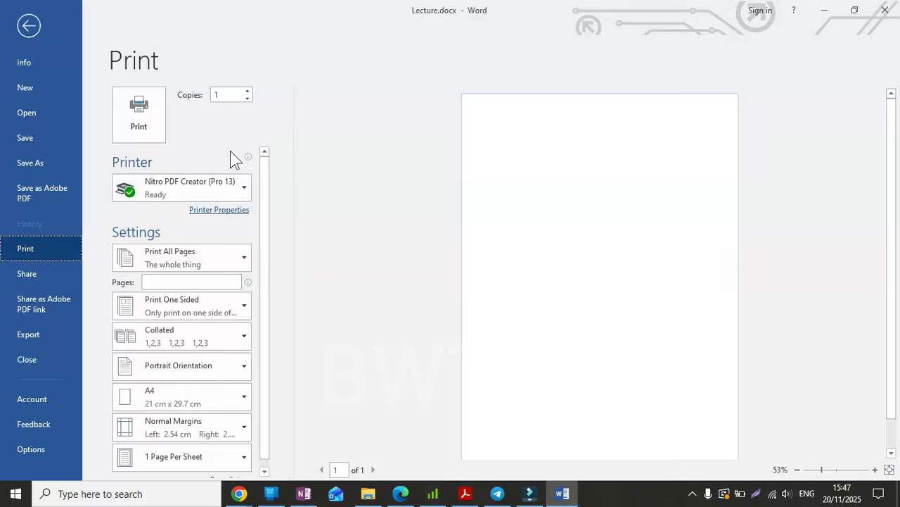
{"action": "left_click", "coordinate": [202, 179]}
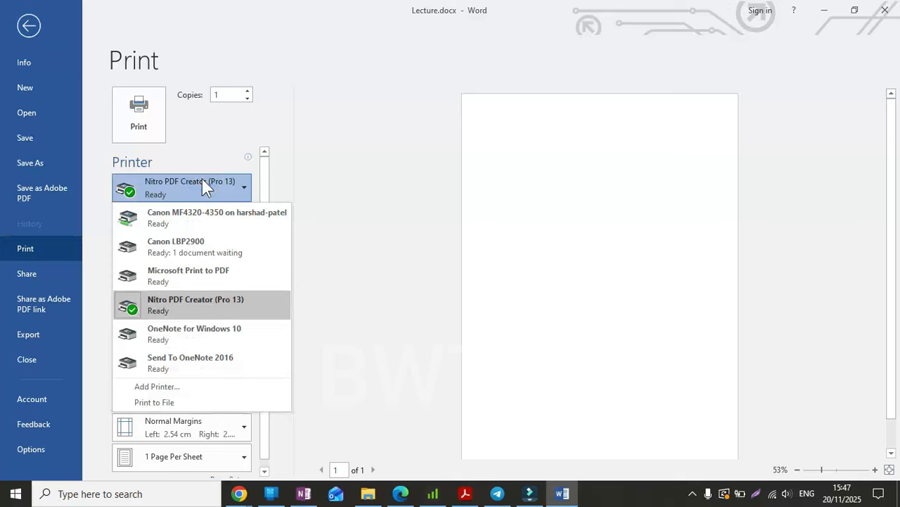
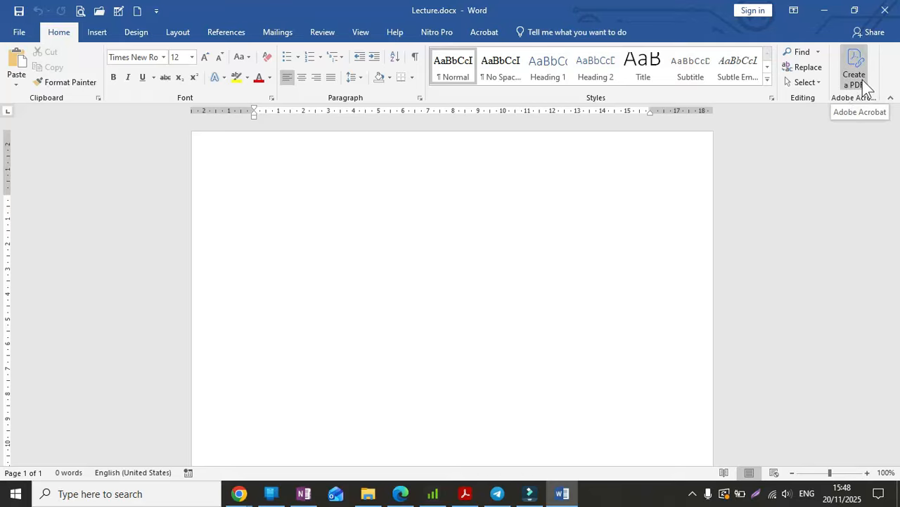
Open and close the Clipboard pane, the Font and Paragraph dialogs and the Styles pane one after another
{"action": "left_click", "coordinate": [99, 98]}
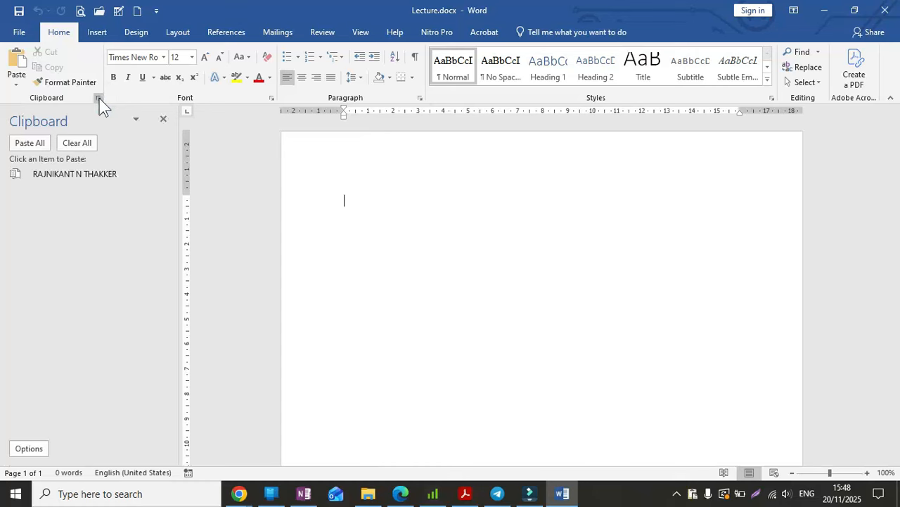
{"action": "left_click", "coordinate": [99, 98]}
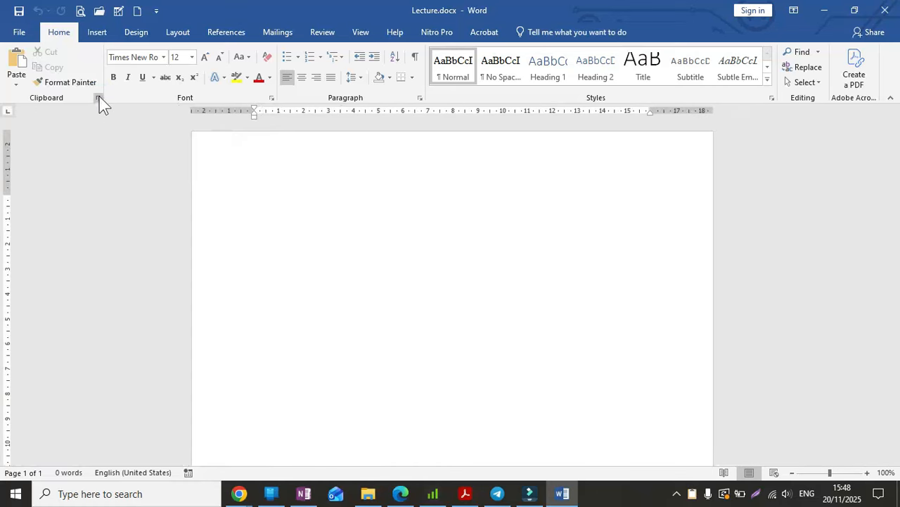
{"action": "left_click", "coordinate": [271, 97]}
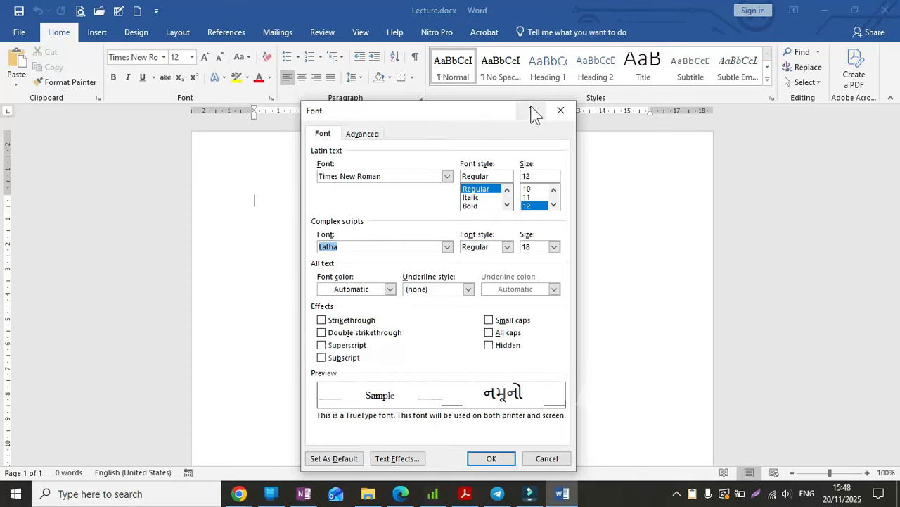
{"action": "left_click", "coordinate": [561, 113]}
{"action": "left_click", "coordinate": [420, 99]}
{"action": "left_click", "coordinate": [569, 61]}
{"action": "left_click", "coordinate": [771, 98]}
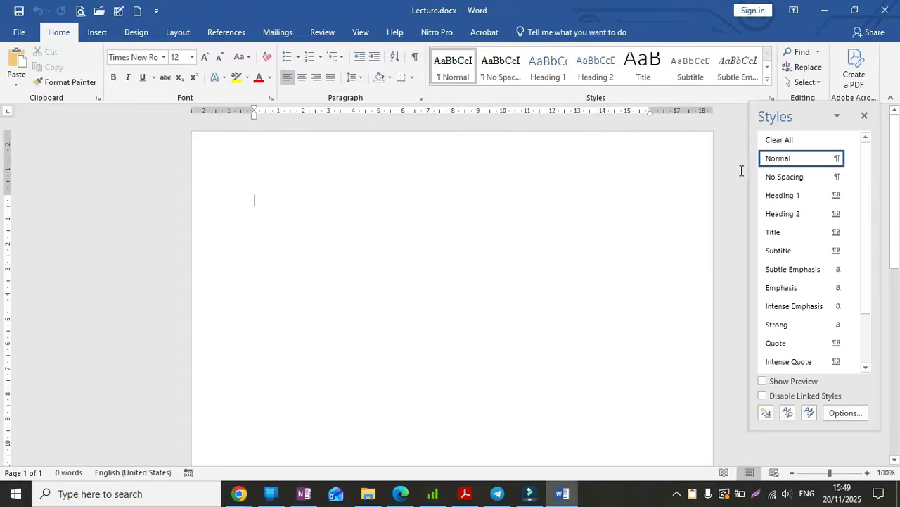
{"action": "left_click", "coordinate": [865, 117]}
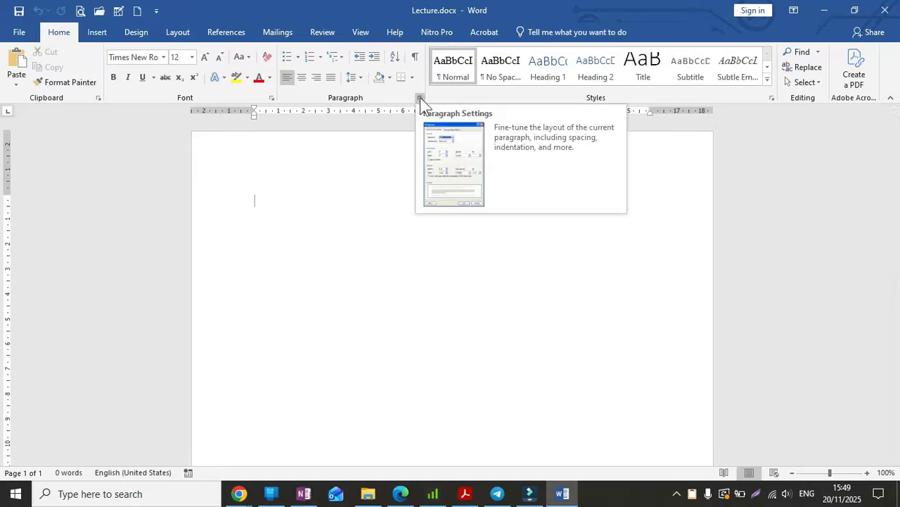
Bring up the Font dialog two more times, closing it each time
{"action": "left_click", "coordinate": [271, 98]}
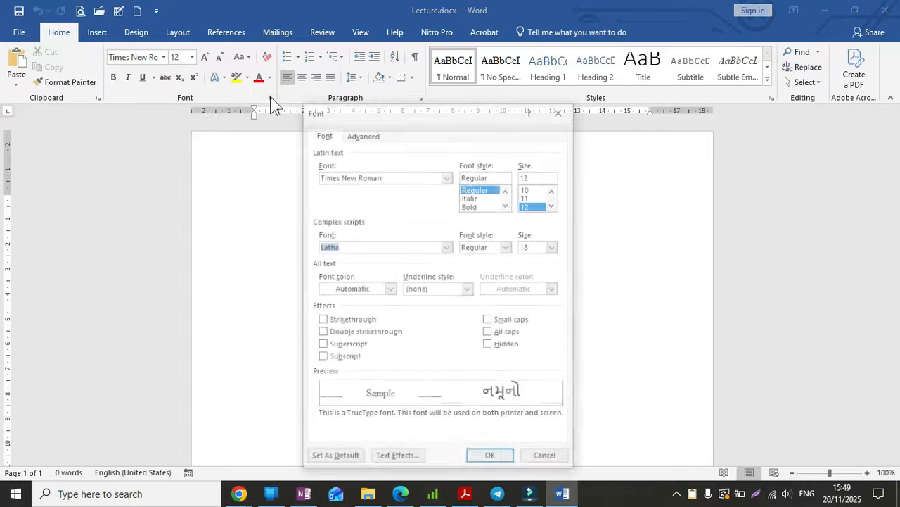
{"action": "left_click", "coordinate": [560, 110]}
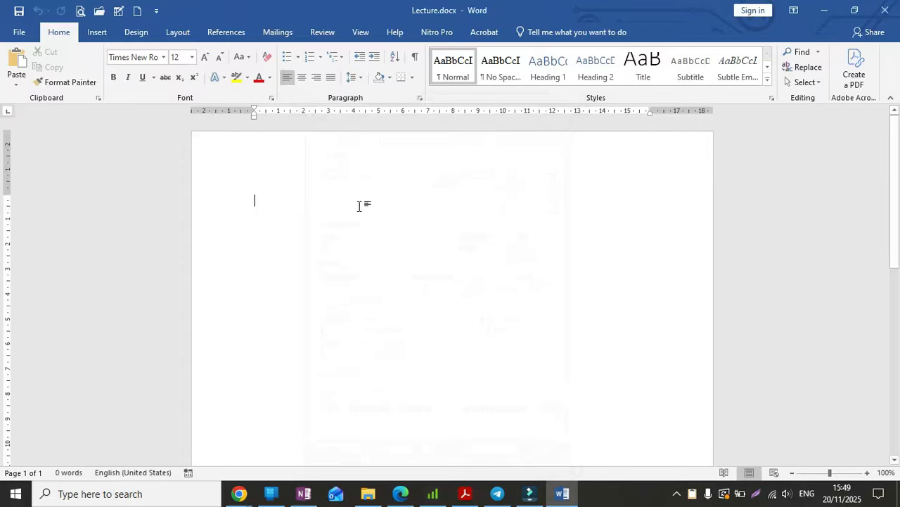
{"action": "key", "text": "ctrl+d"}
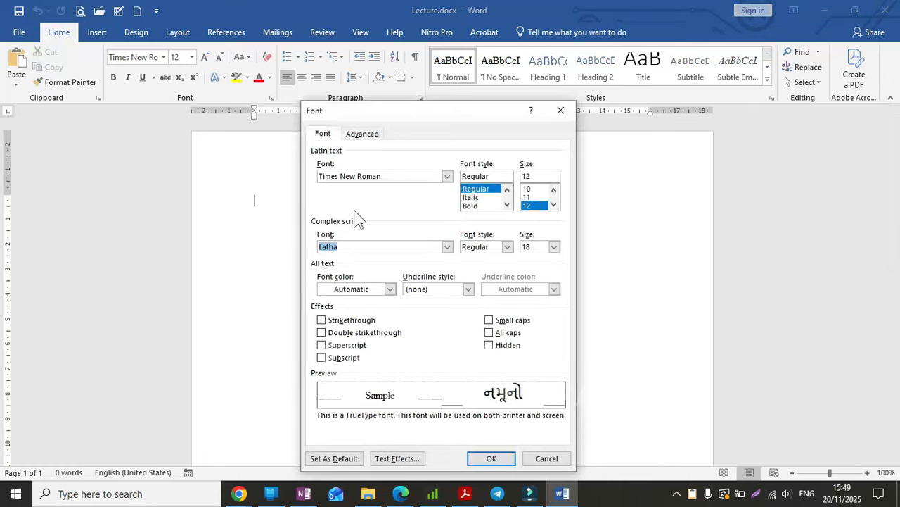
{"action": "left_click", "coordinate": [563, 113]}
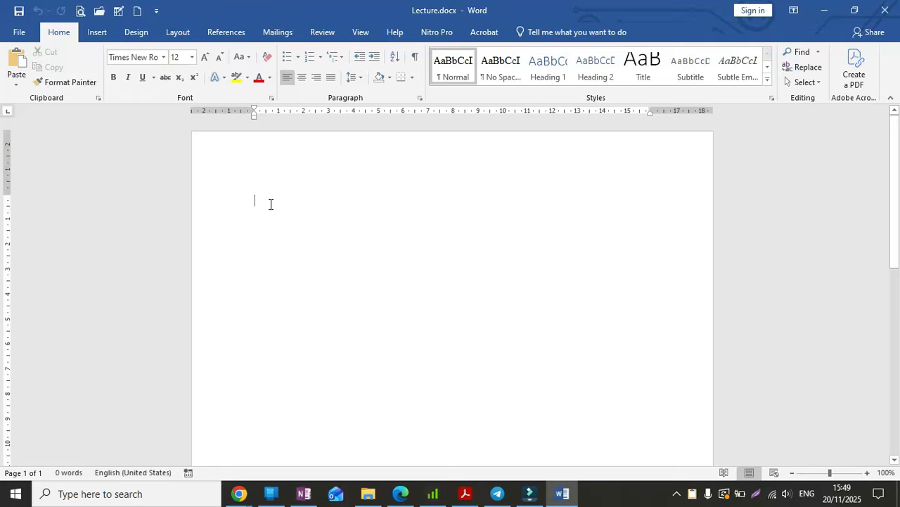
Fill the blank page with Word's sample paragraphs using the =rand() function
{"action": "type", "text": "=rnad"}
{"action": "key", "text": "BackSpace"}
{"action": "key", "text": "BackSpace"}
{"action": "key", "text": "BackSpace"}
{"action": "type", "text": "and()"}
{"action": "key", "text": "Return"}
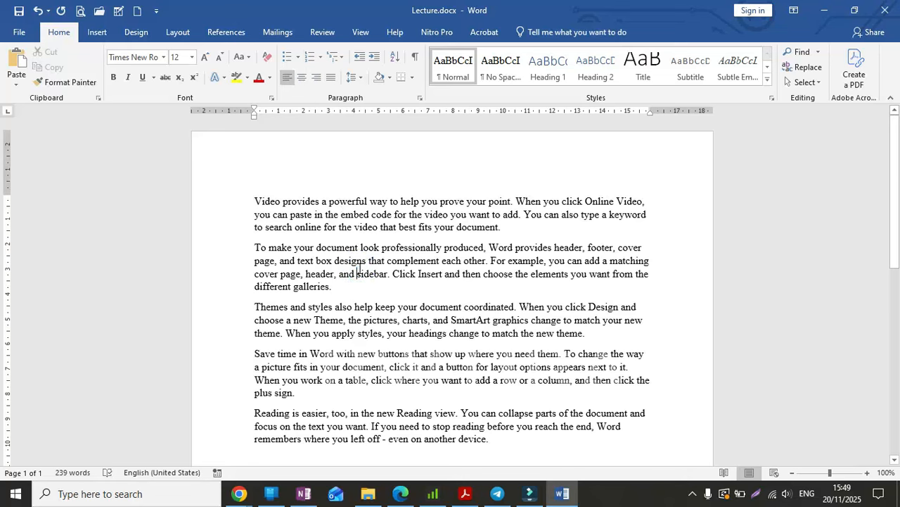
Try centre, right and left alignment on the entire sample text and finish by justifying it
{"action": "key", "text": "ctrl+a"}
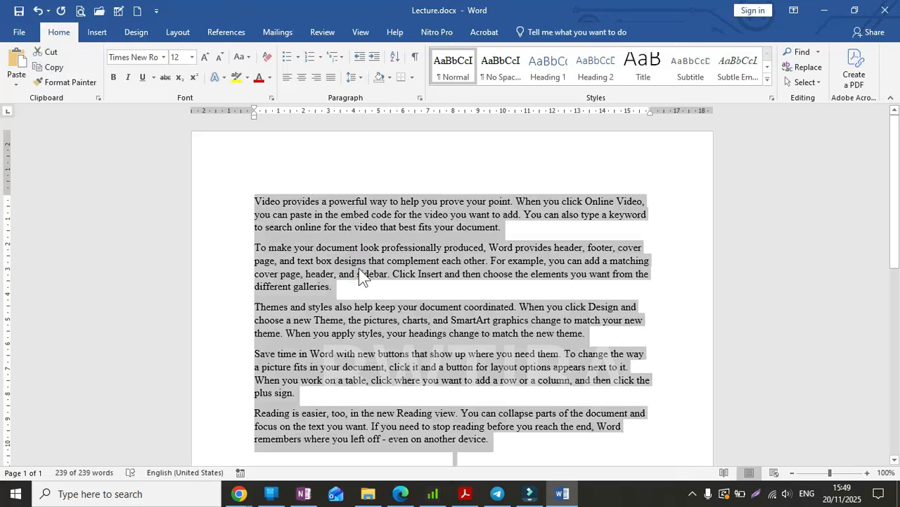
{"action": "left_click", "coordinate": [301, 76]}
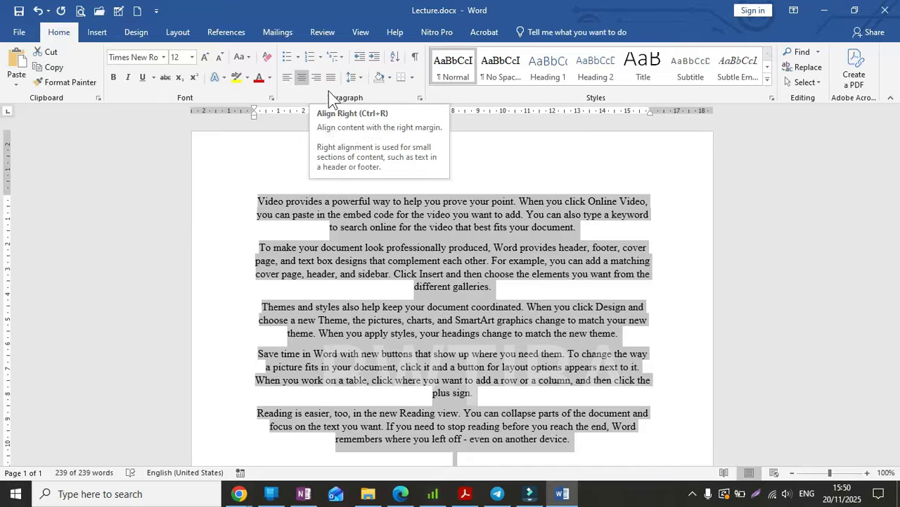
{"action": "left_click", "coordinate": [316, 82]}
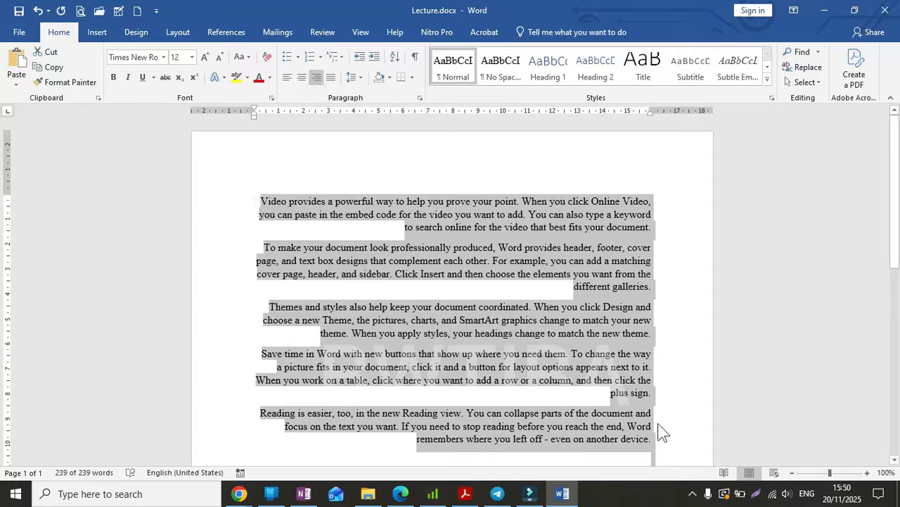
{"action": "left_click", "coordinate": [287, 77]}
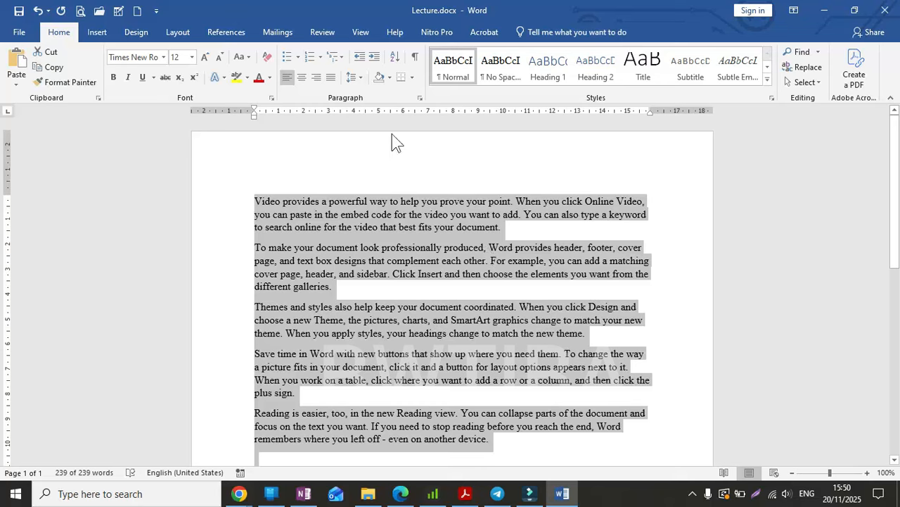
{"action": "left_click", "coordinate": [315, 79]}
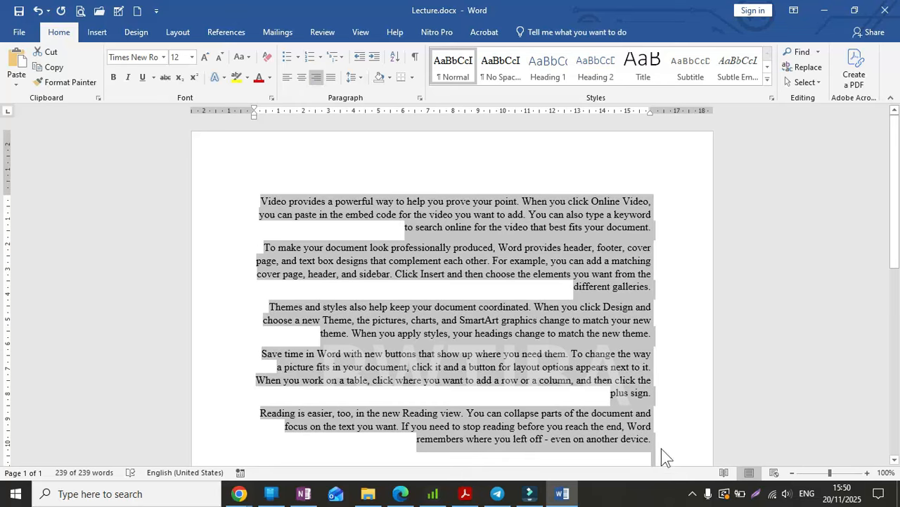
{"action": "left_click", "coordinate": [330, 77]}
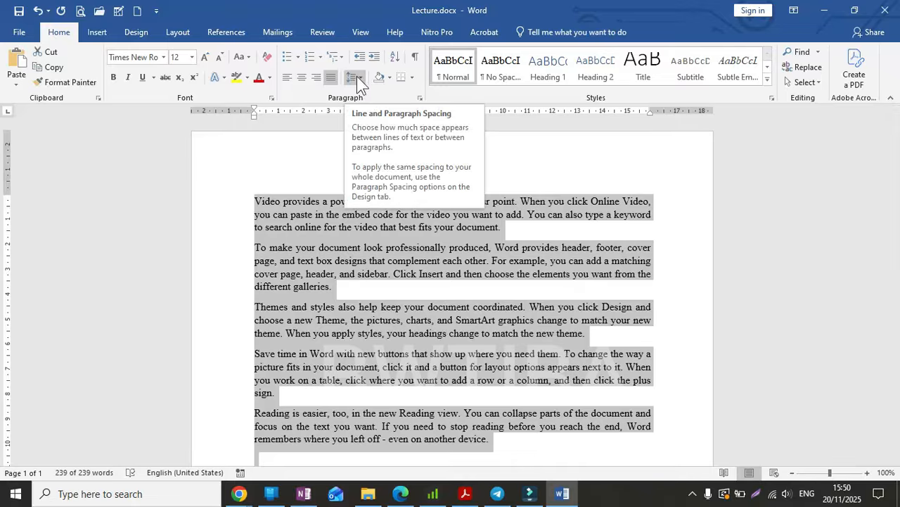
Remove the space after all the sample paragraphs and add it back
{"action": "left_click", "coordinate": [384, 247]}
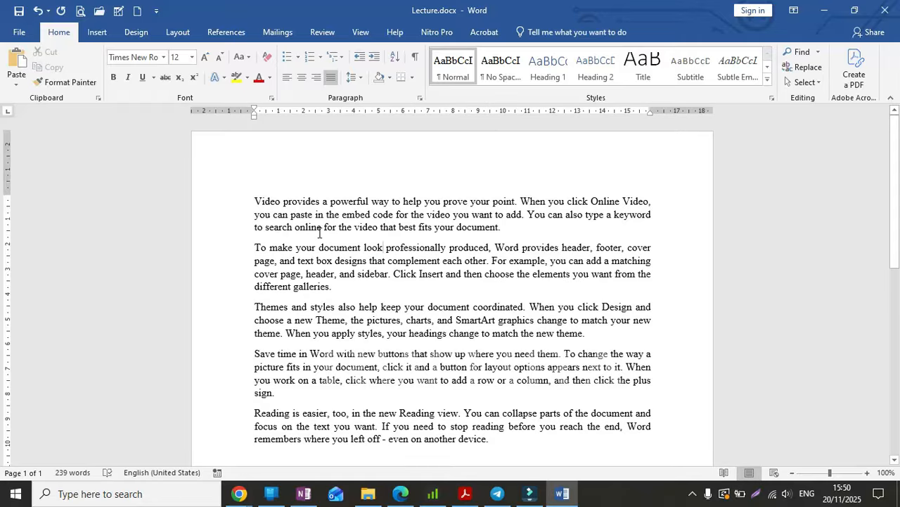
{"action": "left_click_drag", "start_coordinate": [255, 201], "coordinate": [504, 440]}
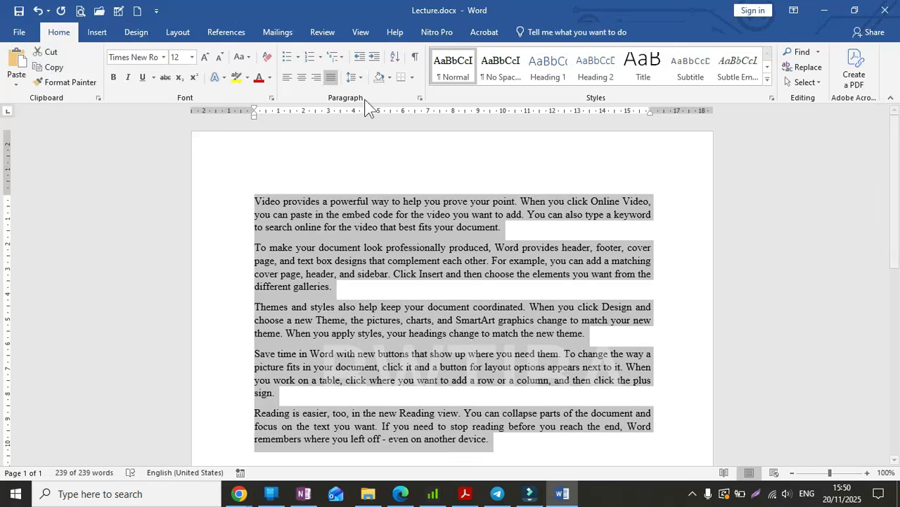
{"action": "left_click", "coordinate": [361, 78]}
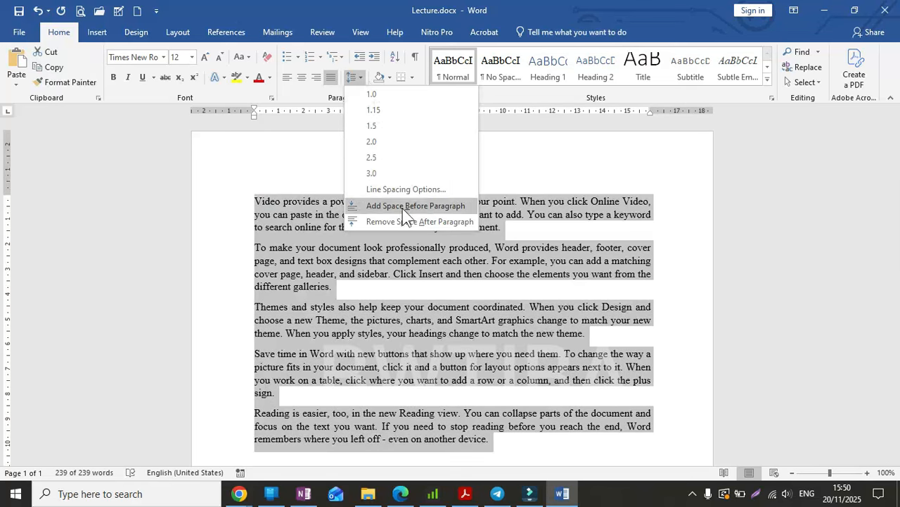
{"action": "left_click", "coordinate": [406, 222]}
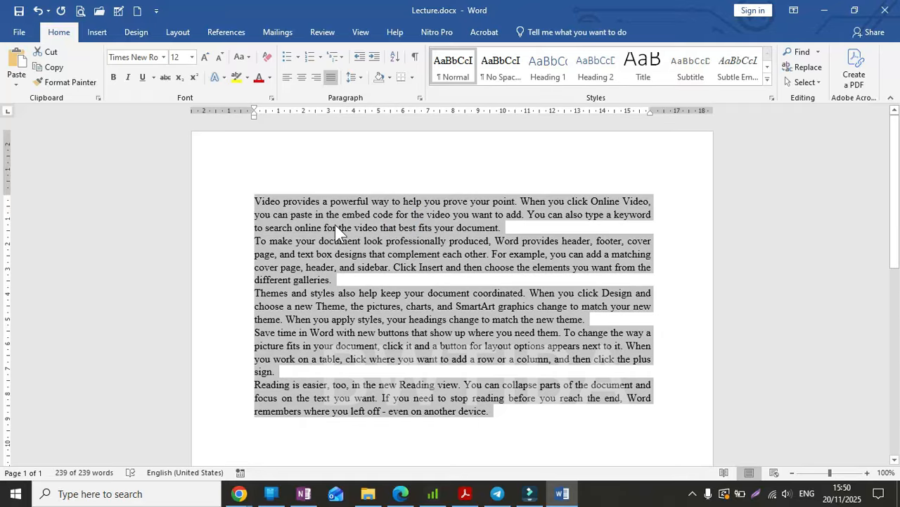
{"action": "left_click", "coordinate": [353, 76]}
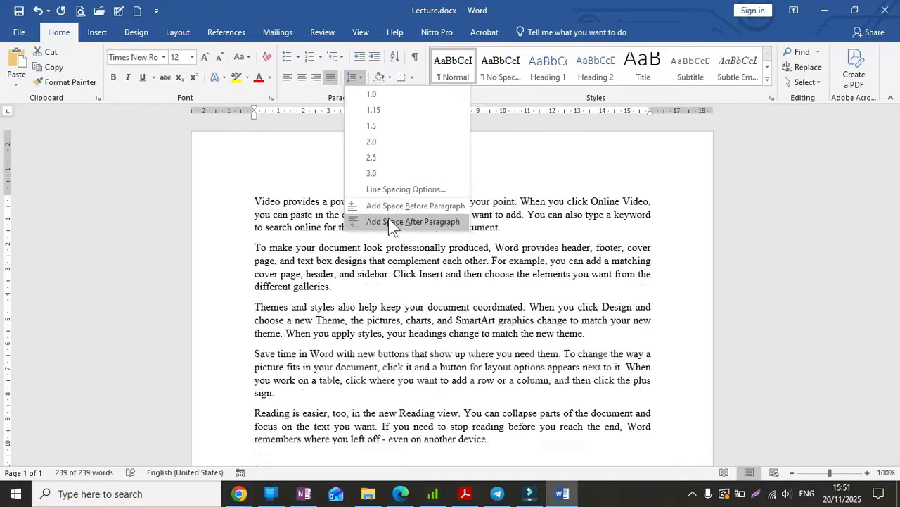
{"action": "left_click", "coordinate": [388, 220]}
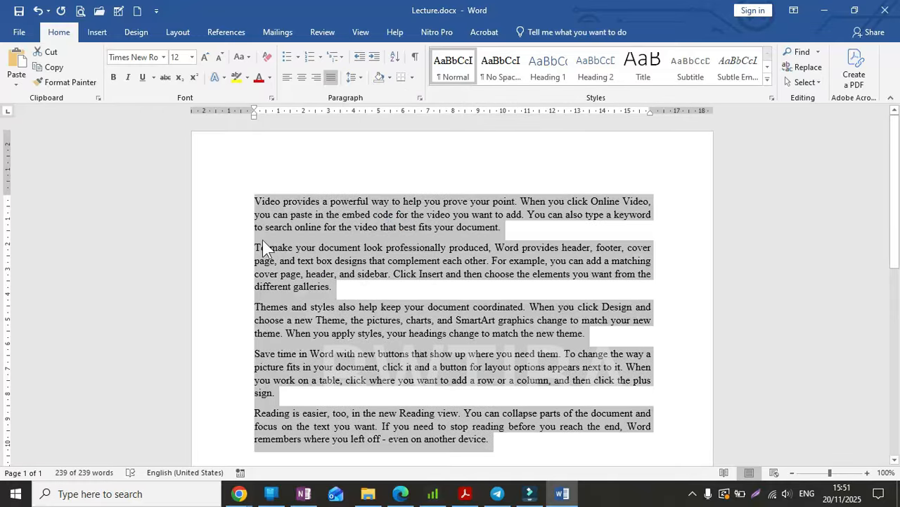
Add space before every selected paragraph and clear the selection
{"action": "left_click", "coordinate": [360, 80]}
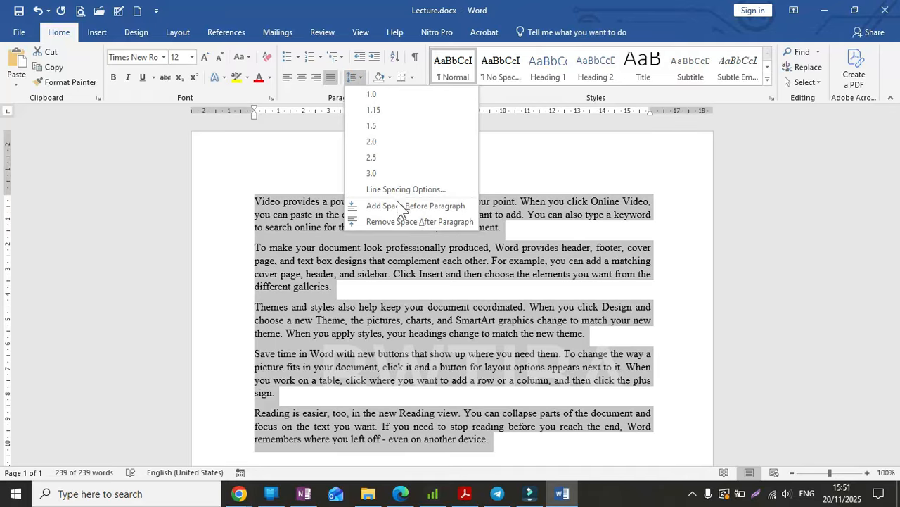
{"action": "left_click", "coordinate": [398, 205]}
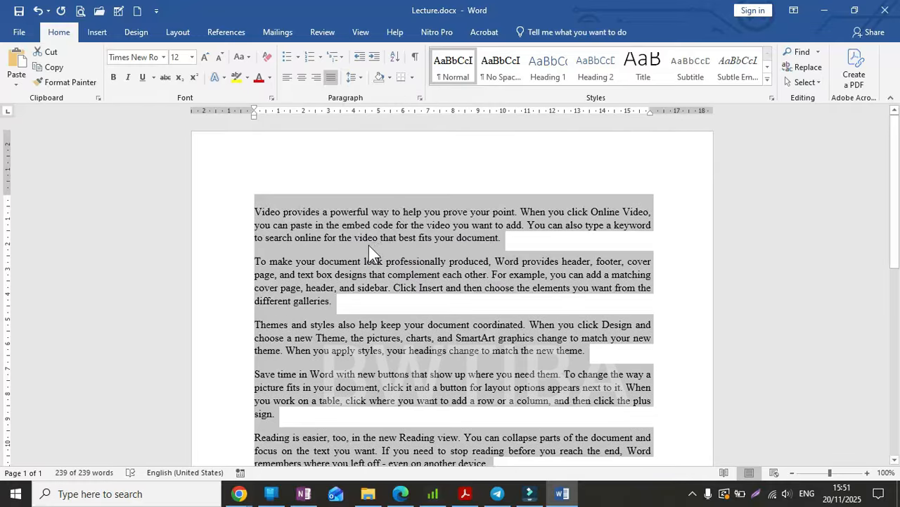
{"action": "left_click", "coordinate": [354, 78]}
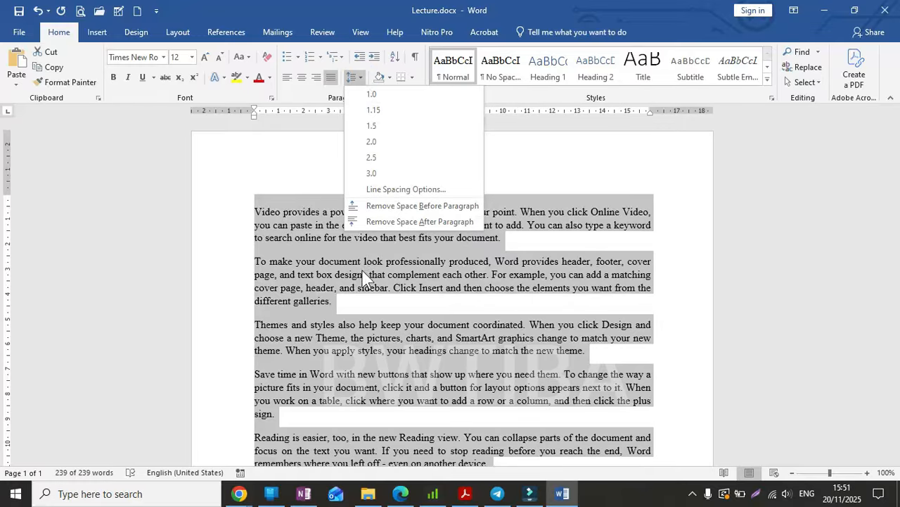
{"action": "left_click", "coordinate": [363, 268]}
{"action": "left_click", "coordinate": [326, 224]}
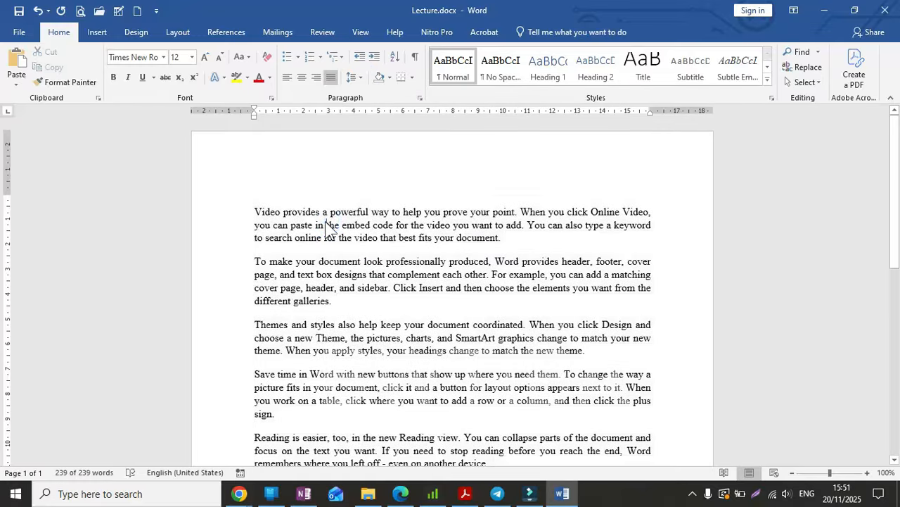
Set the line spacing of the first paragraph, starting with "Video provides", to 1.0
{"action": "left_click_drag", "start_coordinate": [251, 218], "coordinate": [355, 226]}
{"action": "left_click", "coordinate": [270, 208]}
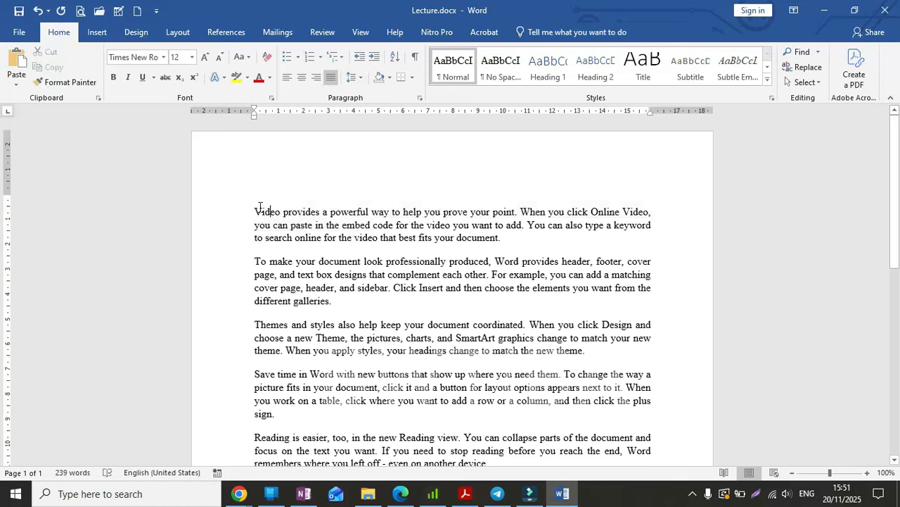
{"action": "left_click", "coordinate": [255, 208]}
{"action": "left_click_drag", "start_coordinate": [256, 208], "coordinate": [521, 241]}
{"action": "left_click", "coordinate": [359, 77]}
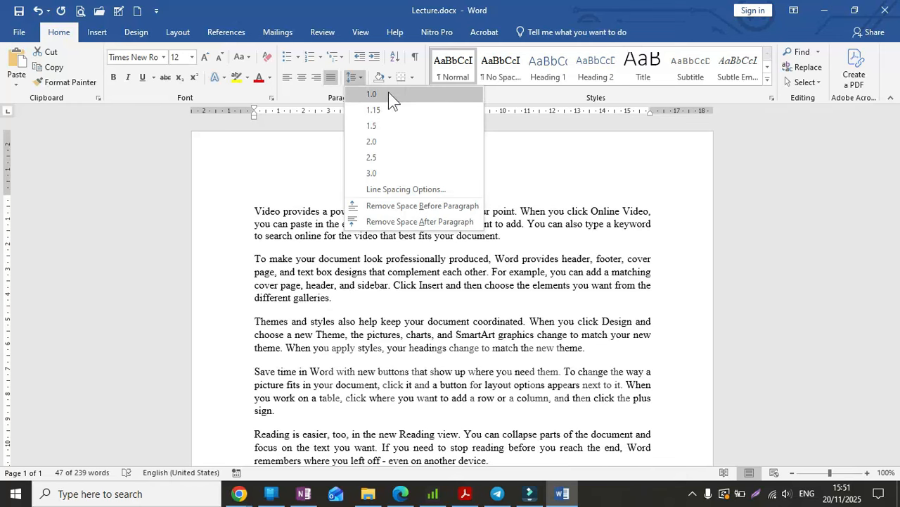
{"action": "left_click", "coordinate": [389, 94]}
Set the line spacing of the second paragraph, starting with "To make your document", to 1.5
{"action": "left_click_drag", "start_coordinate": [255, 258], "coordinate": [336, 297]}
{"action": "left_click", "coordinate": [335, 298]}
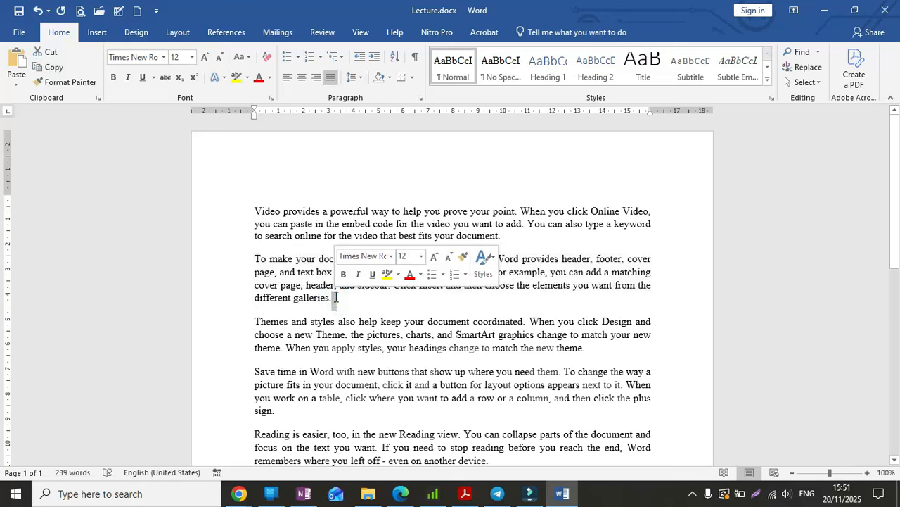
{"action": "left_click_drag", "start_coordinate": [251, 259], "coordinate": [335, 298]}
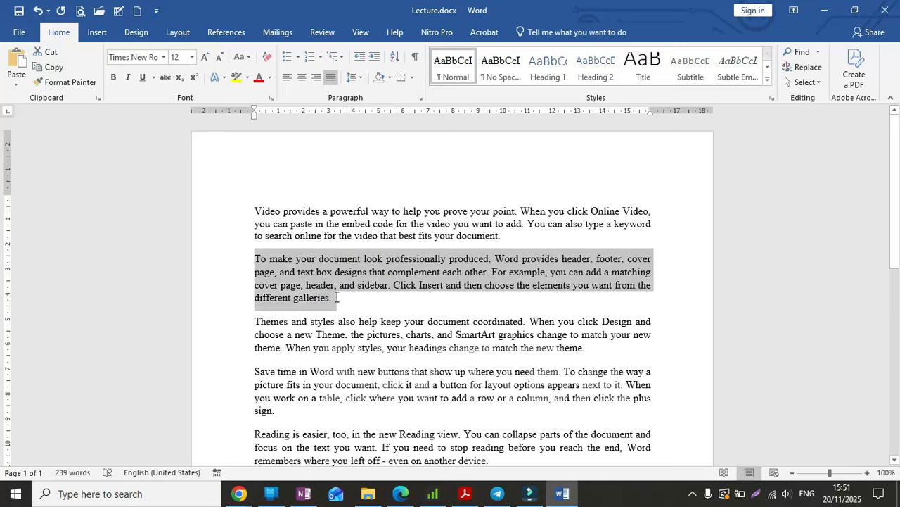
{"action": "left_click", "coordinate": [353, 78]}
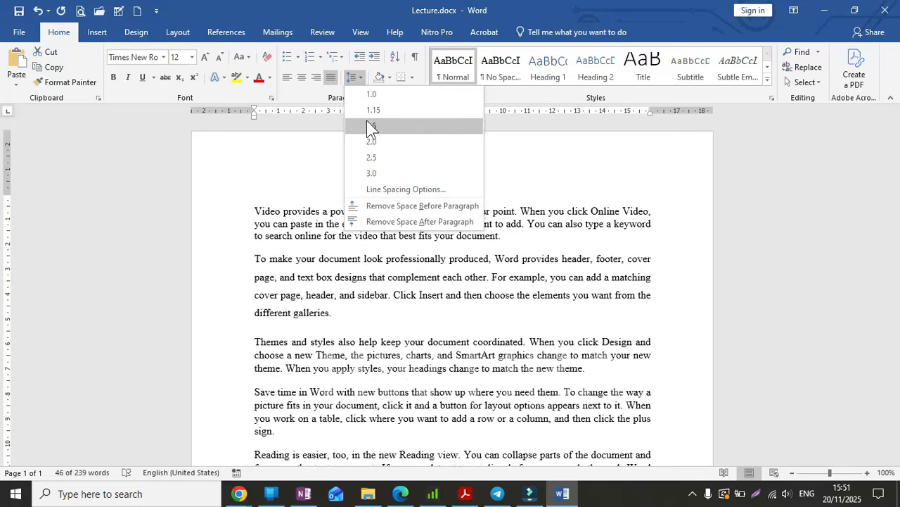
{"action": "left_click", "coordinate": [367, 120]}
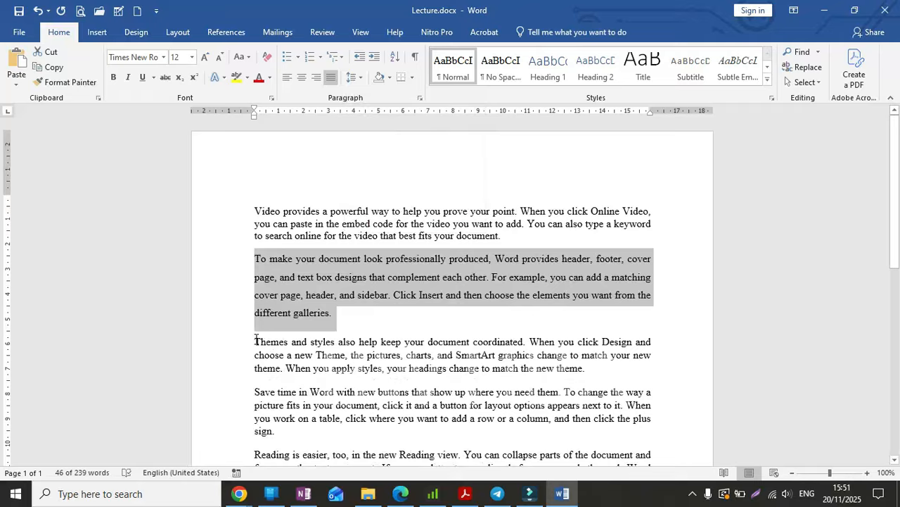
Set the line spacing of the third paragraph, starting with "Themes and styles", to 2.5 and deselect it
{"action": "left_click_drag", "start_coordinate": [255, 339], "coordinate": [385, 356]}
{"action": "left_click_drag", "start_coordinate": [511, 361], "coordinate": [585, 368]}
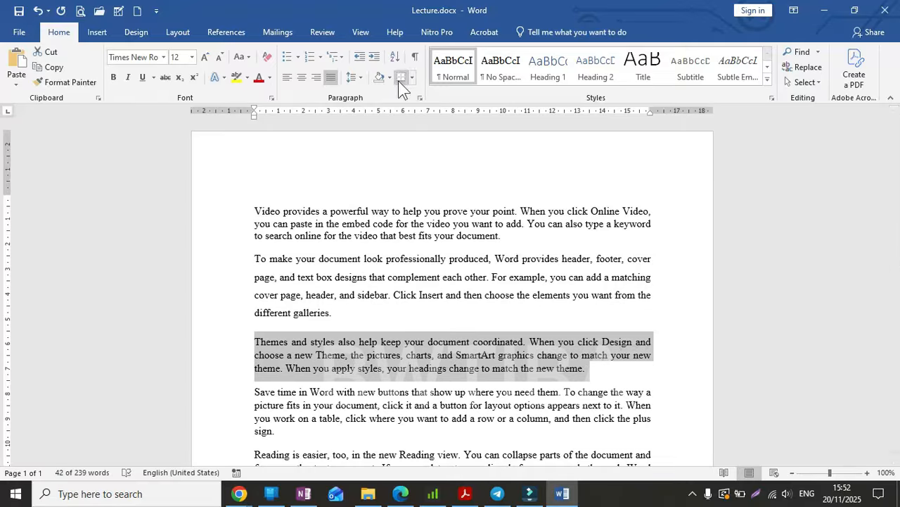
{"action": "left_click", "coordinate": [355, 76]}
{"action": "left_click", "coordinate": [375, 156]}
{"action": "left_click", "coordinate": [414, 277]}
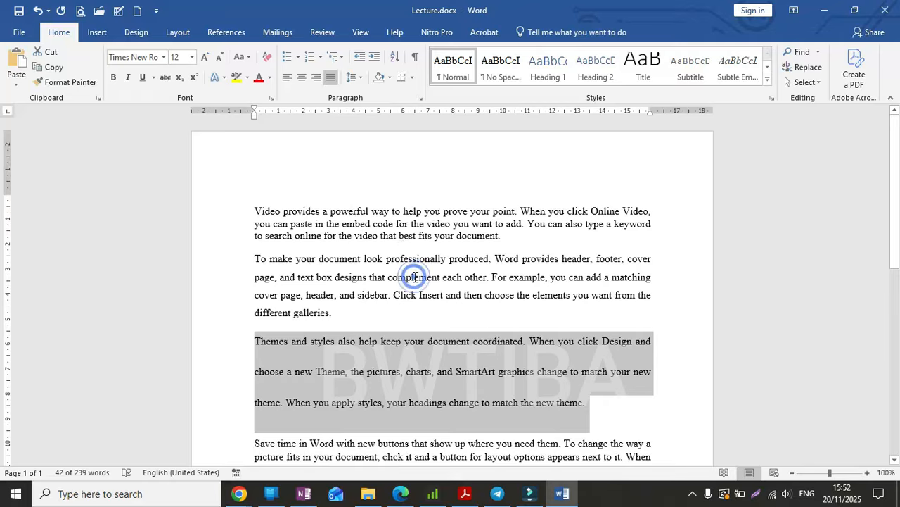
Colour the text of the first paragraph, starting with "Video provides", red and change it to black
{"action": "left_click_drag", "start_coordinate": [254, 208], "coordinate": [507, 240]}
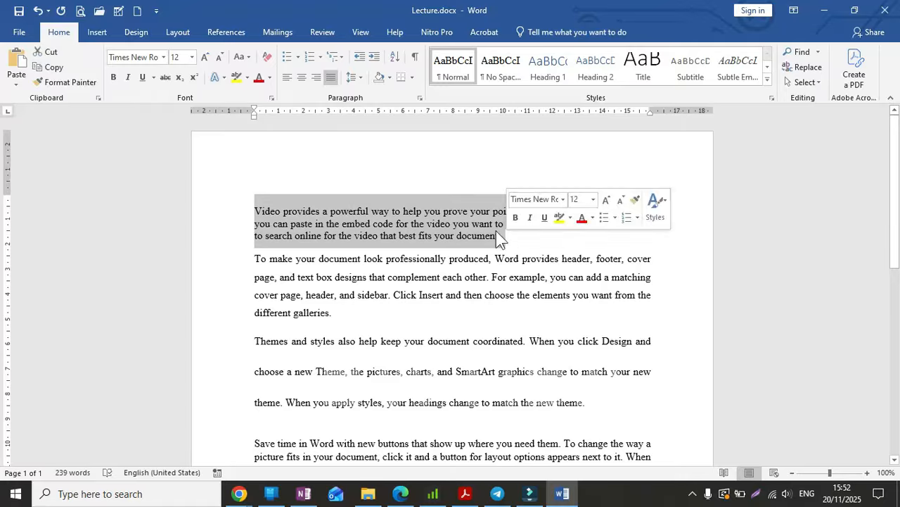
{"action": "left_click", "coordinate": [259, 78]}
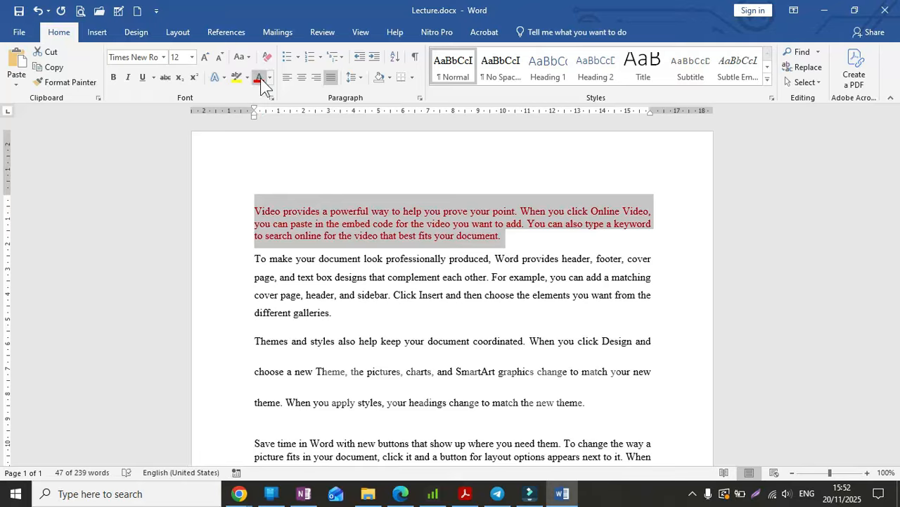
{"action": "left_click", "coordinate": [269, 78]}
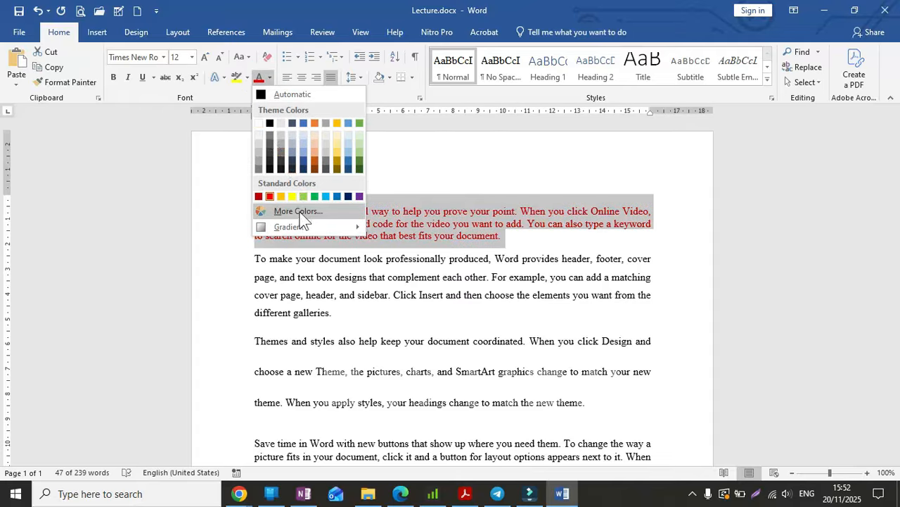
{"action": "left_click", "coordinate": [274, 169]}
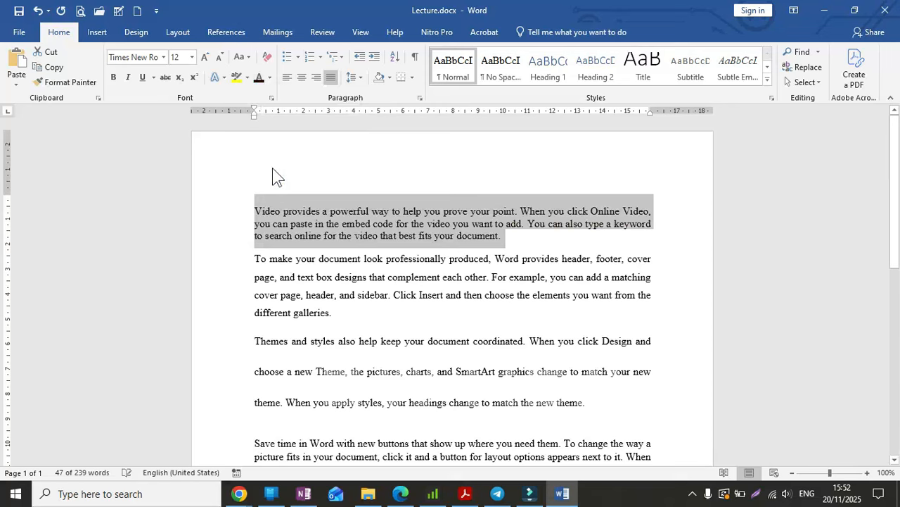
Highlight the first paragraph in yellow and the second paragraph, starting with "To make your document", in dark blue
{"action": "left_click", "coordinate": [236, 77]}
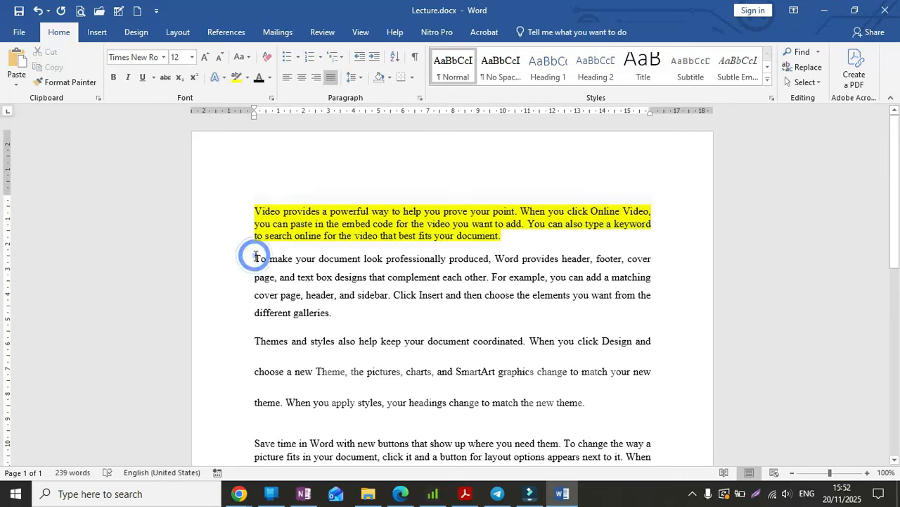
{"action": "left_click_drag", "start_coordinate": [256, 257], "coordinate": [345, 314]}
{"action": "left_click", "coordinate": [345, 317]}
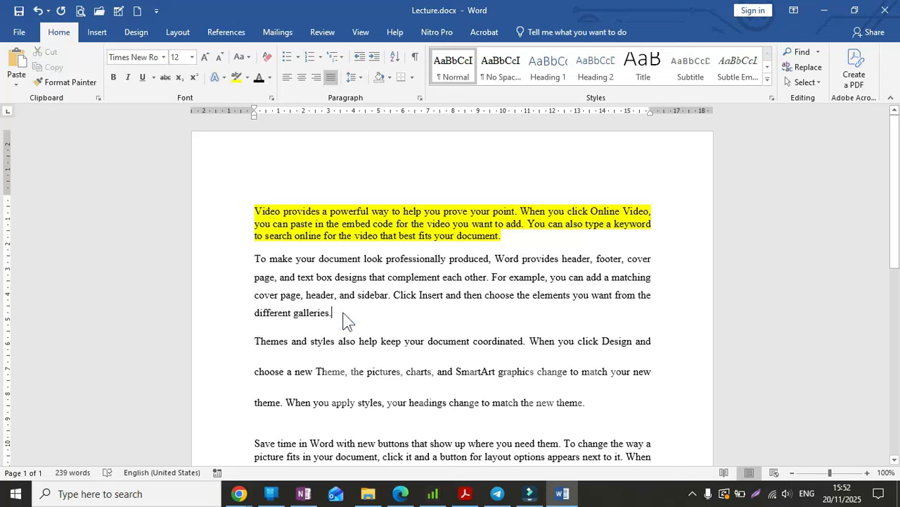
{"action": "left_click", "coordinate": [247, 77]}
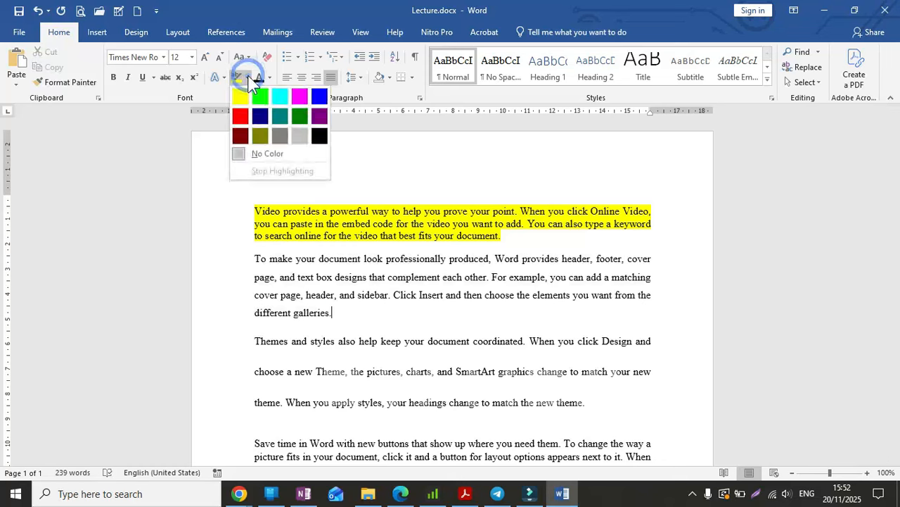
{"action": "left_click", "coordinate": [259, 115]}
{"action": "mouse_move", "coordinate": [257, 255]}
{"action": "left_mouse_down"}
{"action": "mouse_move", "coordinate": [310, 277]}
{"action": "mouse_move", "coordinate": [342, 311]}
{"action": "left_mouse_up"}
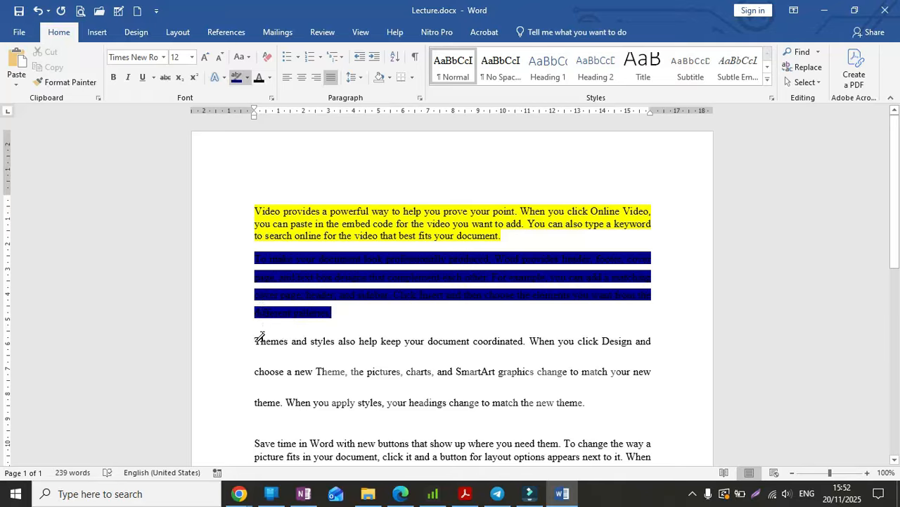
{"action": "left_click", "coordinate": [236, 77]}
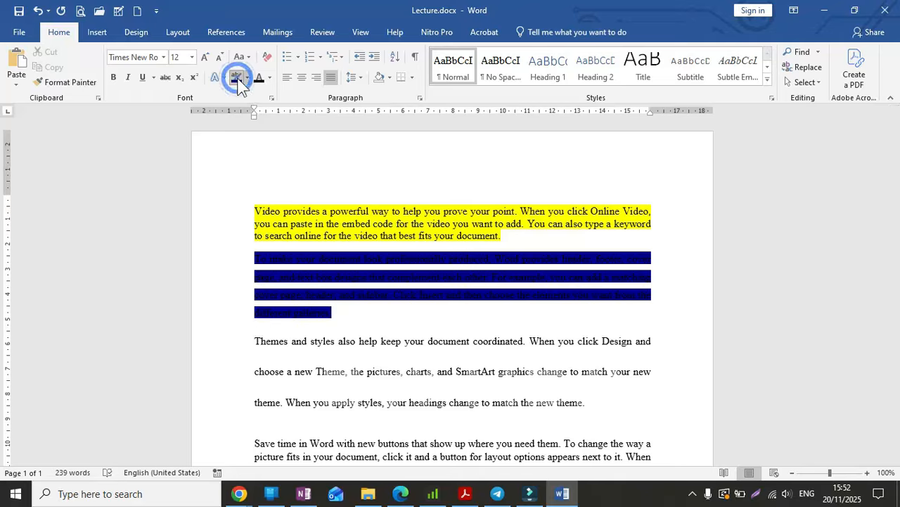
Highlight the third paragraph, starting with "Themes and styles", in light gray
{"action": "left_click_drag", "start_coordinate": [258, 338], "coordinate": [590, 402]}
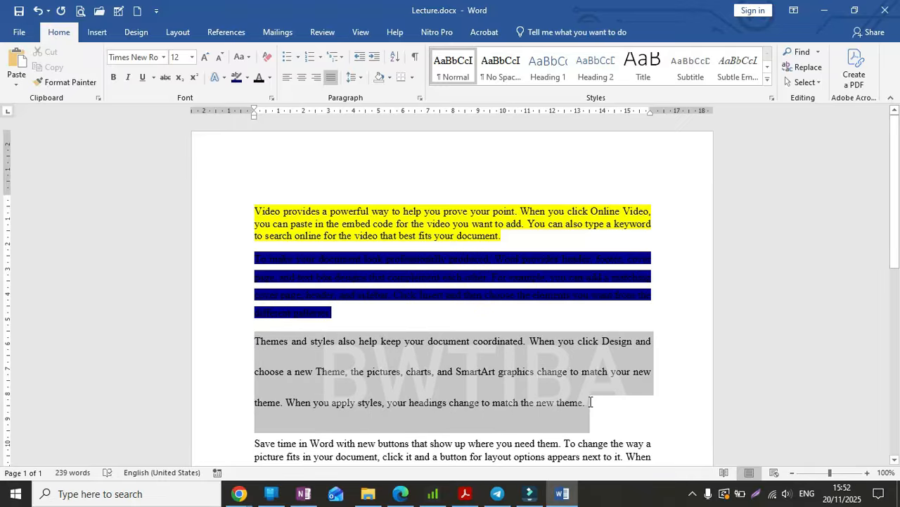
{"action": "left_click", "coordinate": [247, 77]}
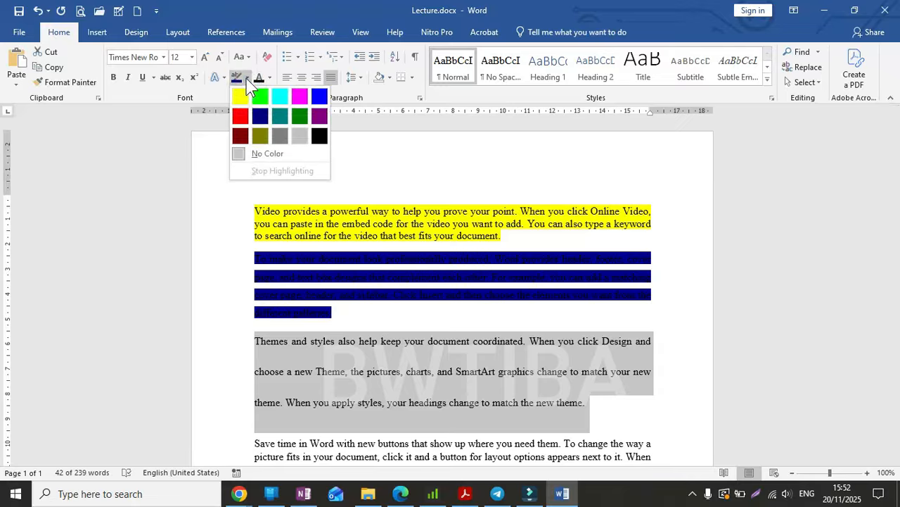
{"action": "left_click", "coordinate": [298, 136]}
{"action": "left_click", "coordinate": [298, 134]}
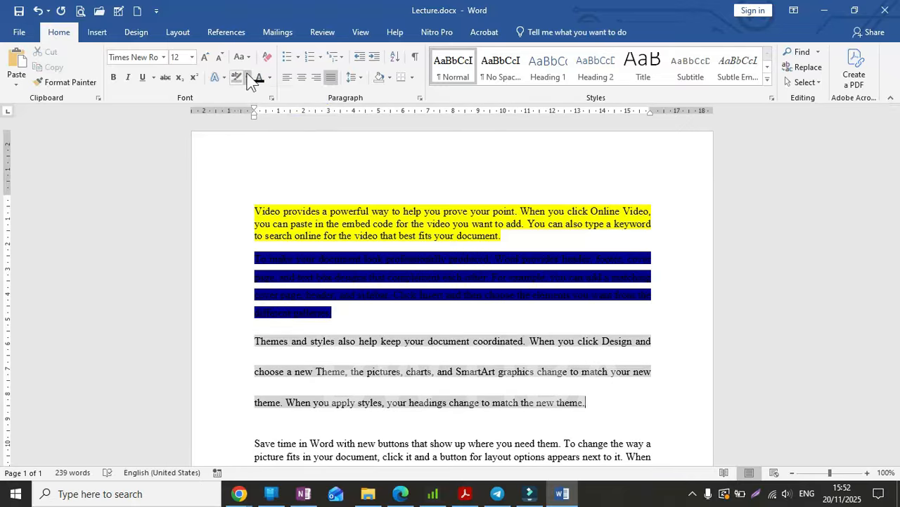
Change the third paragraph's highlight to pink and clear the selection
{"action": "left_click", "coordinate": [247, 77]}
{"action": "left_click", "coordinate": [299, 96]}
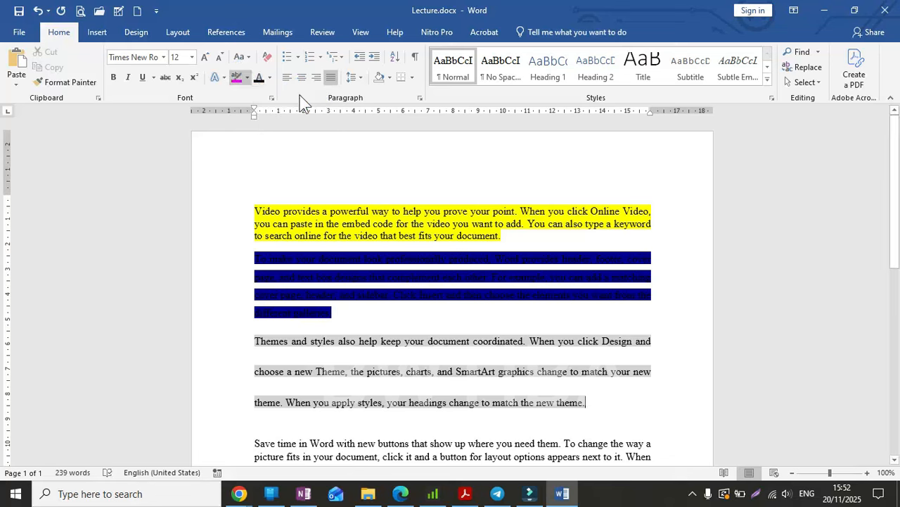
{"action": "left_click", "coordinate": [237, 77]}
{"action": "mouse_move", "coordinate": [255, 342]}
{"action": "left_mouse_down"}
{"action": "mouse_move", "coordinate": [496, 404]}
{"action": "mouse_move", "coordinate": [589, 403]}
{"action": "left_mouse_up"}
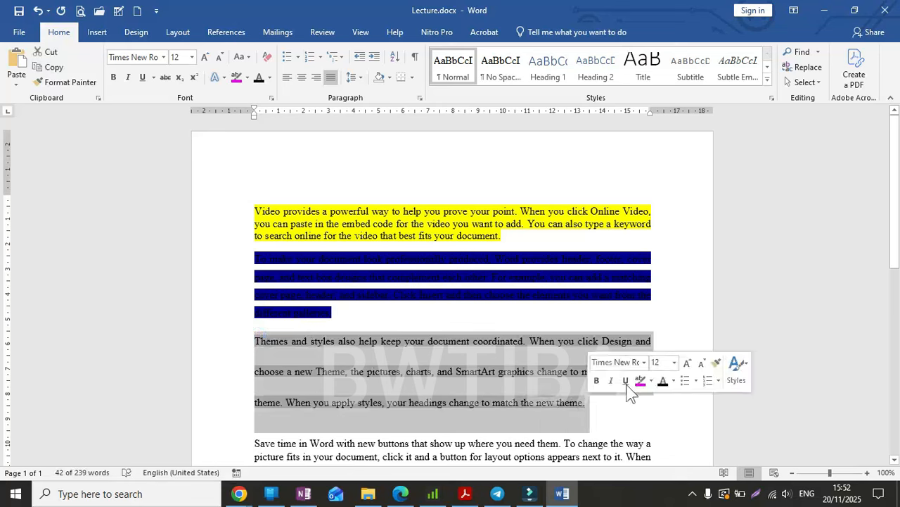
{"action": "left_click", "coordinate": [641, 380]}
{"action": "left_click", "coordinate": [520, 415]}
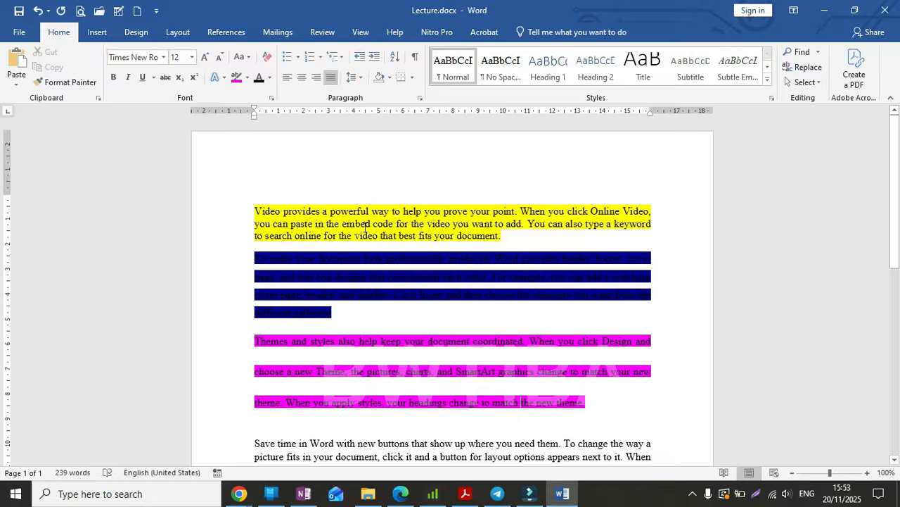
Undo the highlights on the first three paragraphs and the line spacing changes of the second and third paragraphs
{"action": "left_click", "coordinate": [379, 274]}
{"action": "key", "text": "ctrl+z"}
{"action": "key", "text": "ctrl+z"}
{"action": "key", "text": "ctrl+z"}
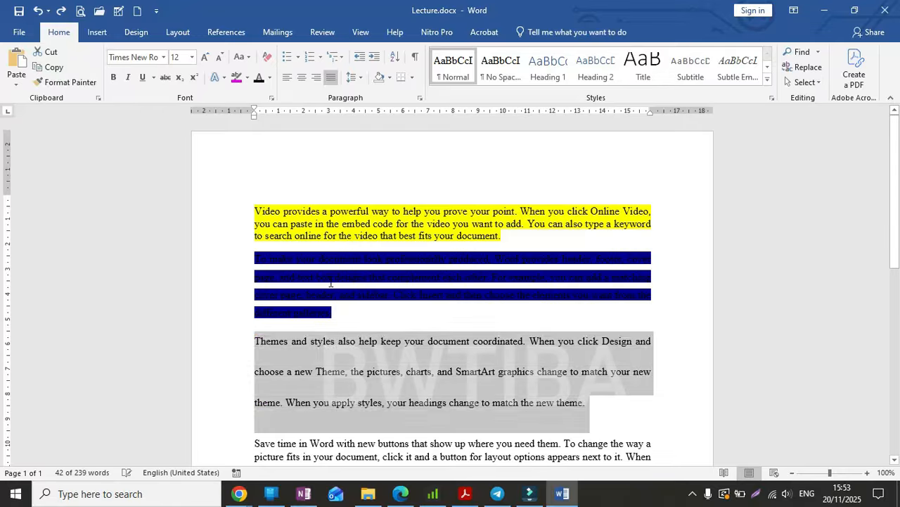
{"action": "key", "text": "ctrl+z"}
{"action": "key", "text": "ctrl+z"}
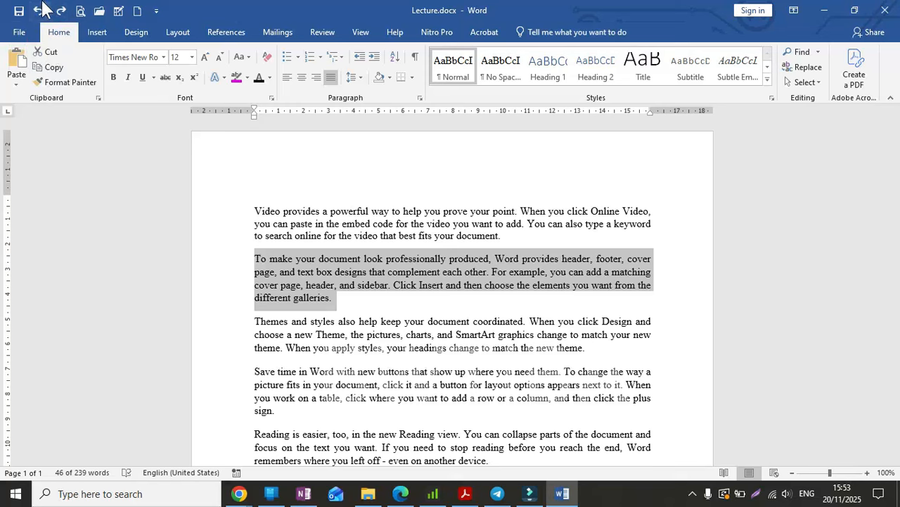
Indent the first paragraph on both sides, from the 2 cm mark to the 12 cm mark on the ruler
{"action": "left_click", "coordinate": [111, 213]}
{"action": "left_click", "coordinate": [90, 233]}
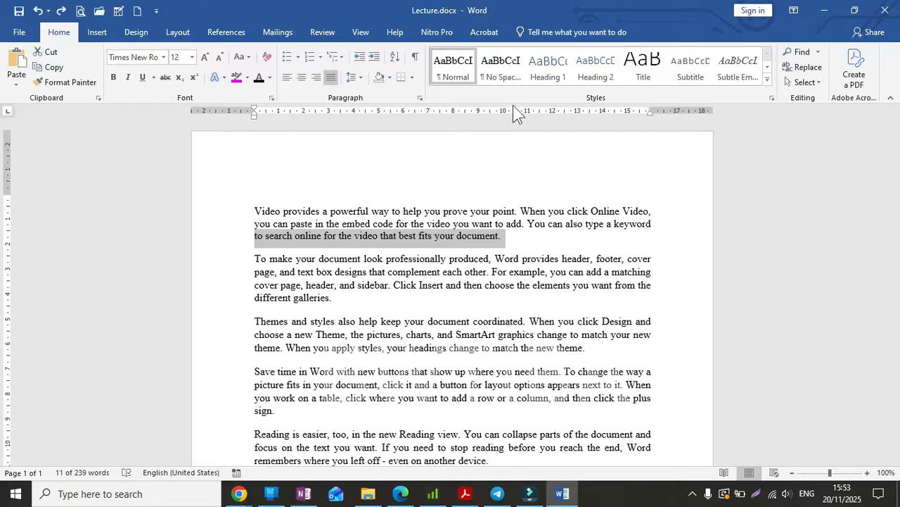
{"action": "mouse_move", "coordinate": [255, 111]}
{"action": "left_mouse_down"}
{"action": "mouse_move", "coordinate": [303, 106]}
{"action": "mouse_move", "coordinate": [282, 114]}
{"action": "mouse_move", "coordinate": [302, 121]}
{"action": "left_mouse_up"}
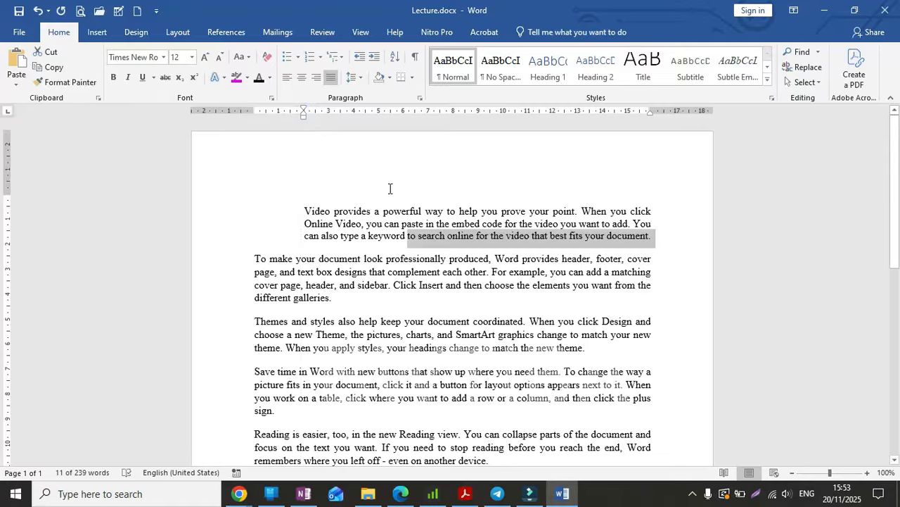
{"action": "left_click", "coordinate": [613, 154]}
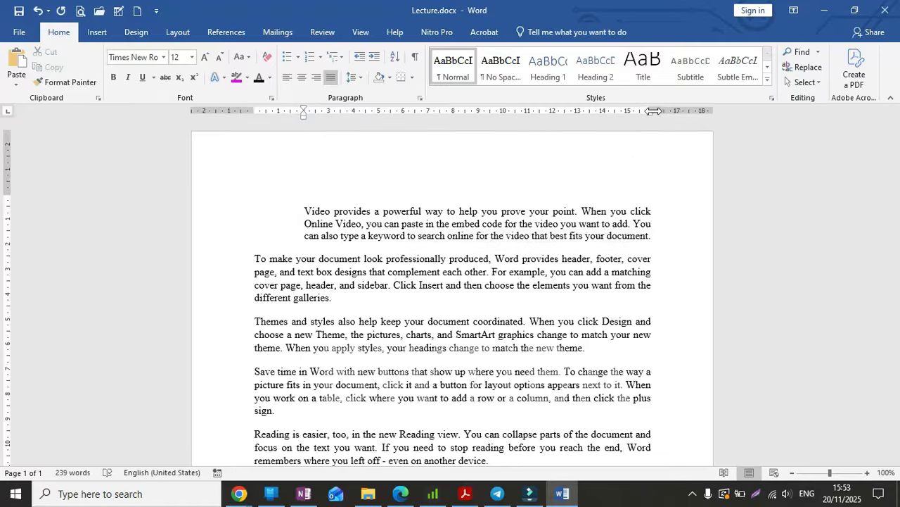
{"action": "left_click_drag", "start_coordinate": [650, 113], "coordinate": [553, 121]}
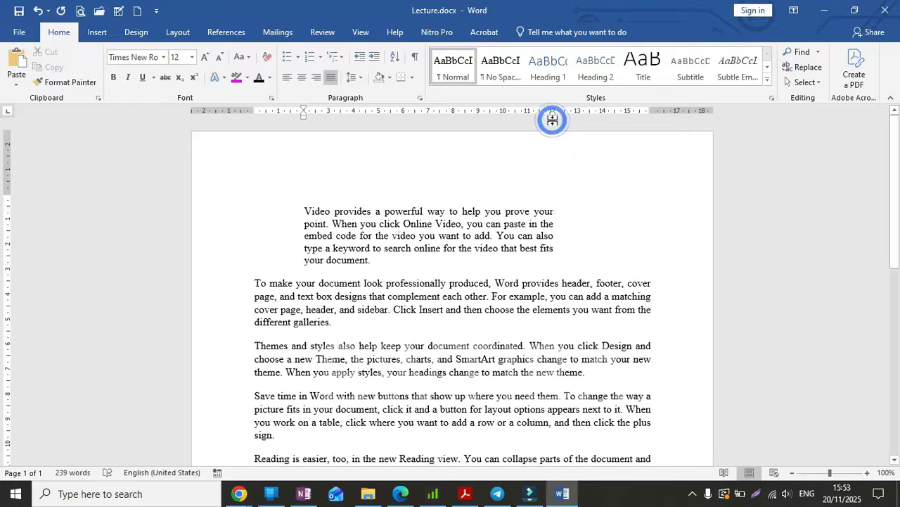
{"action": "left_click", "coordinate": [321, 282]}
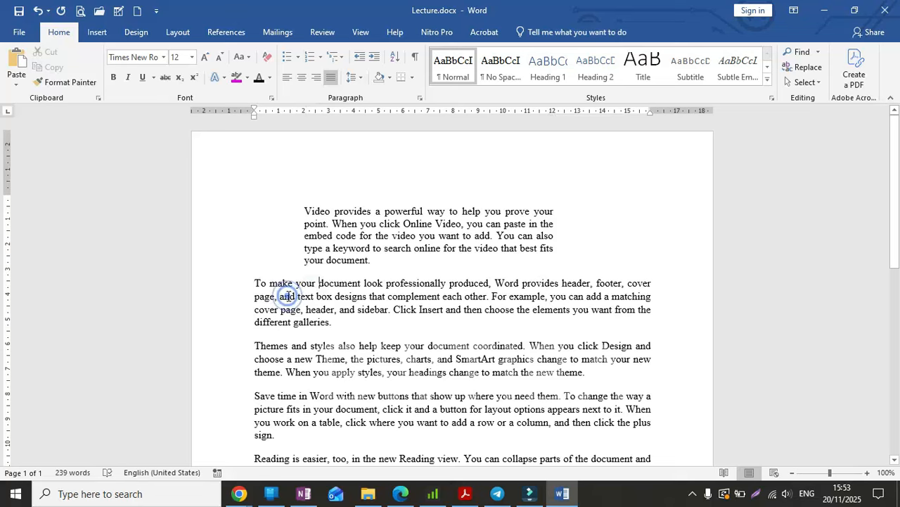
{"action": "key", "text": "ctrl+a"}
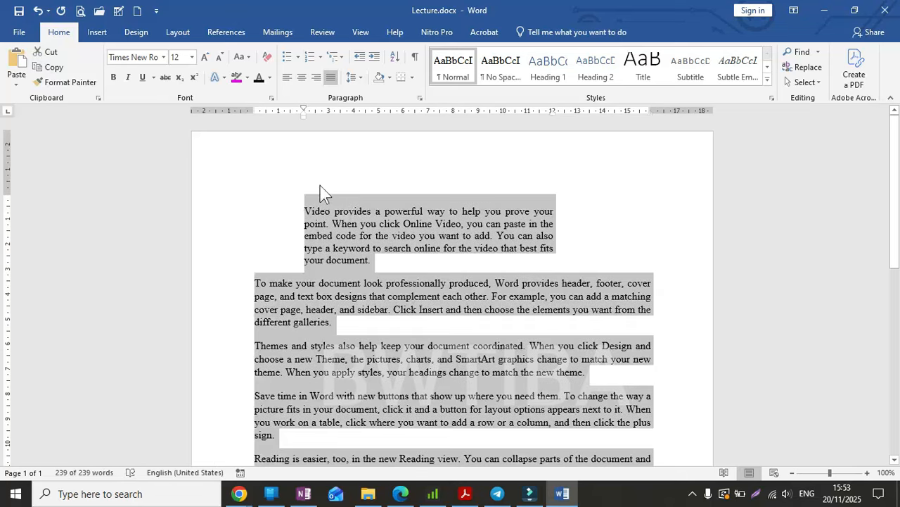
{"action": "left_click_drag", "start_coordinate": [303, 107], "coordinate": [305, 109]}
{"action": "double_click", "coordinate": [303, 107]}
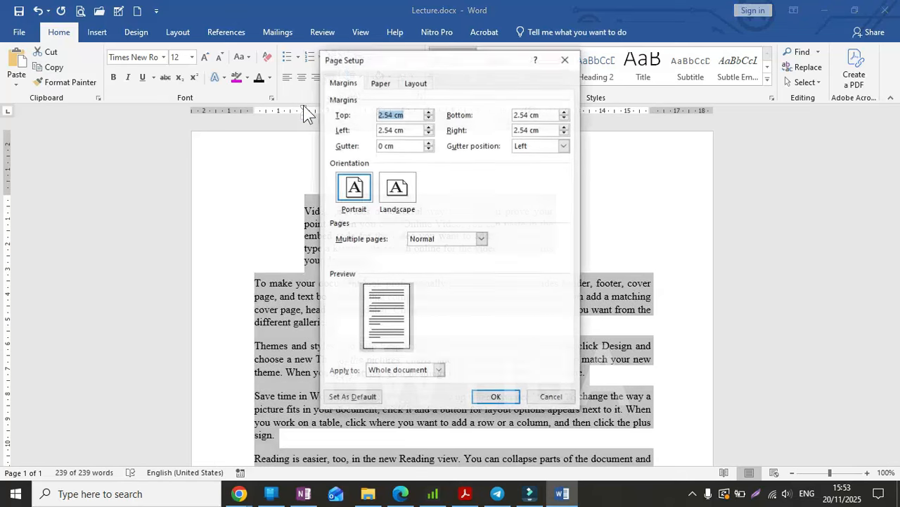
{"action": "left_click", "coordinate": [498, 398]}
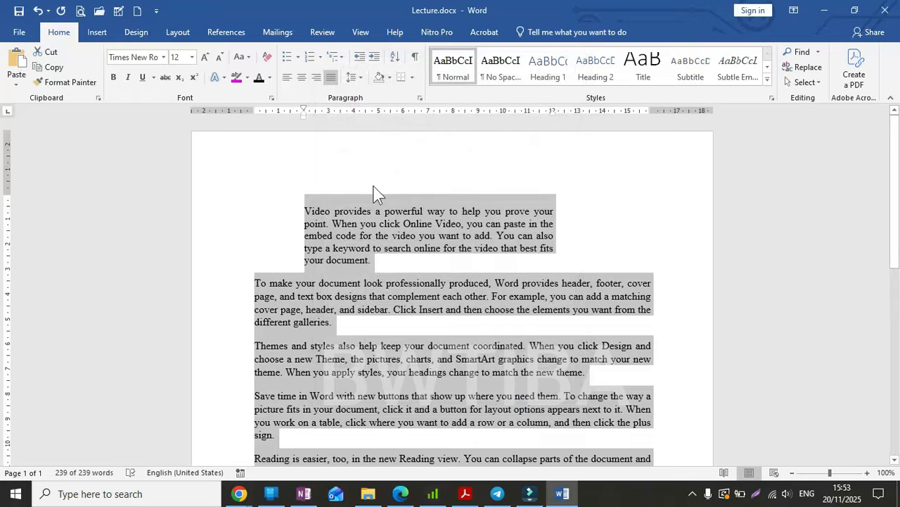
{"action": "left_click", "coordinate": [376, 222]}
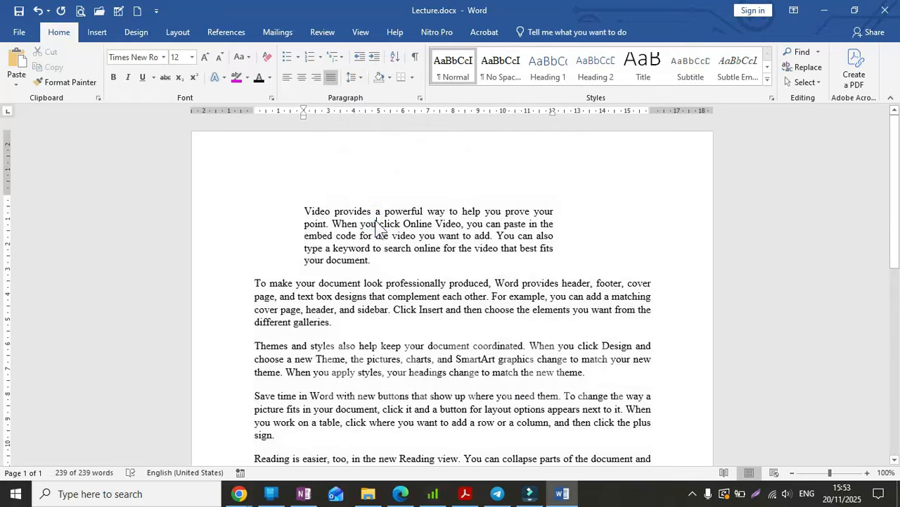
Open the Page Setup settings, preview the Landscape orientation and set it back to Portrait
{"action": "double_click", "coordinate": [315, 110]}
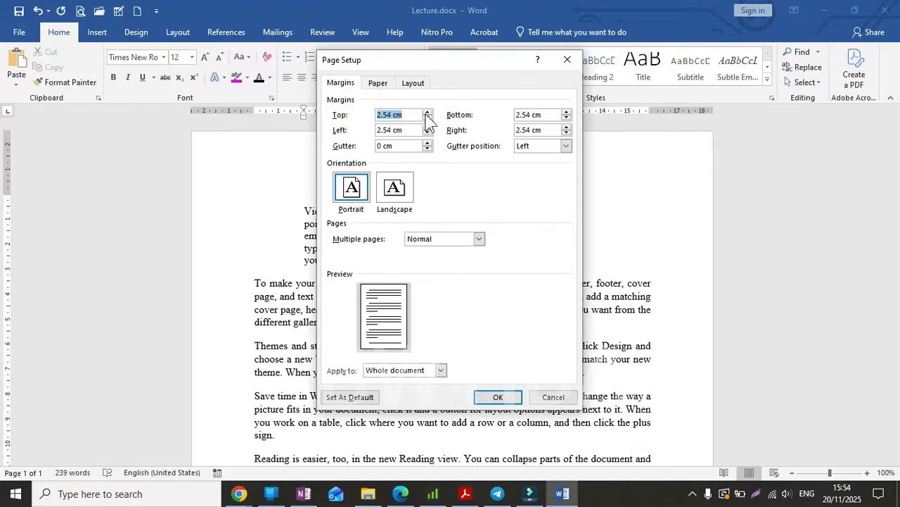
{"action": "left_click", "coordinate": [394, 199]}
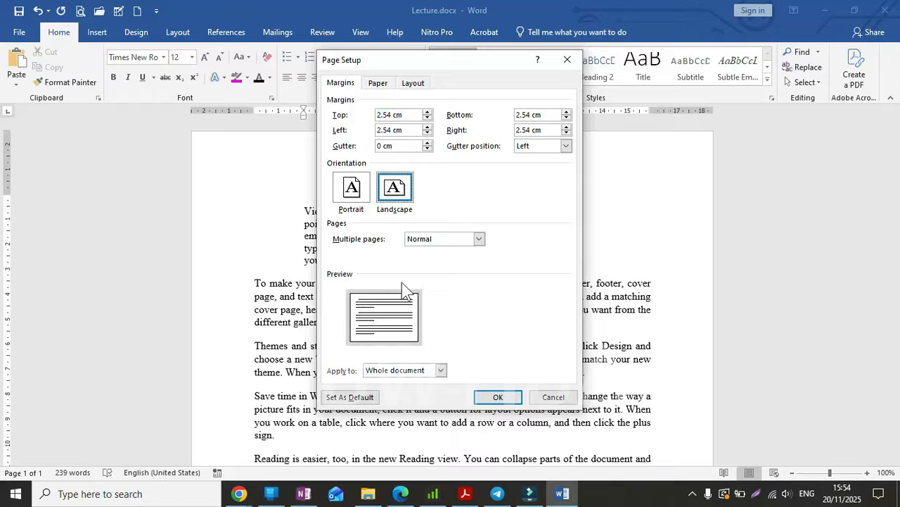
{"action": "left_click", "coordinate": [353, 200]}
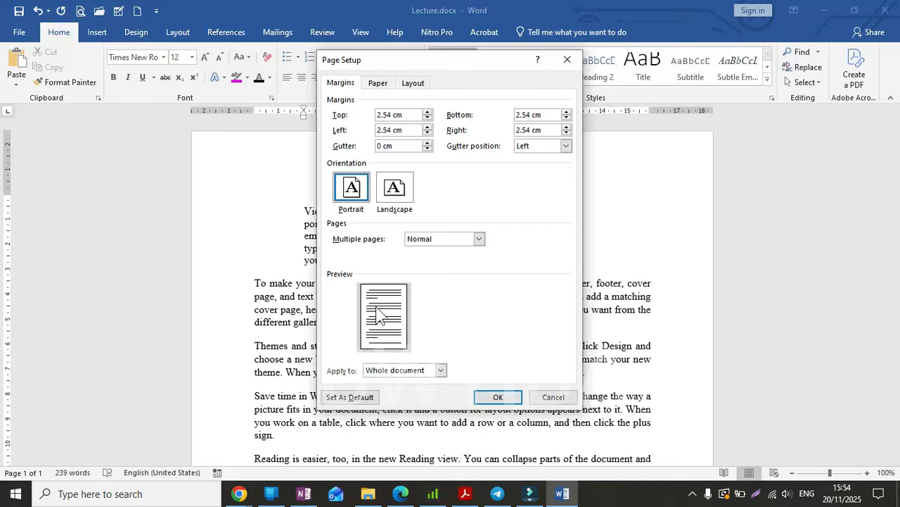
Set the top page margin to 5 cm
{"action": "left_click", "coordinate": [427, 111]}
{"action": "left_click", "coordinate": [427, 112]}
{"action": "left_click", "coordinate": [427, 111]}
{"action": "left_click", "coordinate": [427, 112]}
{"action": "left_click", "coordinate": [427, 111]}
{"action": "left_click", "coordinate": [427, 111]}
{"action": "left_click", "coordinate": [427, 111]}
{"action": "left_click", "coordinate": [427, 111]}
{"action": "left_click", "coordinate": [427, 111]}
{"action": "left_click", "coordinate": [427, 111]}
{"action": "left_click", "coordinate": [427, 111]}
{"action": "left_click", "coordinate": [427, 112]}
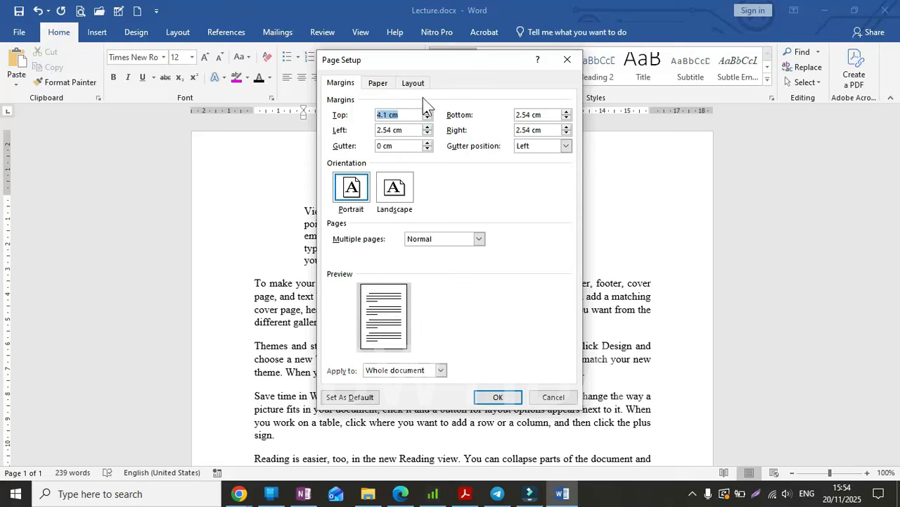
{"action": "left_click", "coordinate": [427, 111]}
{"action": "left_click", "coordinate": [427, 111]}
{"action": "left_click", "coordinate": [427, 111]}
{"action": "left_click", "coordinate": [427, 112]}
{"action": "left_click", "coordinate": [427, 111]}
{"action": "left_click", "coordinate": [427, 112]}
{"action": "left_click", "coordinate": [427, 111]}
{"action": "left_click", "coordinate": [427, 111]}
{"action": "left_click", "coordinate": [427, 111]}
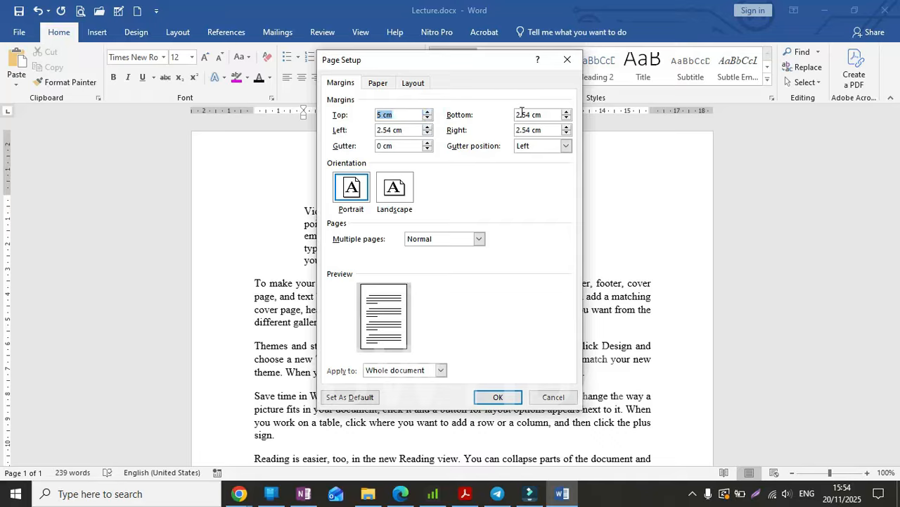
Set the bottom page margin to 5 cm
{"action": "left_click", "coordinate": [567, 111]}
{"action": "left_click", "coordinate": [567, 111]}
{"action": "left_click", "coordinate": [567, 111]}
{"action": "left_click", "coordinate": [567, 111]}
{"action": "left_click", "coordinate": [566, 111]}
{"action": "left_click", "coordinate": [566, 111]}
{"action": "left_click", "coordinate": [566, 111]}
{"action": "left_click", "coordinate": [566, 111]}
{"action": "left_click", "coordinate": [566, 112]}
{"action": "left_click", "coordinate": [567, 111]}
{"action": "left_click", "coordinate": [567, 111]}
{"action": "left_click", "coordinate": [566, 111]}
{"action": "left_click", "coordinate": [566, 111]}
{"action": "left_click", "coordinate": [566, 111]}
{"action": "left_click", "coordinate": [566, 111]}
{"action": "left_click", "coordinate": [566, 111]}
{"action": "left_click", "coordinate": [566, 111]}
{"action": "left_click", "coordinate": [566, 111]}
Set the left page margin to 5 cm
{"action": "left_click", "coordinate": [427, 127]}
{"action": "left_click", "coordinate": [427, 127]}
{"action": "left_click", "coordinate": [427, 126]}
{"action": "left_click", "coordinate": [427, 127]}
{"action": "left_click", "coordinate": [427, 127]}
{"action": "left_click", "coordinate": [427, 126]}
{"action": "left_click", "coordinate": [427, 126]}
{"action": "left_click", "coordinate": [427, 127]}
{"action": "double_click", "coordinate": [427, 126]}
{"action": "left_click", "coordinate": [427, 127]}
{"action": "double_click", "coordinate": [427, 127]}
{"action": "double_click", "coordinate": [427, 127]}
{"action": "double_click", "coordinate": [427, 126]}
{"action": "double_click", "coordinate": [427, 127]}
{"action": "double_click", "coordinate": [427, 126]}
{"action": "left_click", "coordinate": [427, 127]}
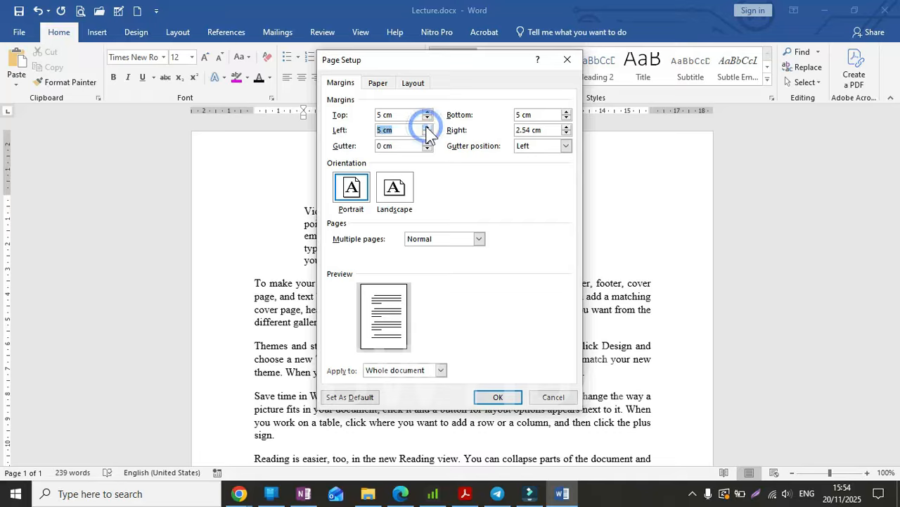
Set the right page margin to 5 cm and apply the page setup to the whole document
{"action": "left_click", "coordinate": [566, 126]}
{"action": "left_click", "coordinate": [566, 126]}
{"action": "left_click", "coordinate": [566, 126]}
{"action": "left_click", "coordinate": [566, 126]}
{"action": "left_click", "coordinate": [566, 126]}
{"action": "left_click", "coordinate": [565, 126]}
{"action": "double_click", "coordinate": [566, 126]}
{"action": "double_click", "coordinate": [566, 125]}
{"action": "double_click", "coordinate": [565, 126]}
{"action": "double_click", "coordinate": [566, 126]}
{"action": "double_click", "coordinate": [566, 126]}
{"action": "double_click", "coordinate": [566, 126]}
{"action": "left_click", "coordinate": [565, 126]}
{"action": "left_click", "coordinate": [566, 134]}
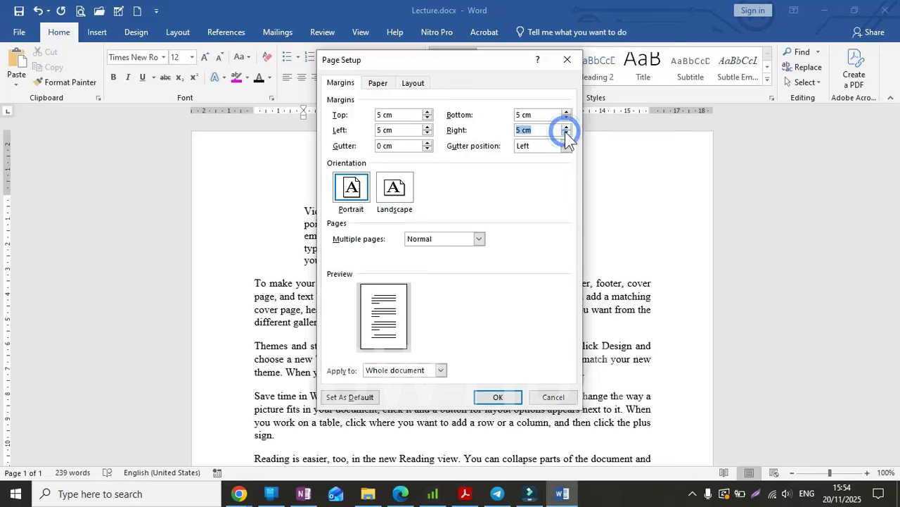
{"action": "left_click", "coordinate": [501, 396]}
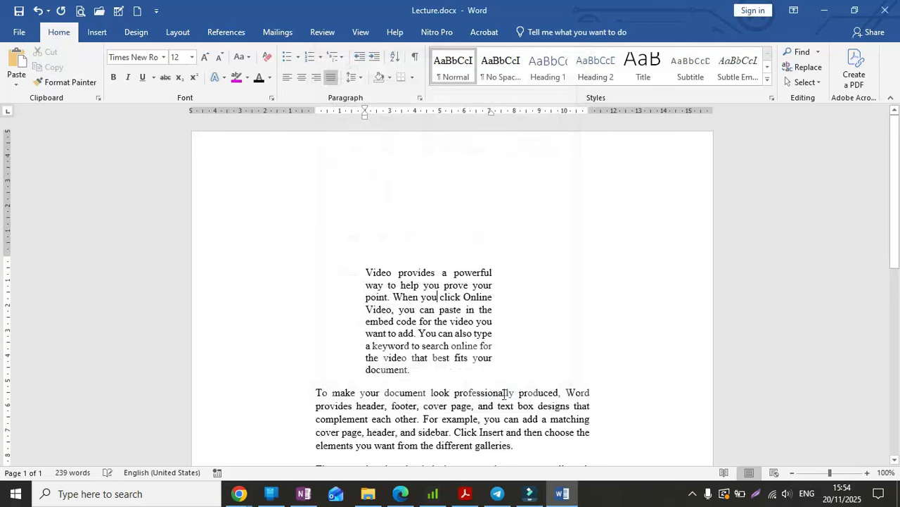
{"action": "scroll", "coordinate": [484, 323], "scroll_direction": "down", "scroll_amount": 10}
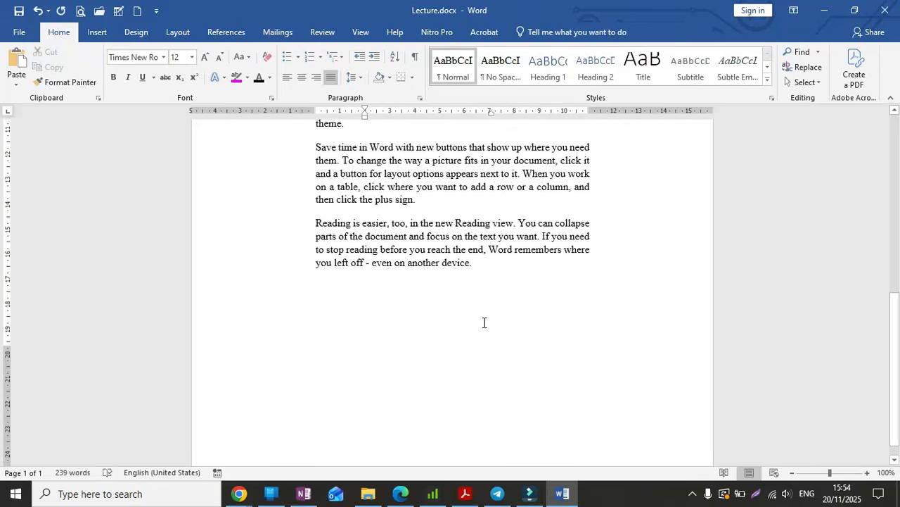
Undo the 5 cm page margins and the earlier indent changes on the first paragraph
{"action": "scroll", "coordinate": [484, 322], "scroll_direction": "up", "scroll_amount": 10}
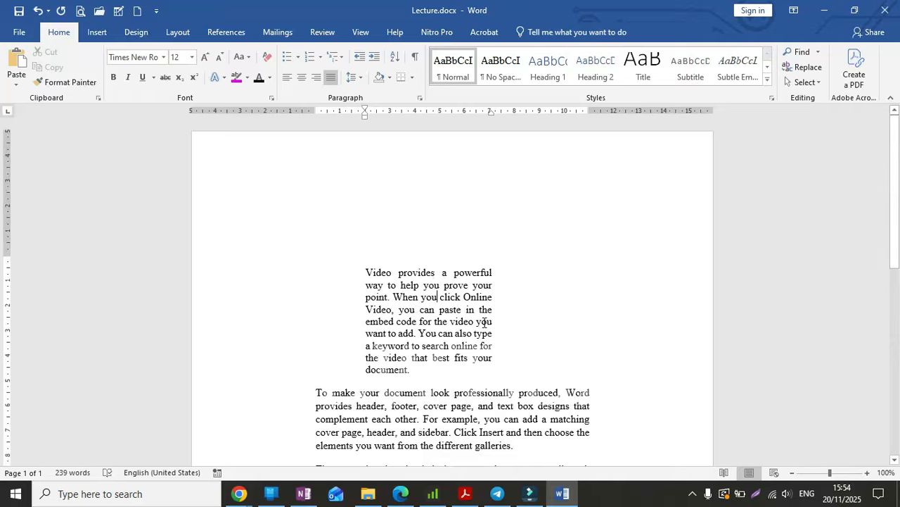
{"action": "key", "text": "ctrl+z"}
{"action": "key", "text": "ctrl+z"}
{"action": "key", "text": "ctrl+z"}
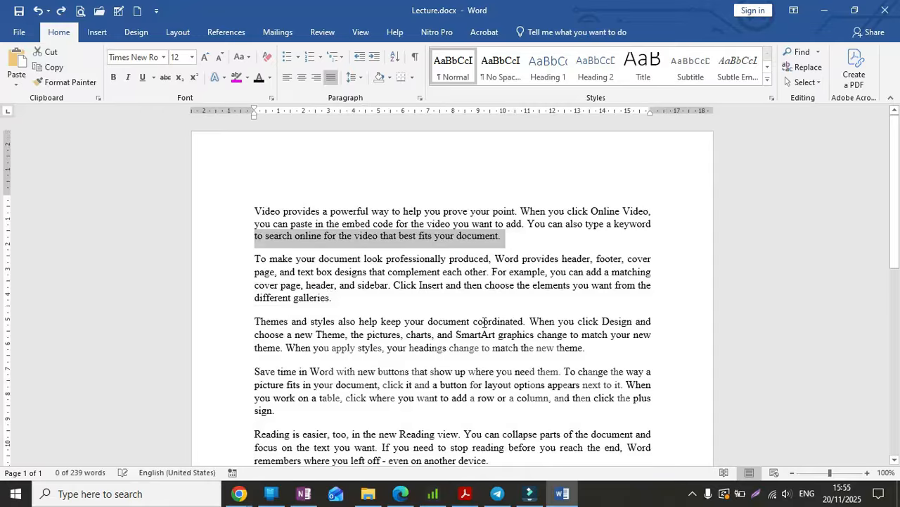
{"action": "left_click", "coordinate": [390, 275]}
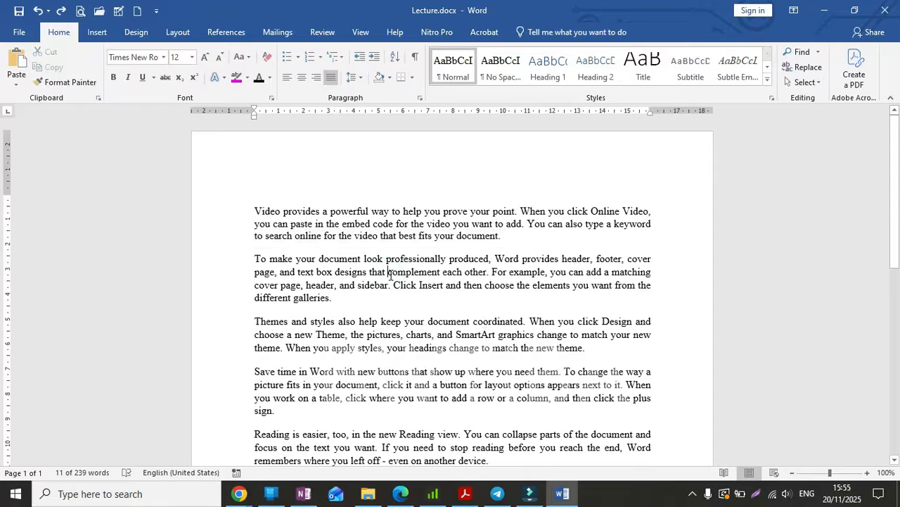
Indent the first line of every paragraph to 2 cm and the remaining lines to 5 cm on the ruler
{"action": "key", "text": "ctrl+a"}
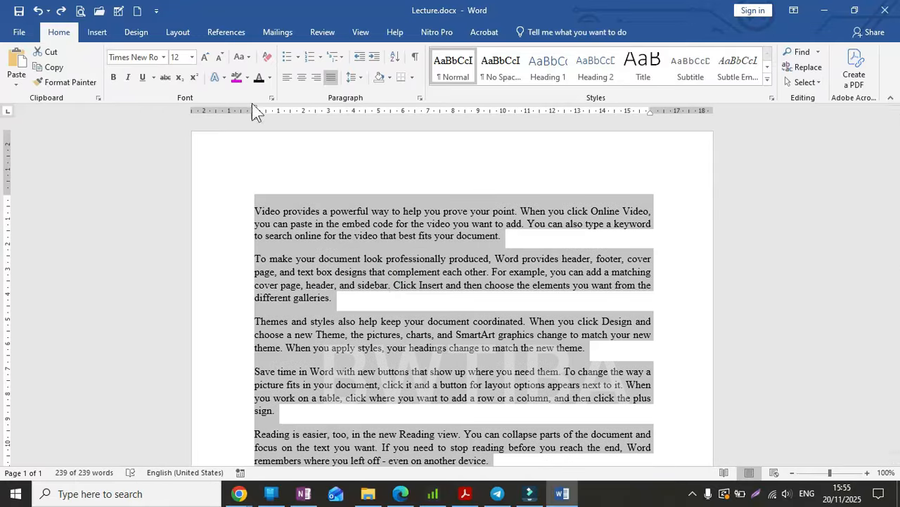
{"action": "left_click_drag", "start_coordinate": [255, 109], "coordinate": [303, 111]}
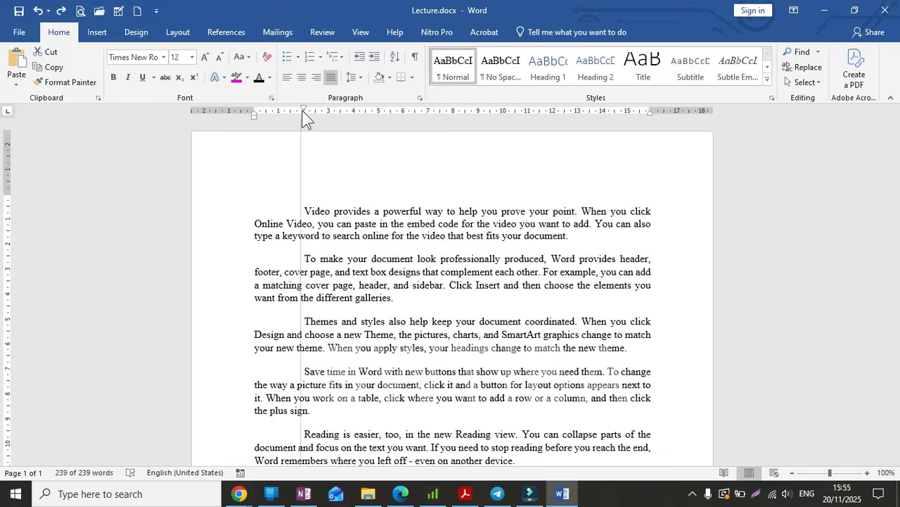
{"action": "mouse_move", "coordinate": [303, 110]}
{"action": "left_mouse_down"}
{"action": "mouse_move", "coordinate": [252, 113]}
{"action": "mouse_move", "coordinate": [423, 116]}
{"action": "left_mouse_up"}
{"action": "left_click_drag", "start_coordinate": [422, 115], "coordinate": [380, 113]}
{"action": "key", "text": "ctrl+a"}
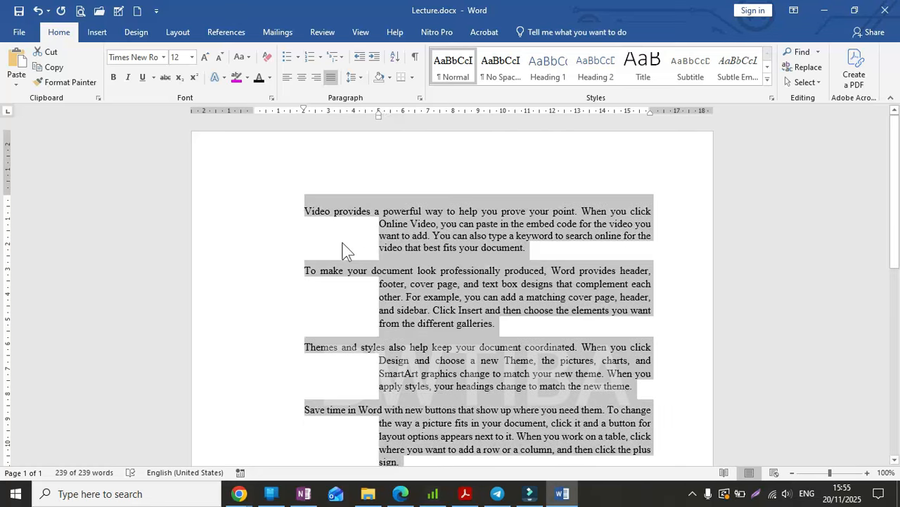
{"action": "left_click", "coordinate": [343, 246]}
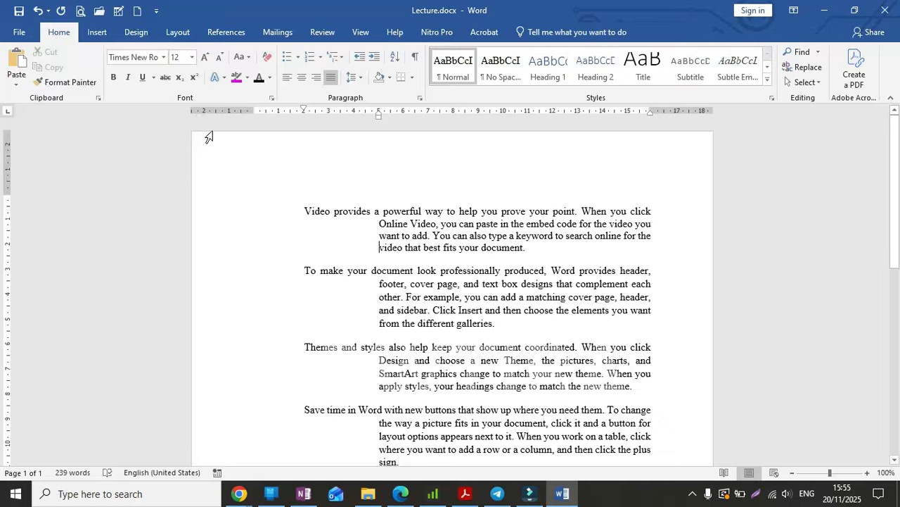
Insert a Simple Text Box in the first paragraph and move its placeholder text out into the paragraph
{"action": "left_click", "coordinate": [97, 35]}
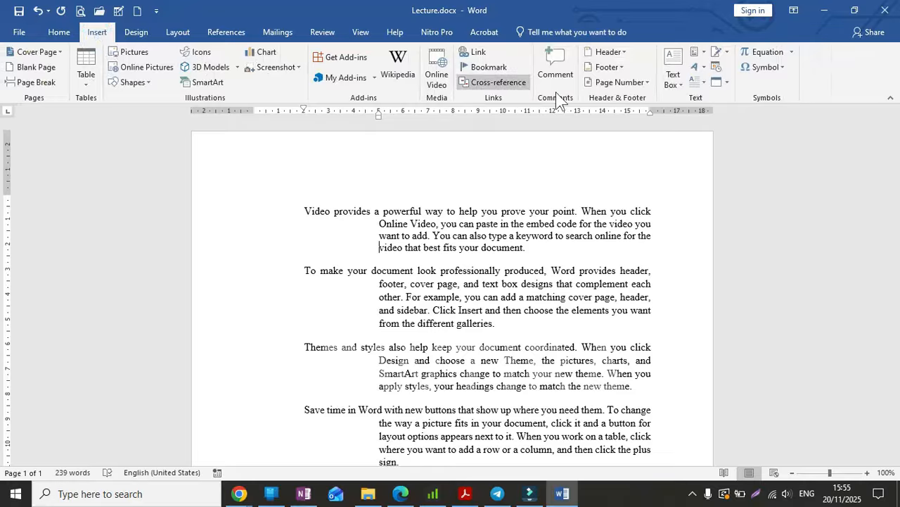
{"action": "left_click", "coordinate": [673, 56]}
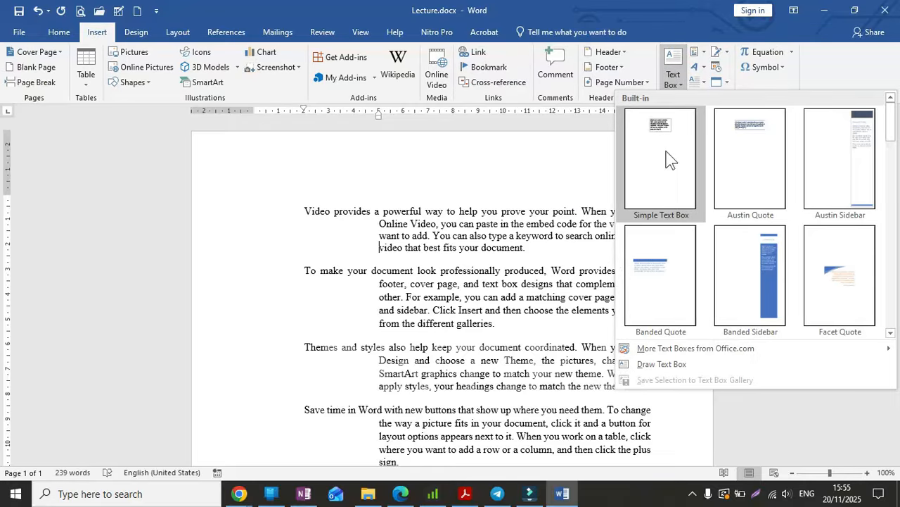
{"action": "left_click", "coordinate": [662, 125]}
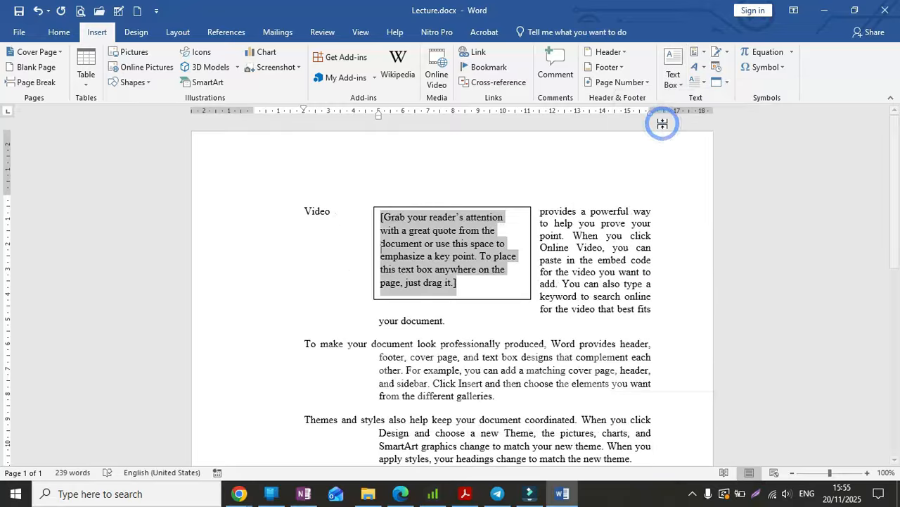
{"action": "left_click", "coordinate": [446, 246]}
{"action": "left_click_drag", "start_coordinate": [445, 246], "coordinate": [279, 273]}
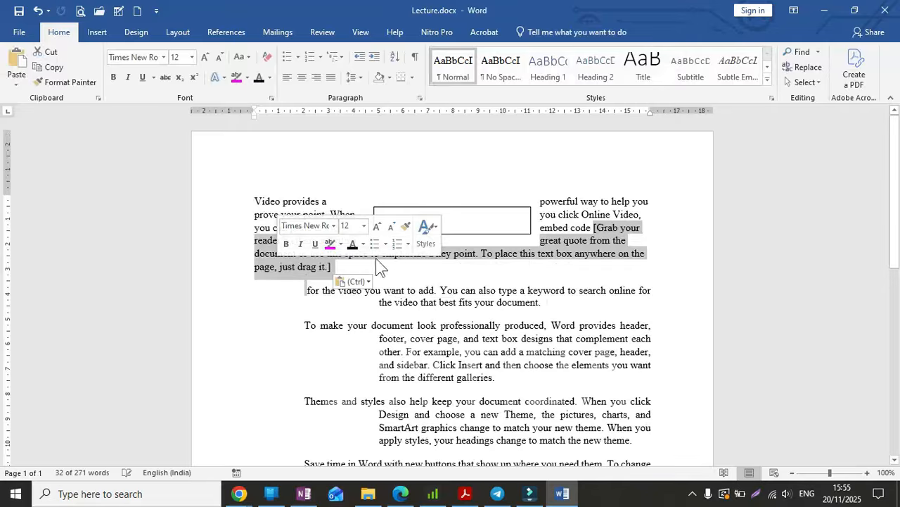
{"action": "left_click", "coordinate": [238, 314]}
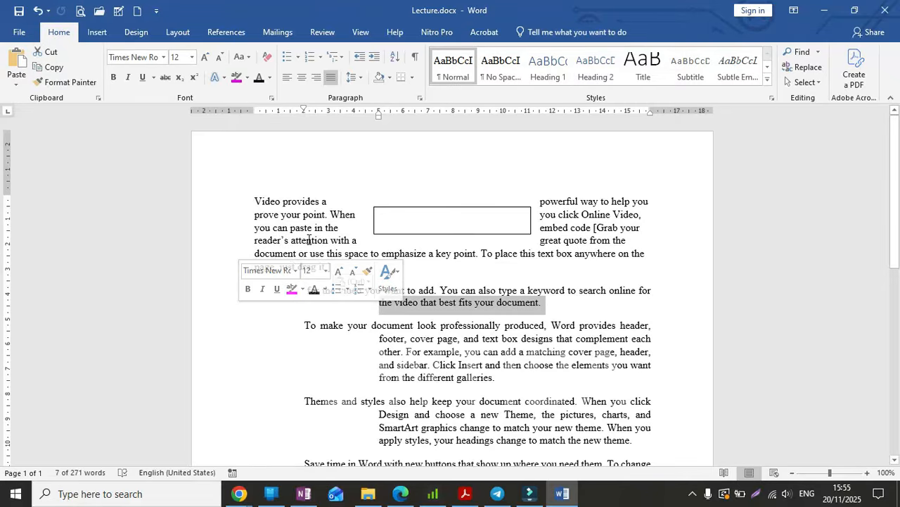
Shrink the empty text box and move it beneath the start of the first paragraph's opening line
{"action": "left_click", "coordinate": [432, 228]}
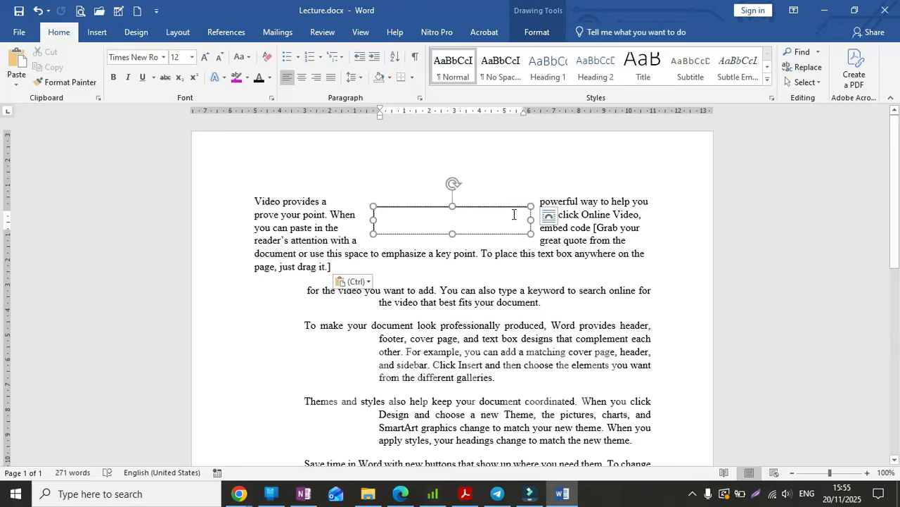
{"action": "left_click_drag", "start_coordinate": [530, 232], "coordinate": [411, 228]}
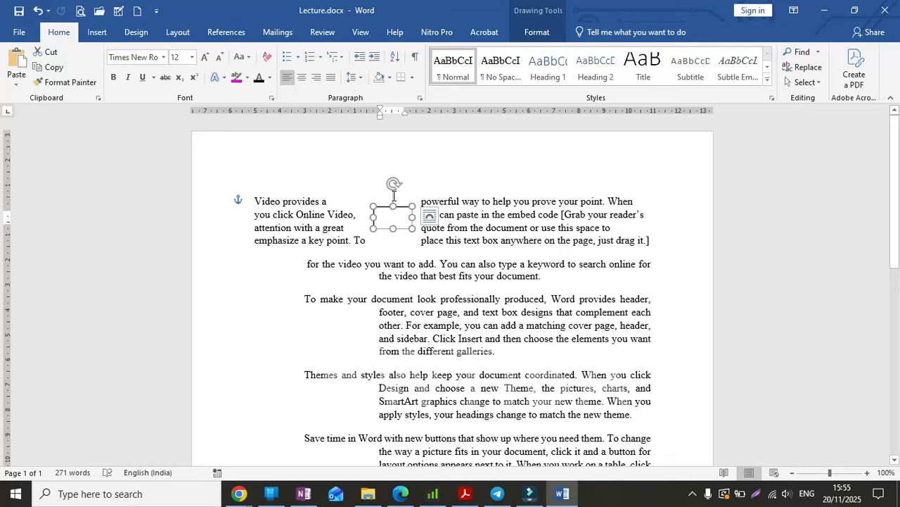
{"action": "left_click", "coordinate": [456, 194]}
{"action": "left_click", "coordinate": [394, 221]}
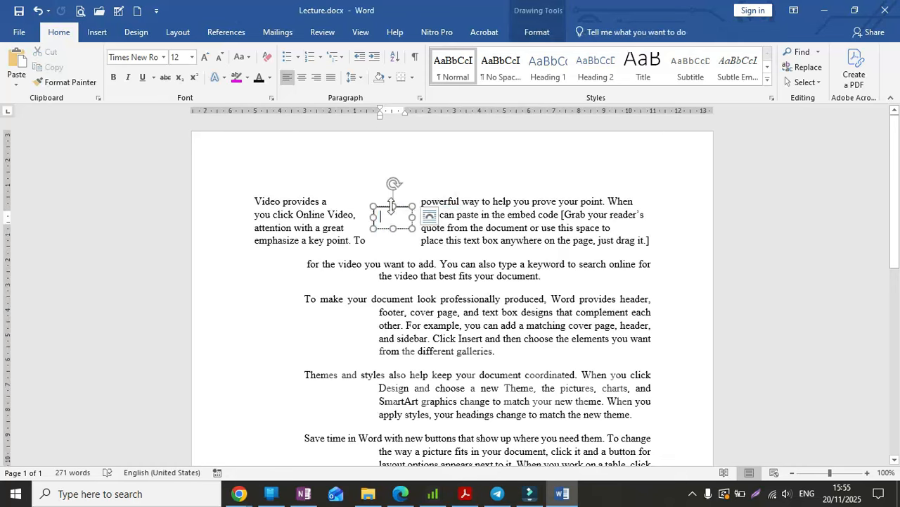
{"action": "left_click_drag", "start_coordinate": [386, 209], "coordinate": [276, 218]}
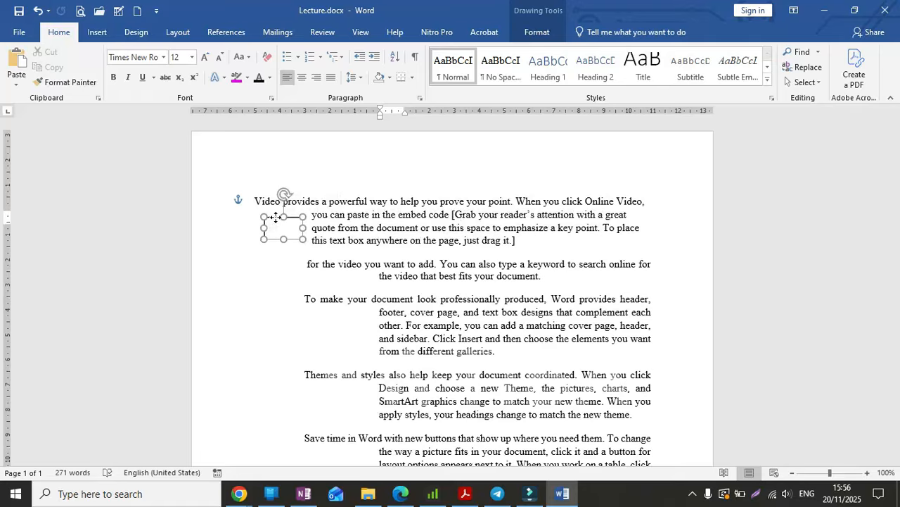
{"action": "left_click", "coordinate": [254, 276]}
Set the first paragraph's first-line indent to 2 cm and its remaining lines' indent to 4 cm on the ruler
{"action": "left_click", "coordinate": [329, 202]}
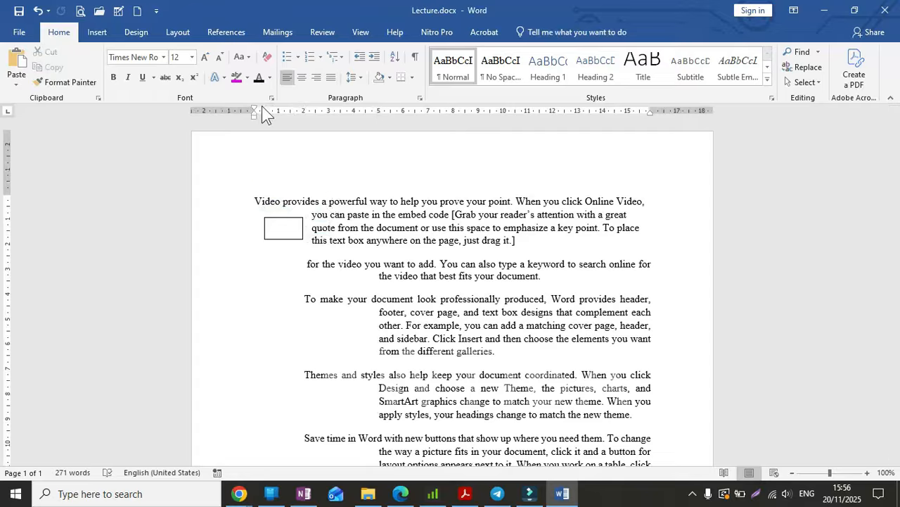
{"action": "mouse_move", "coordinate": [254, 109]}
{"action": "left_mouse_down"}
{"action": "mouse_move", "coordinate": [315, 109]}
{"action": "mouse_move", "coordinate": [306, 108]}
{"action": "left_mouse_up"}
{"action": "double_click", "coordinate": [306, 109]}
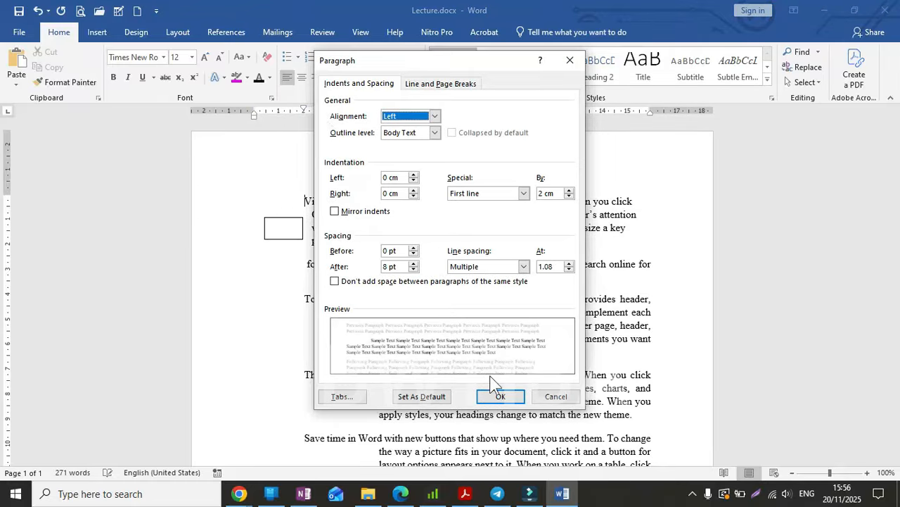
{"action": "left_click", "coordinate": [494, 394]}
{"action": "left_click", "coordinate": [309, 216]}
{"action": "left_click_drag", "start_coordinate": [254, 113], "coordinate": [353, 118]}
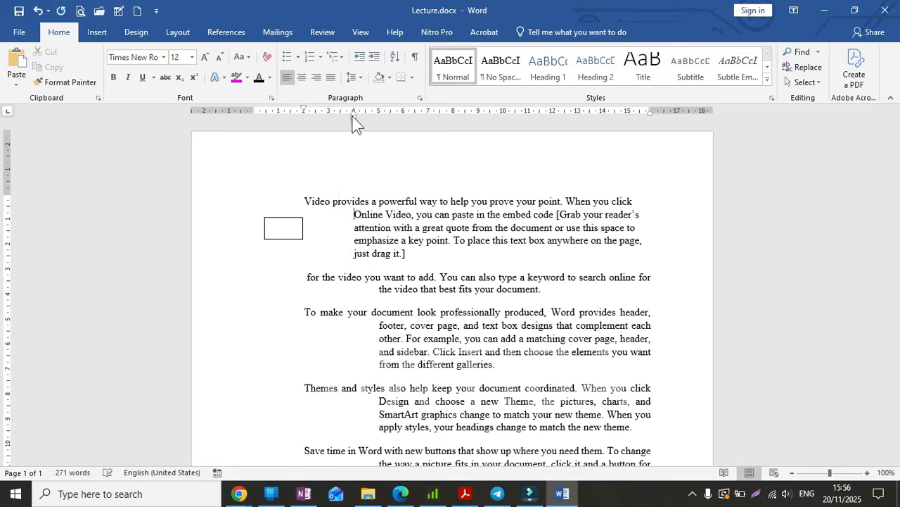
Make the text box slightly taller and move it into the gap beside the first paragraph's hanging lines
{"action": "left_click", "coordinate": [284, 219]}
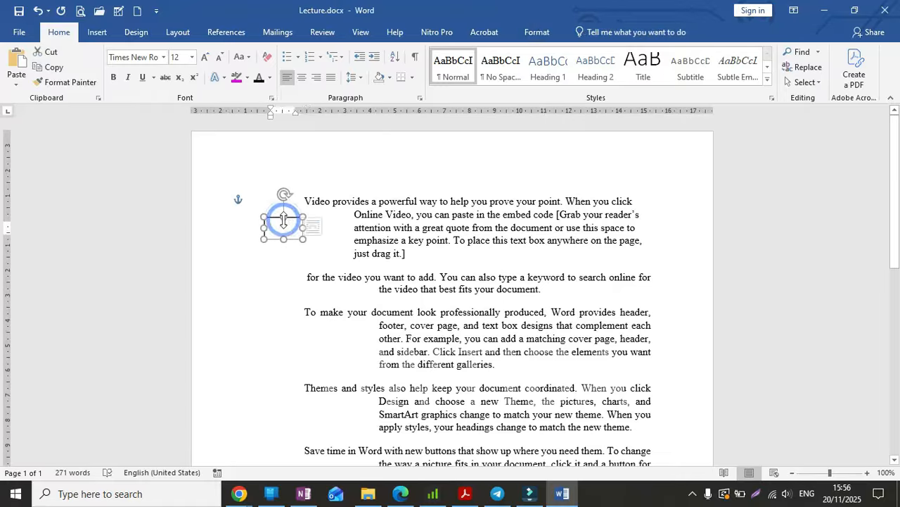
{"action": "left_click_drag", "start_coordinate": [284, 219], "coordinate": [299, 210]}
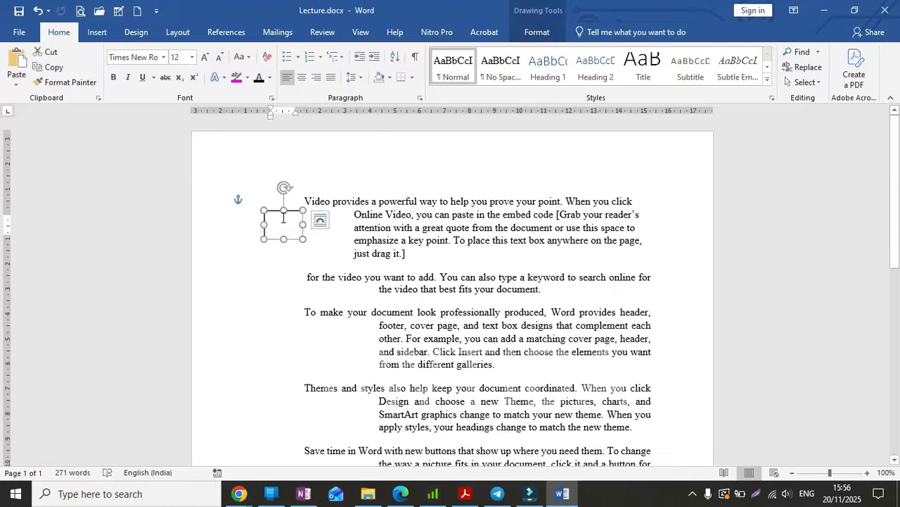
{"action": "left_click_drag", "start_coordinate": [274, 211], "coordinate": [316, 217]}
{"action": "left_click", "coordinate": [264, 257]}
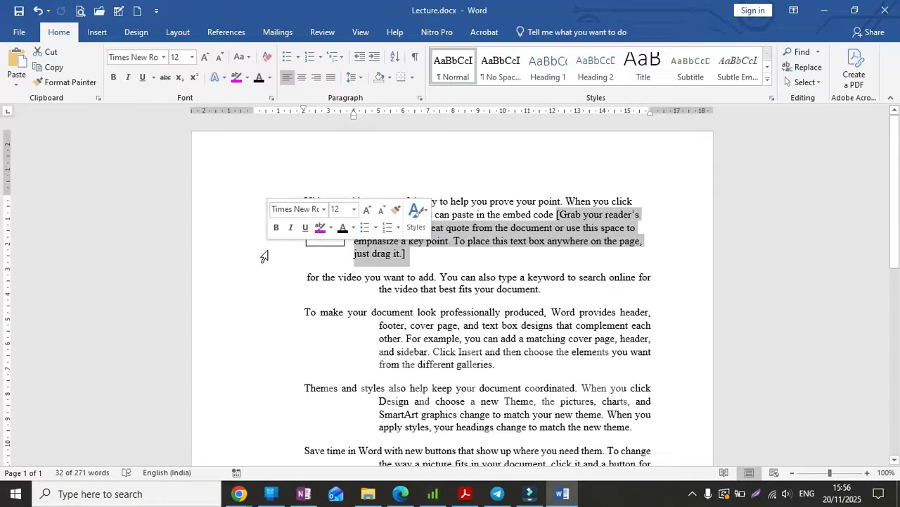
{"action": "left_click", "coordinate": [303, 280]}
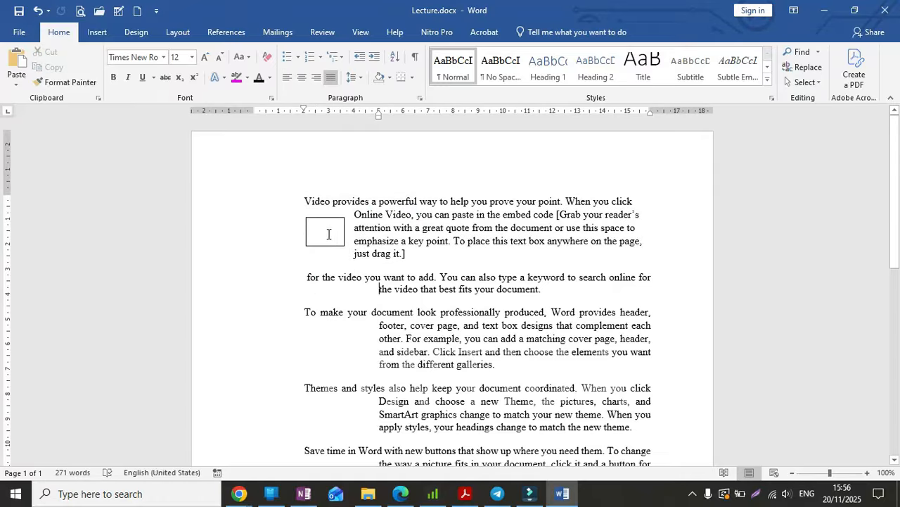
Undo the text box insertion, the placeholder text move and the ruler indents on all paragraphs
{"action": "left_click", "coordinate": [421, 254]}
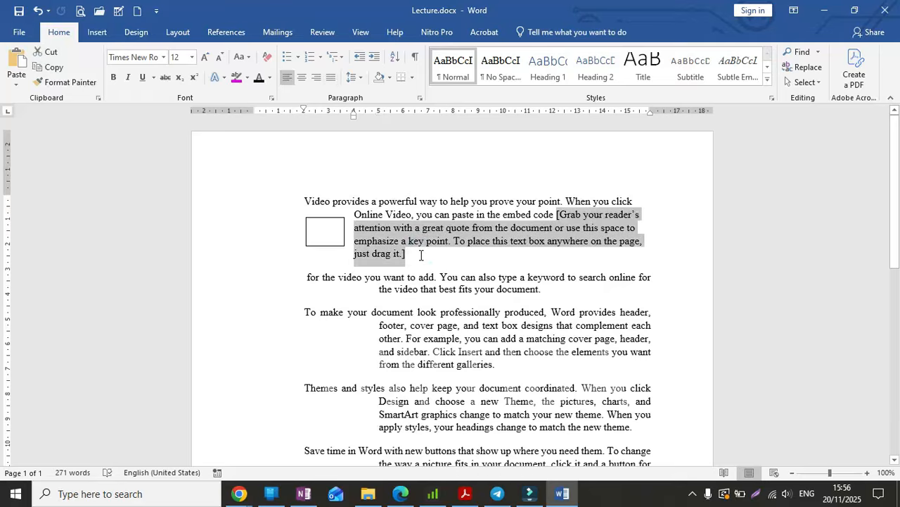
{"action": "key", "text": "Delete"}
{"action": "key", "text": "ctrl+z"}
{"action": "key", "text": "ctrl+z"}
{"action": "key", "text": "ctrl+z"}
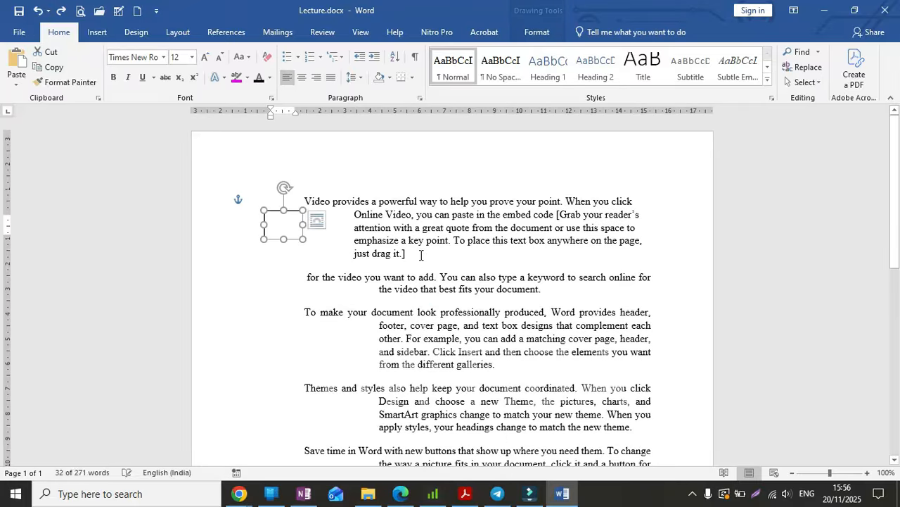
{"action": "key", "text": "ctrl+z"}
{"action": "key", "text": "ctrl+z"}
{"action": "key", "text": "ctrl+z"}
{"action": "key", "text": "ctrl+z"}
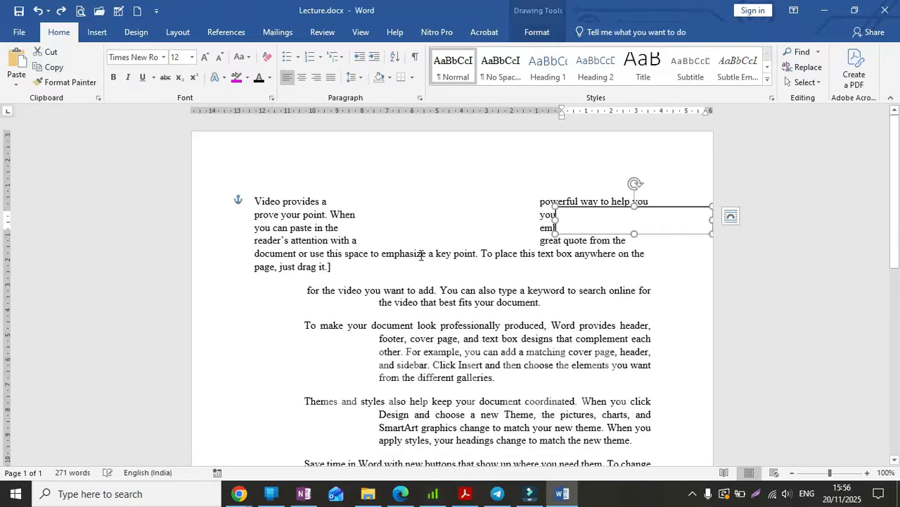
{"action": "key", "text": "ctrl+a"}
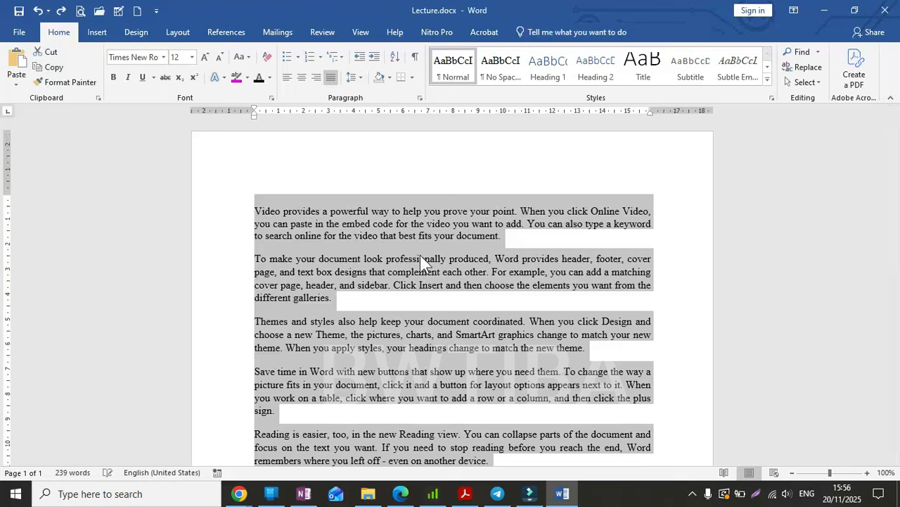
{"action": "left_click", "coordinate": [246, 236]}
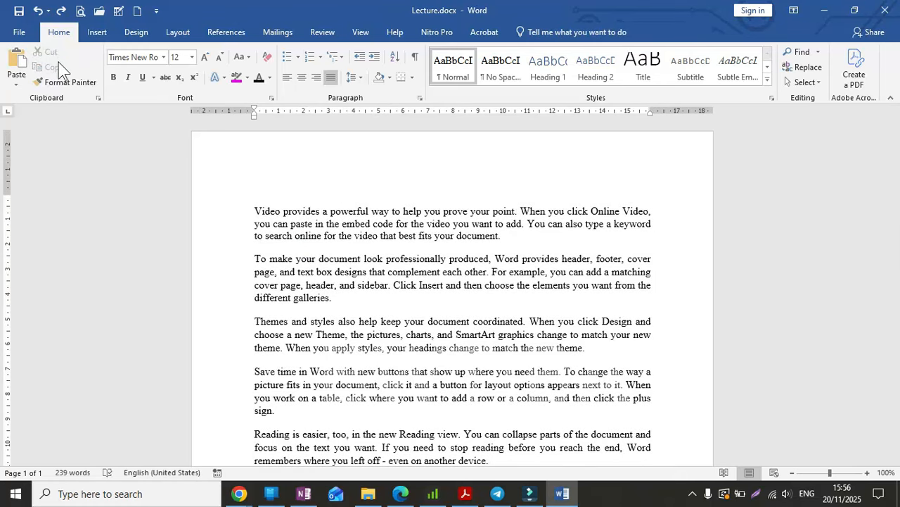
Show the Office Clipboard contents and copy "es a powerful way" from the first paragraph's opening line
{"action": "left_click", "coordinate": [97, 99]}
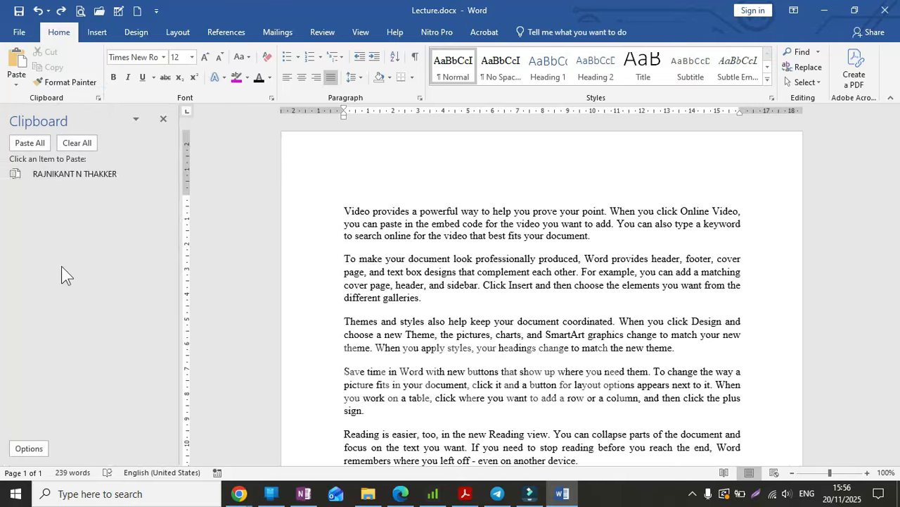
{"action": "left_click_drag", "start_coordinate": [346, 209], "coordinate": [408, 212]}
{"action": "left_click", "coordinate": [400, 218]}
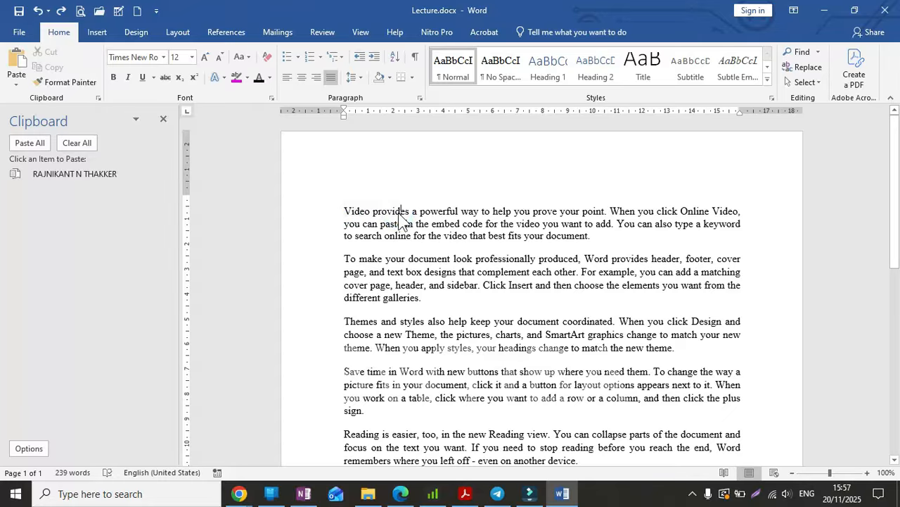
{"action": "key", "text": "shift+Right"}
{"action": "key", "text": "shift+Right"}
{"action": "key", "text": "shift+Right"}
{"action": "key", "text": "shift+Right"}
{"action": "key", "text": "shift+Right"}
{"action": "key", "text": "shift+Right"}
{"action": "key", "text": "shift+Right"}
{"action": "key", "text": "shift+Right"}
{"action": "key", "text": "shift+Right"}
{"action": "key", "text": "shift+Right"}
{"action": "key", "text": "shift+Right"}
{"action": "key", "text": "shift+Right"}
{"action": "key", "text": "shift+Right"}
{"action": "key", "text": "shift+Right"}
{"action": "key", "text": "shift+Right"}
{"action": "key", "text": "shift+Right"}
{"action": "key", "text": "shift+Right"}
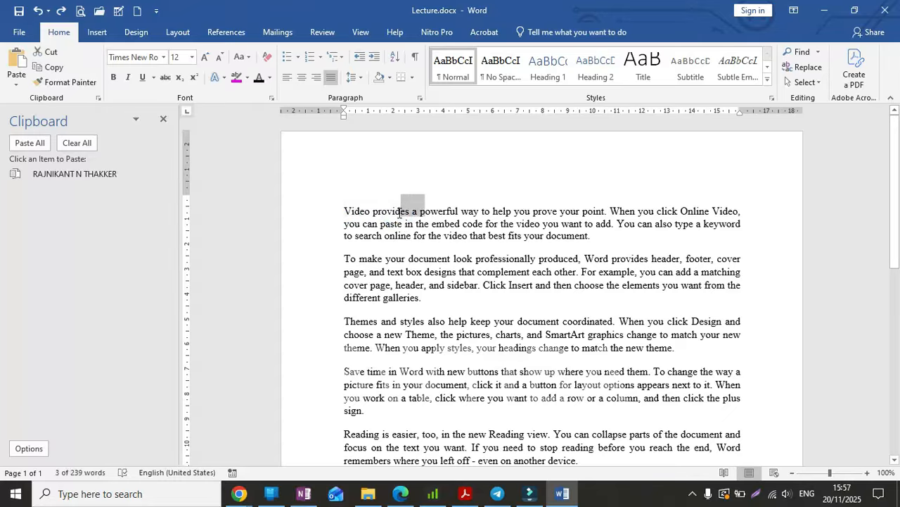
{"action": "key", "text": "shift+Right"}
{"action": "key", "text": "ctrl+c"}
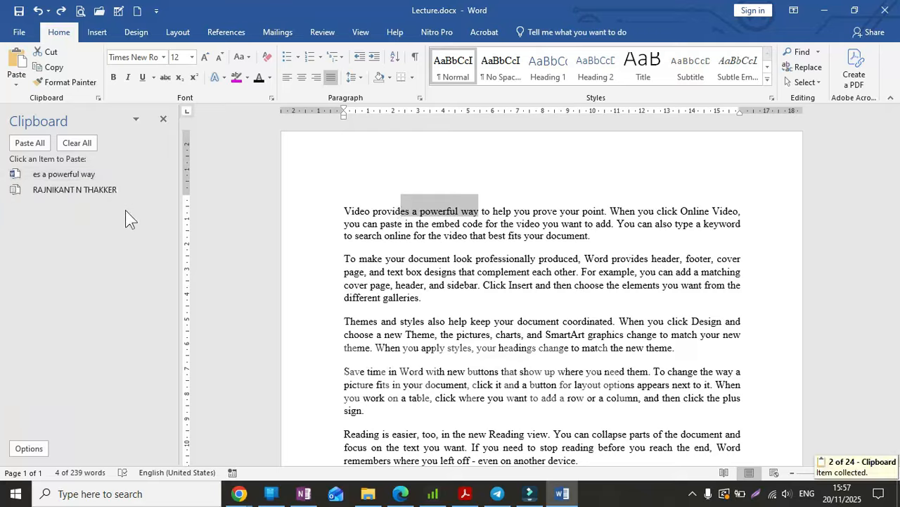
Copy "To make your document look professionally" and "different galleries." from the second paragraph as separate clipboard items
{"action": "left_click_drag", "start_coordinate": [344, 258], "coordinate": [537, 259]}
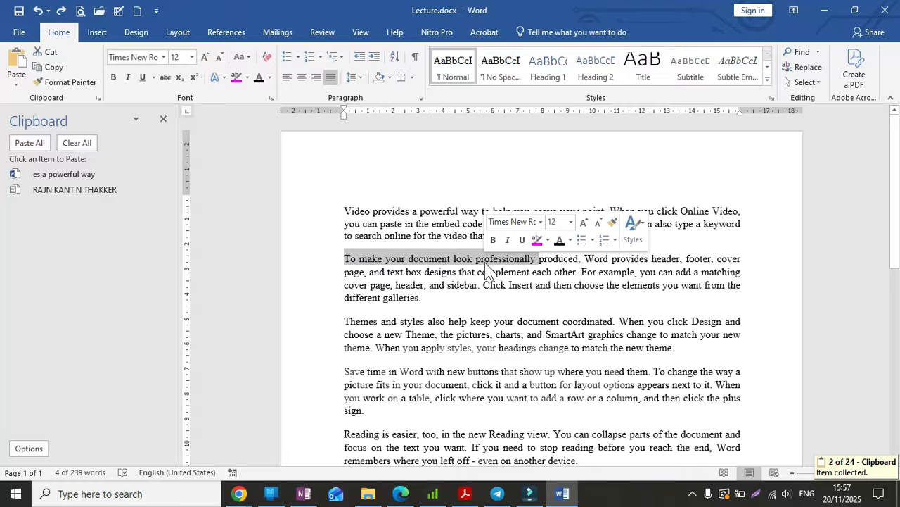
{"action": "key", "text": "ctrl+c"}
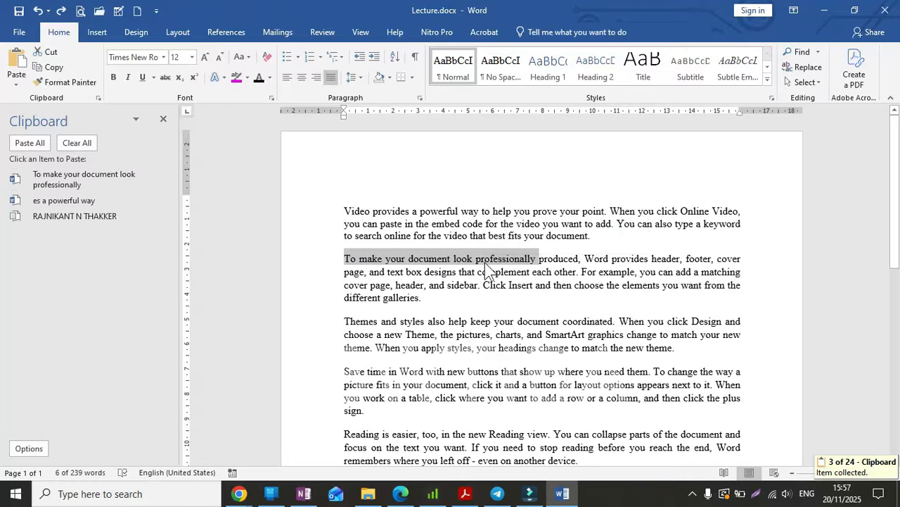
{"action": "left_click_drag", "start_coordinate": [344, 297], "coordinate": [436, 304]}
{"action": "key", "text": "ctrl+c"}
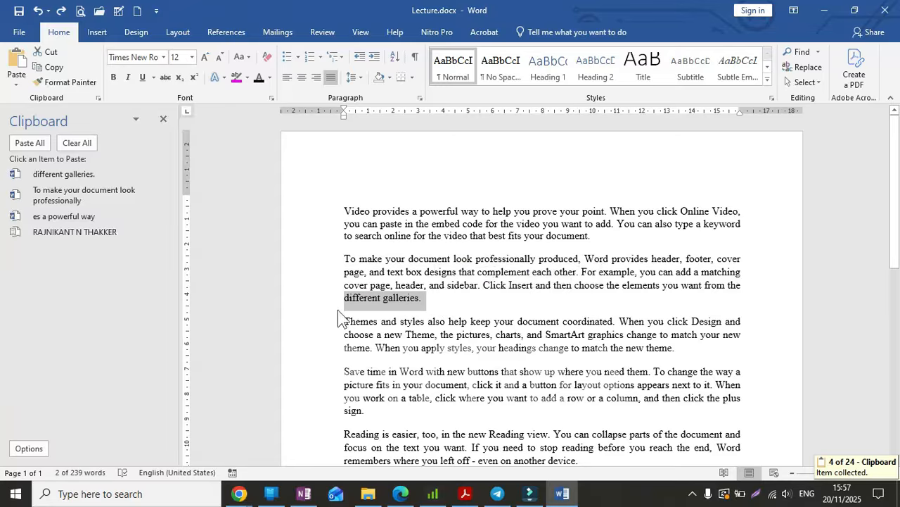
Hide the Office Clipboard and paste a copy of the first paragraph two lines below the original
{"action": "left_click", "coordinate": [166, 119]}
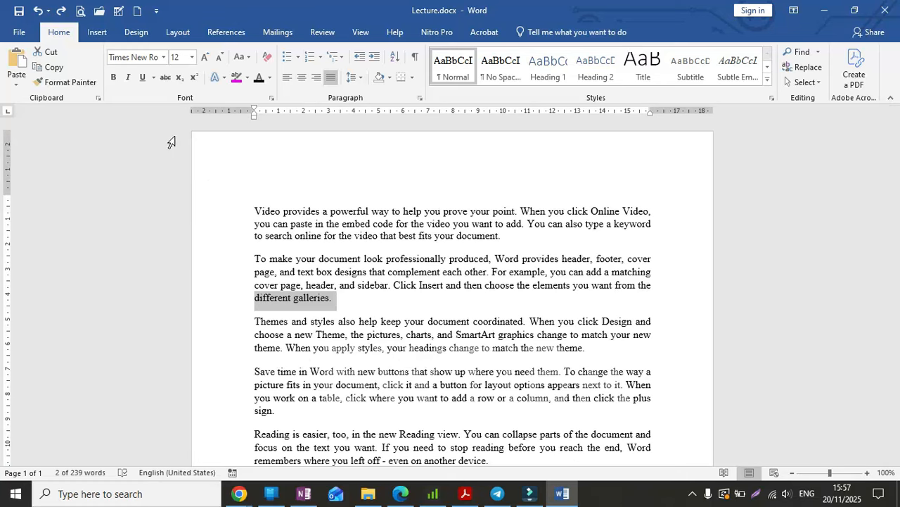
{"action": "left_click_drag", "start_coordinate": [254, 211], "coordinate": [506, 239]}
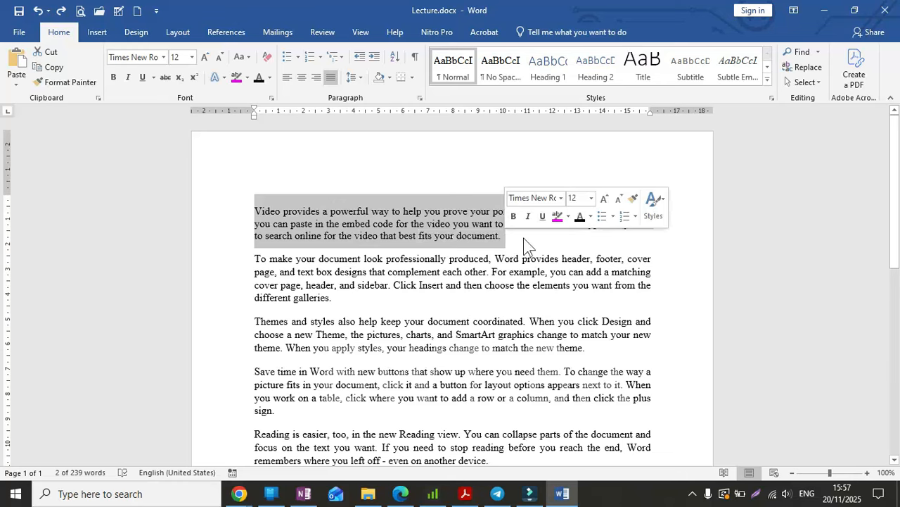
{"action": "key", "text": "ctrl+c"}
{"action": "left_click", "coordinate": [560, 238]}
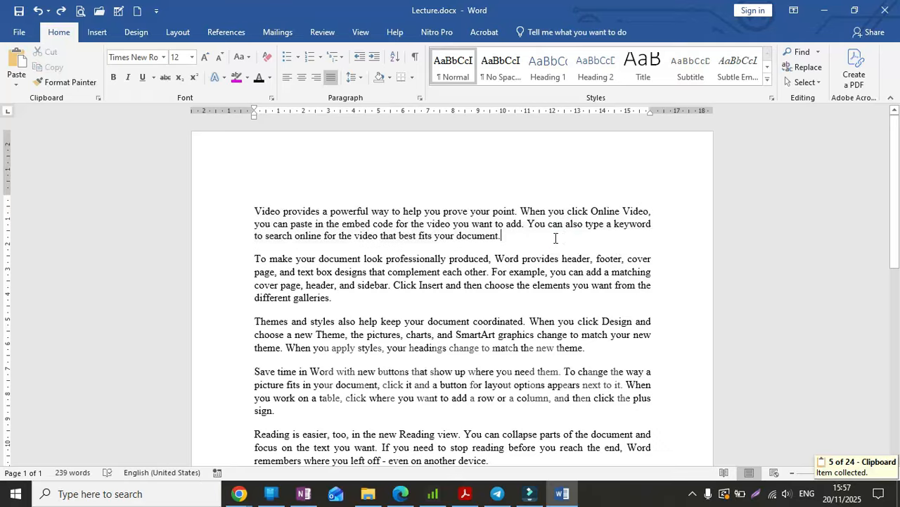
{"action": "key", "text": "Return"}
{"action": "key", "text": "Return"}
{"action": "key", "text": "ctrl+v"}
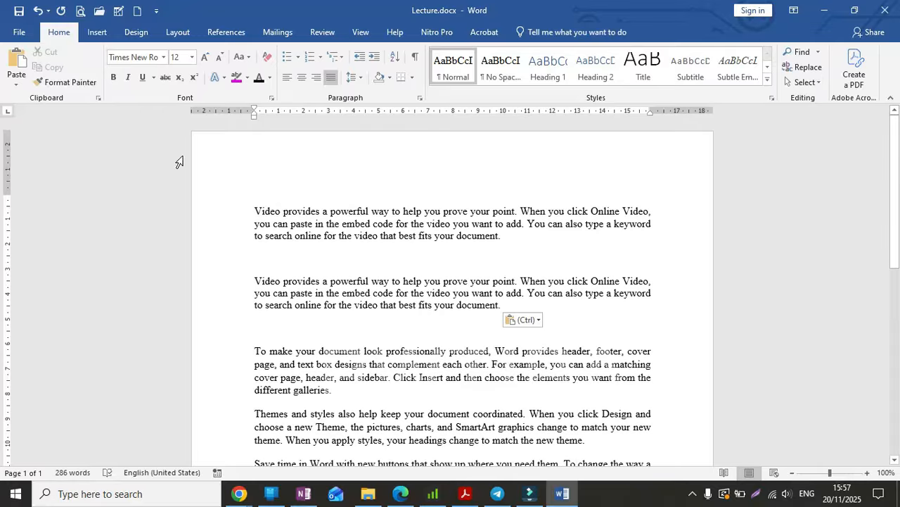
Change the font of the first paragraph to Algerian
{"action": "left_click", "coordinate": [165, 57]}
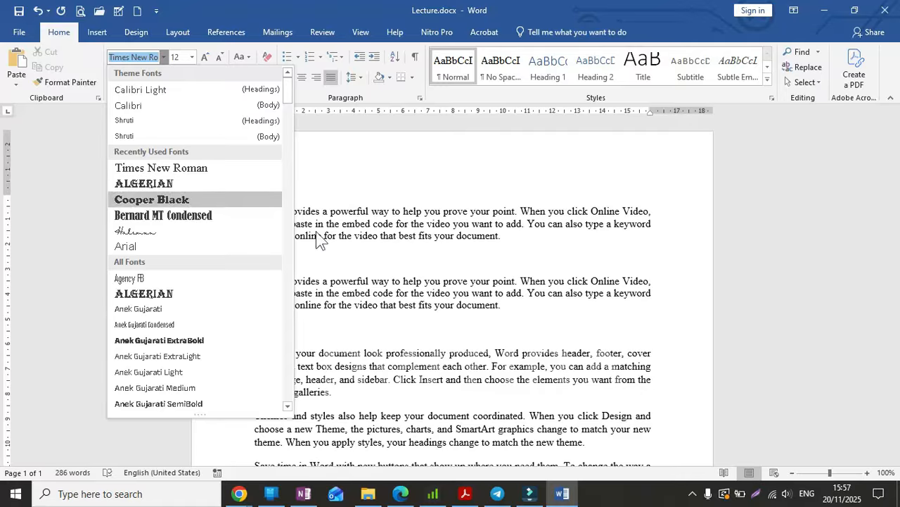
{"action": "left_click", "coordinate": [293, 225]}
{"action": "left_click_drag", "start_coordinate": [255, 209], "coordinate": [512, 247]}
{"action": "left_click", "coordinate": [163, 57]}
{"action": "left_click", "coordinate": [163, 176]}
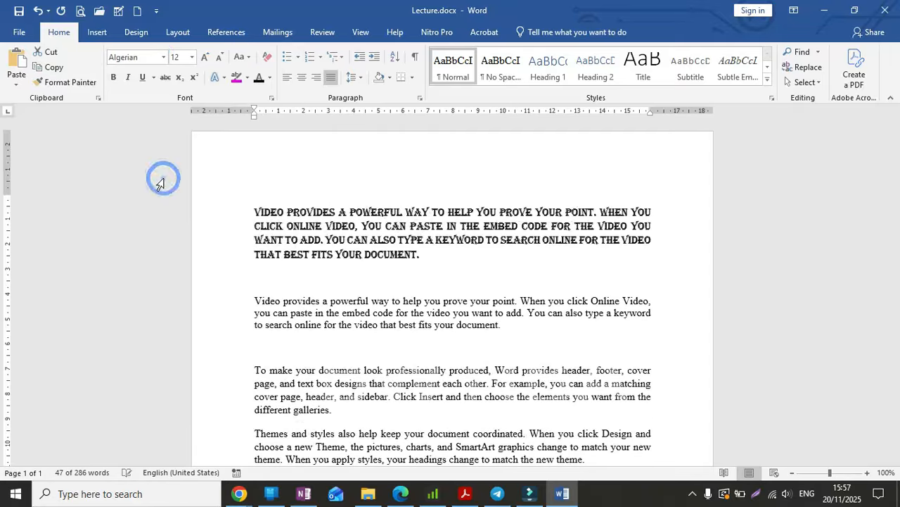
Copy the formatting of "powerful" in the first paragraph onto "a powerful way to help you prove your point" in the pasted copy with Format Painter
{"action": "left_click", "coordinate": [391, 242]}
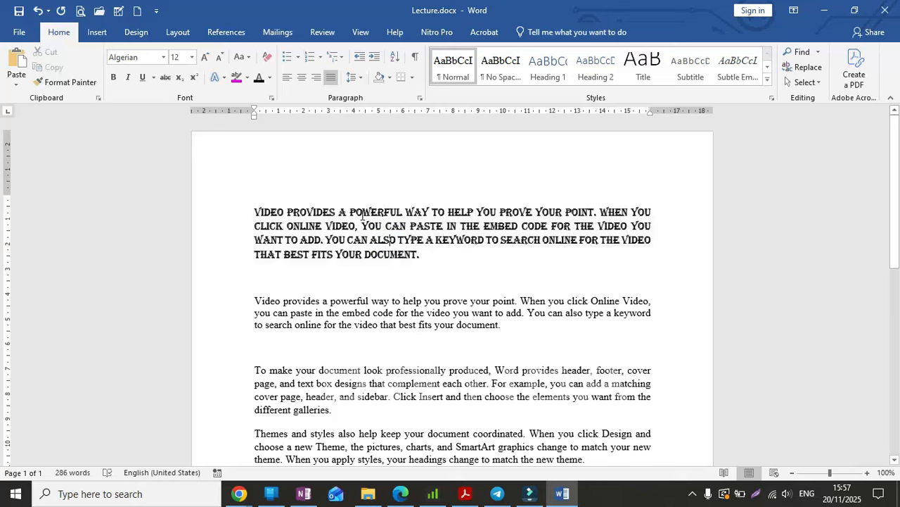
{"action": "left_click_drag", "start_coordinate": [354, 211], "coordinate": [403, 213]}
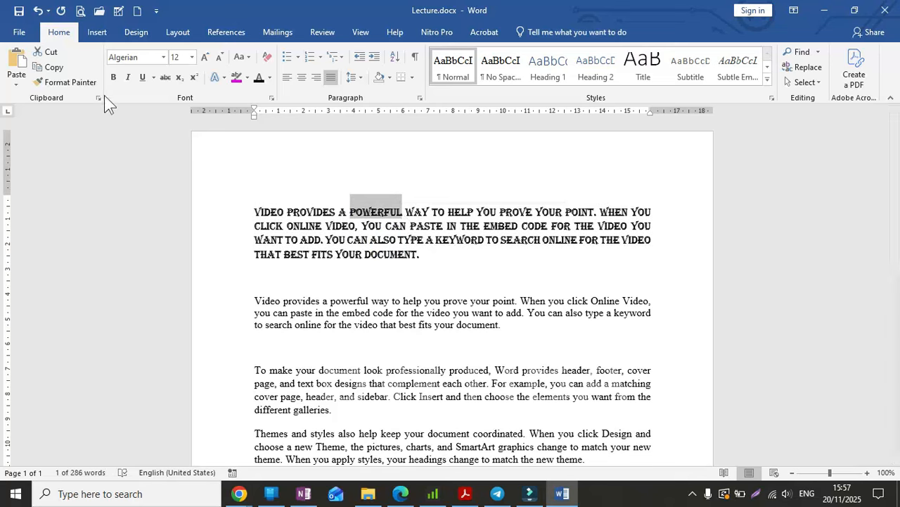
{"action": "left_click", "coordinate": [68, 82]}
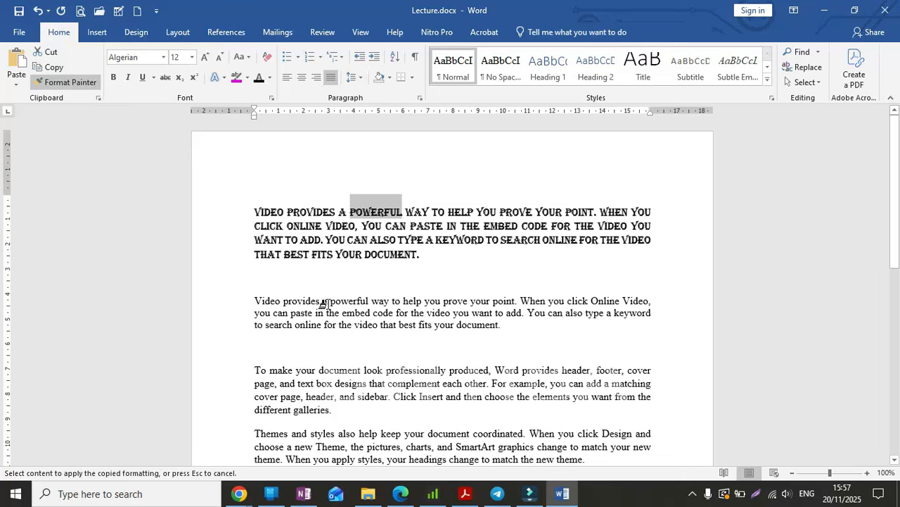
{"action": "left_click_drag", "start_coordinate": [323, 301], "coordinate": [518, 302]}
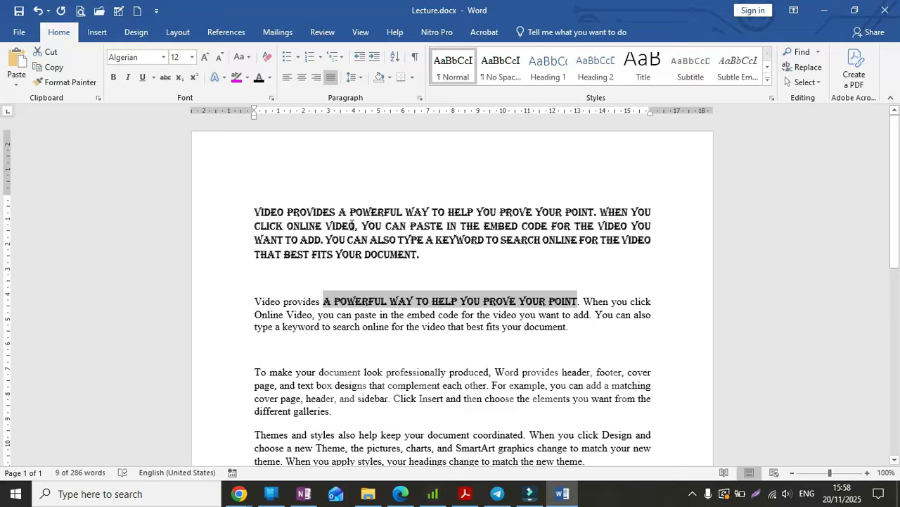
Use Format Painter to apply the formatting of "Video provides" in the first paragraph to "To make your document look professionally produced"
{"action": "left_click_drag", "start_coordinate": [255, 211], "coordinate": [338, 211]}
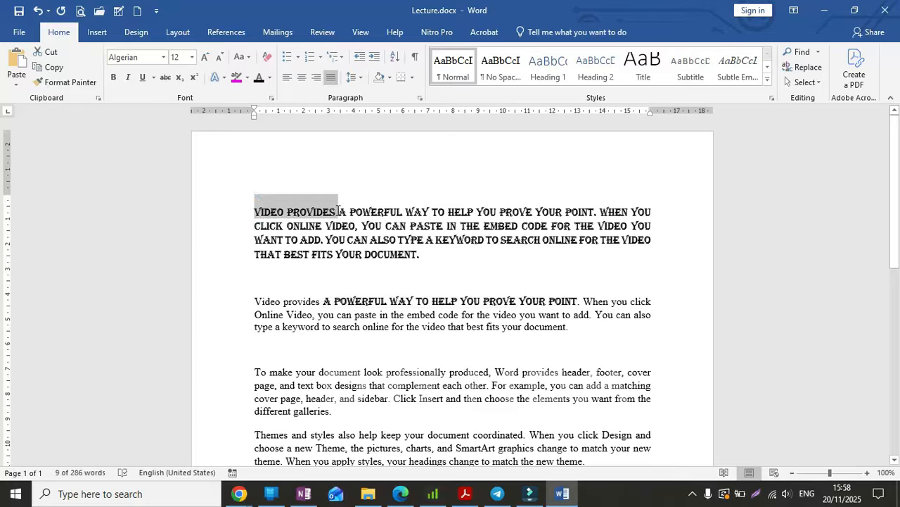
{"action": "left_click", "coordinate": [68, 82]}
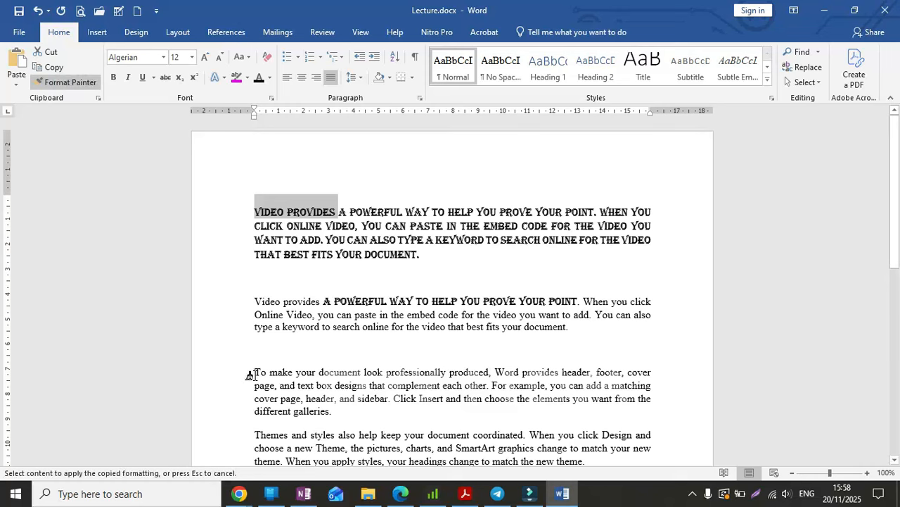
{"action": "mouse_move", "coordinate": [253, 372]}
{"action": "left_mouse_down"}
{"action": "mouse_move", "coordinate": [458, 372]}
{"action": "mouse_move", "coordinate": [476, 383]}
{"action": "mouse_move", "coordinate": [484, 371]}
{"action": "left_mouse_up"}
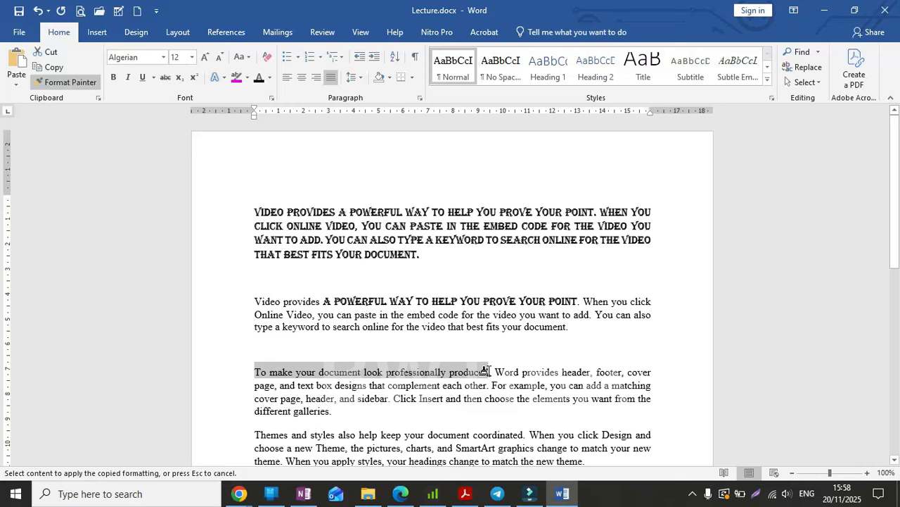
{"action": "left_click_drag", "start_coordinate": [486, 370], "coordinate": [486, 371]}
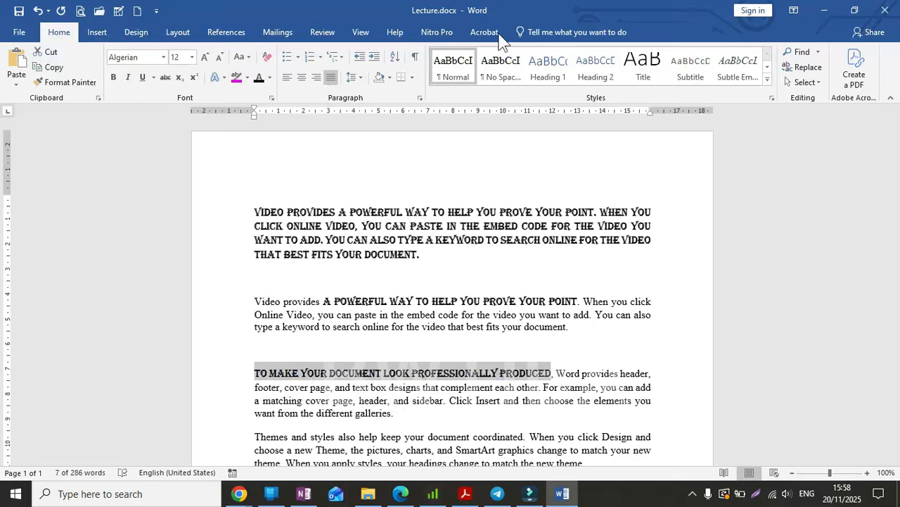
{"action": "left_click", "coordinate": [335, 301]}
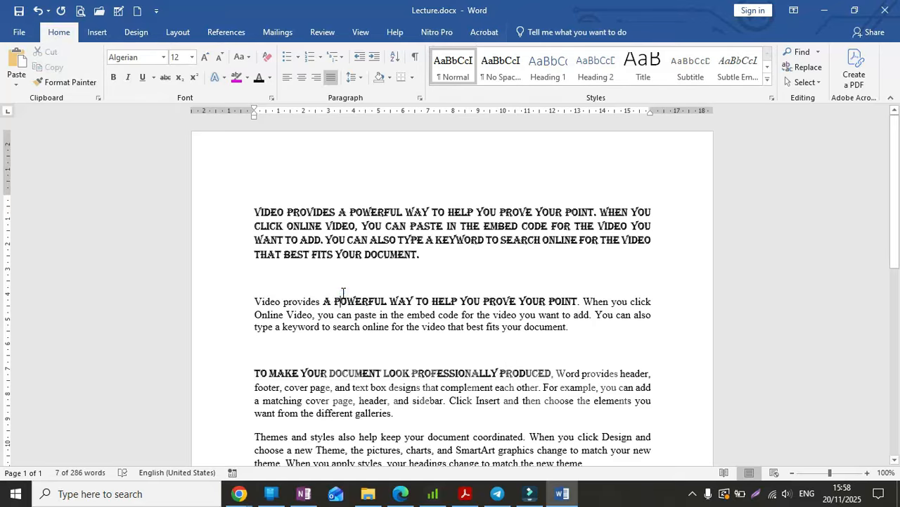
Open Word Options, view the Display settings and bring up the ribbon customization settings
{"action": "left_click", "coordinate": [19, 33]}
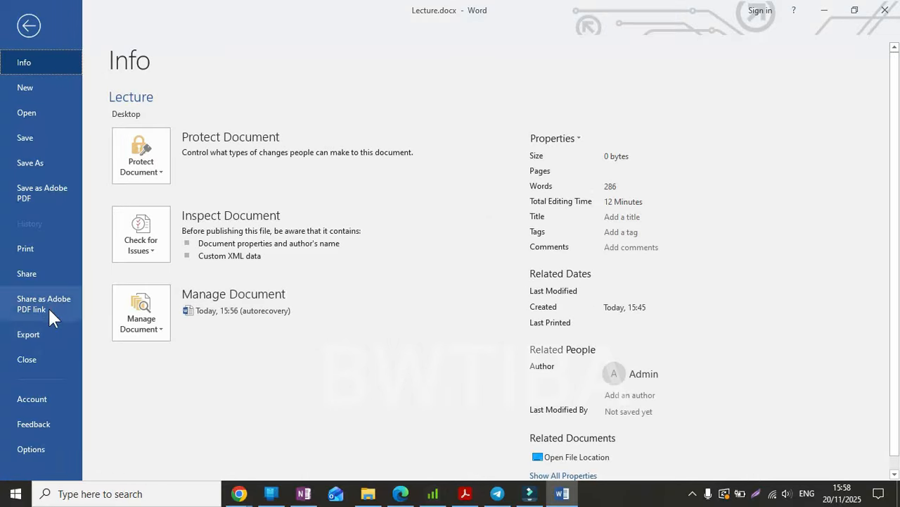
{"action": "left_click", "coordinate": [37, 438]}
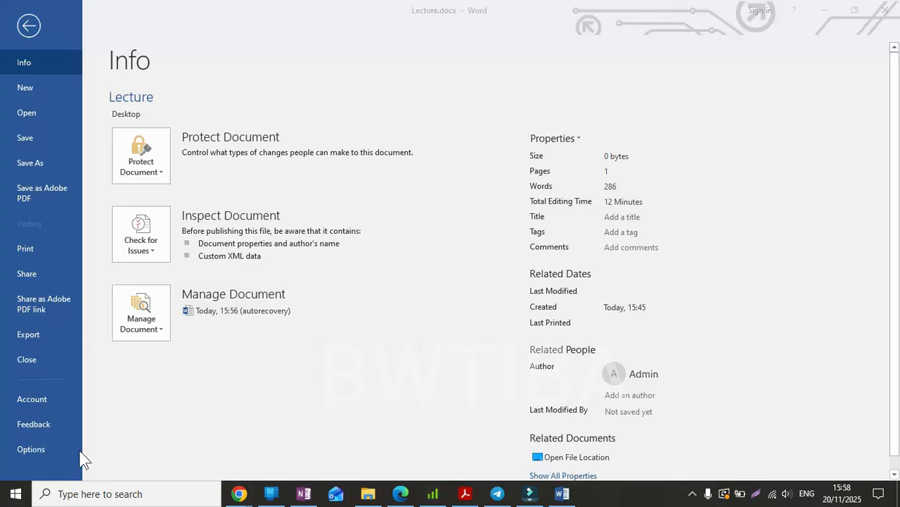
{"action": "left_click", "coordinate": [34, 449]}
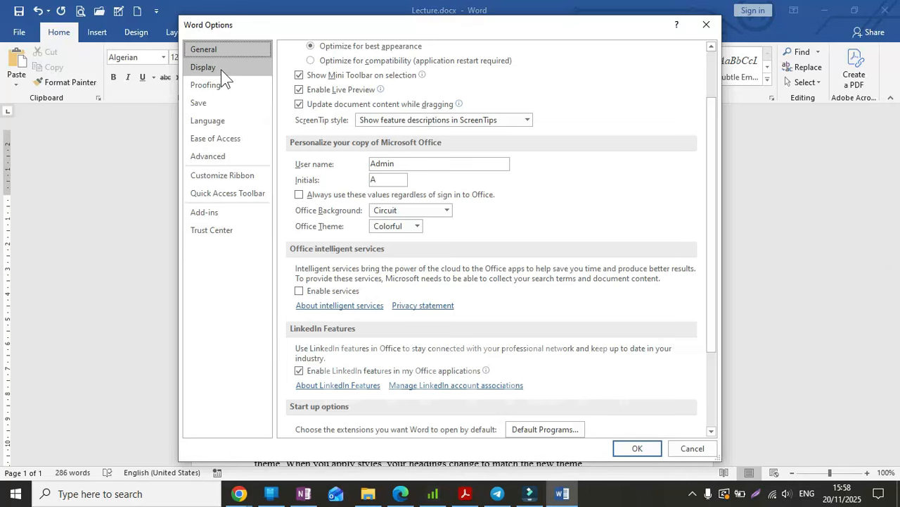
{"action": "left_click", "coordinate": [221, 70]}
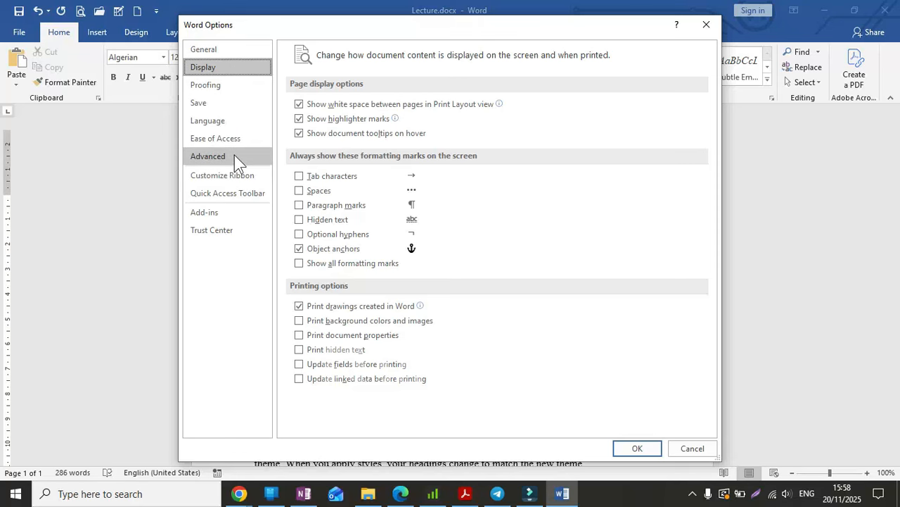
{"action": "left_click", "coordinate": [238, 179]}
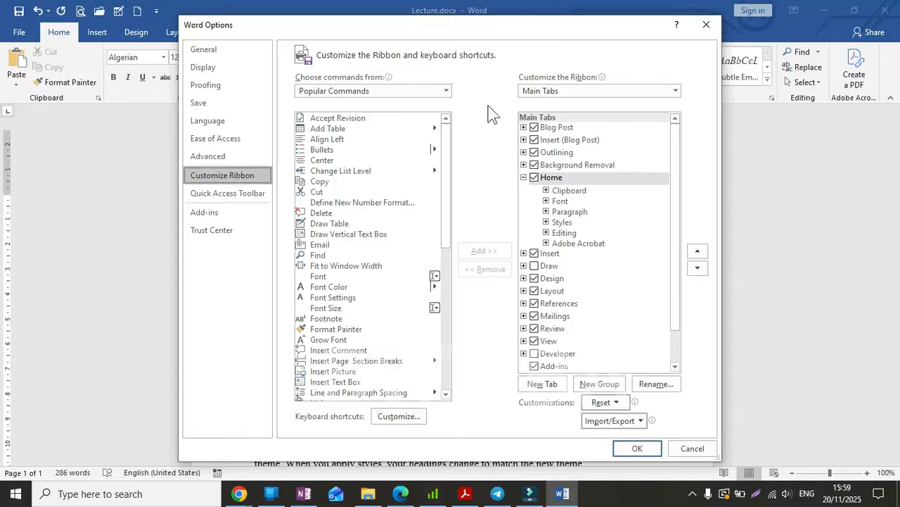
Examine the main tabs available for the ribbon, collapse the Home entry and switch the Draw tab on and off again
{"action": "left_click", "coordinate": [566, 91]}
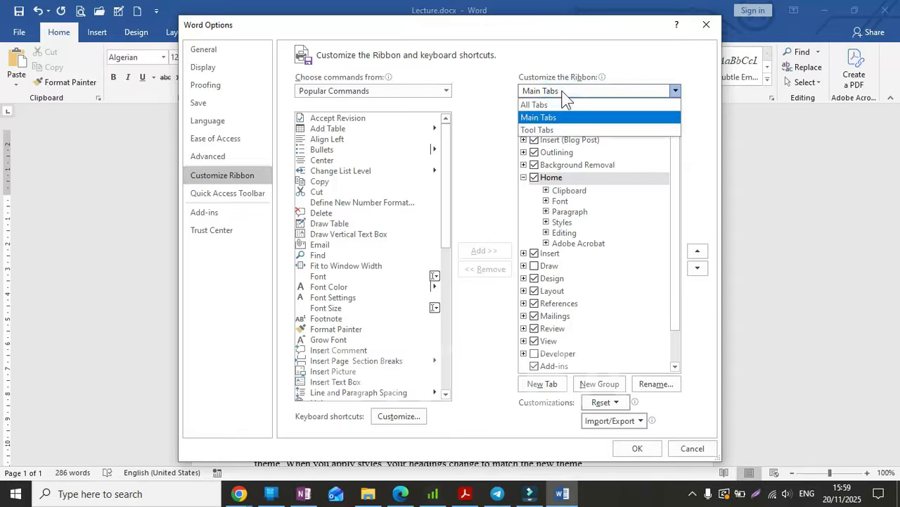
{"action": "left_click", "coordinate": [564, 91]}
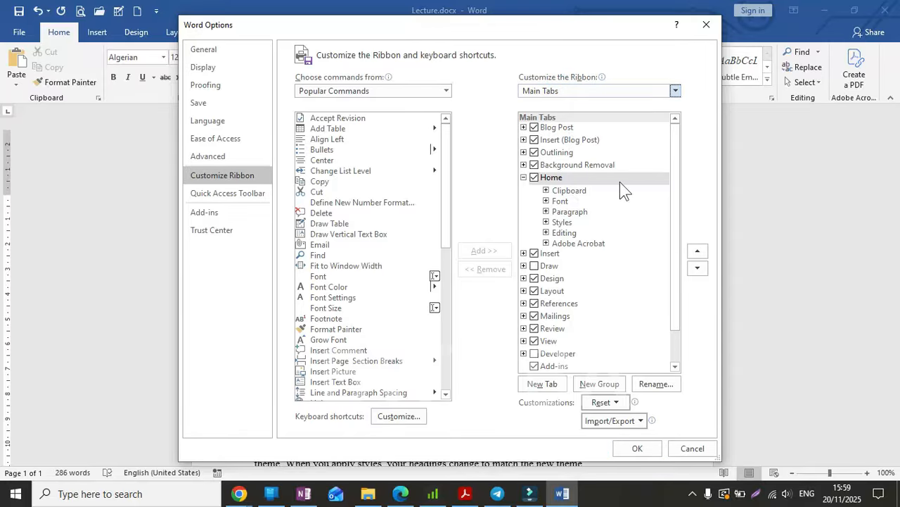
{"action": "left_click_drag", "start_coordinate": [681, 160], "coordinate": [681, 244]}
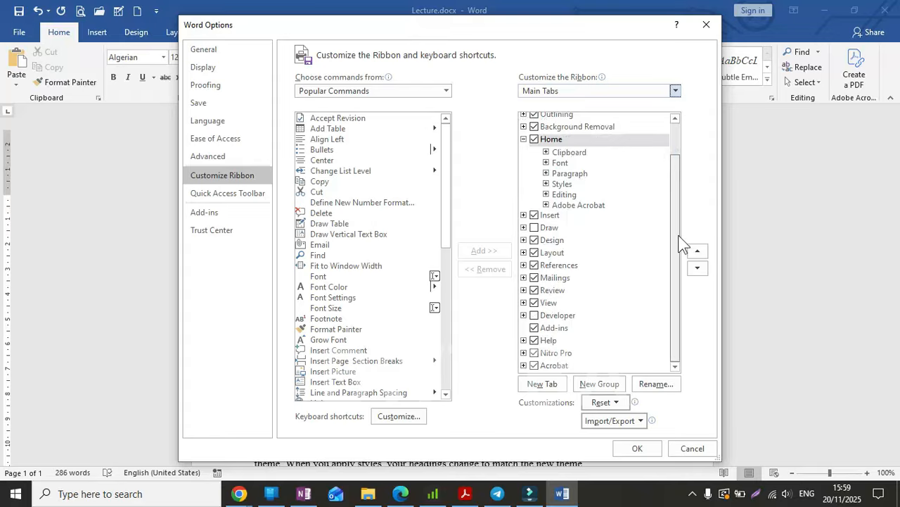
{"action": "left_click", "coordinate": [523, 139]}
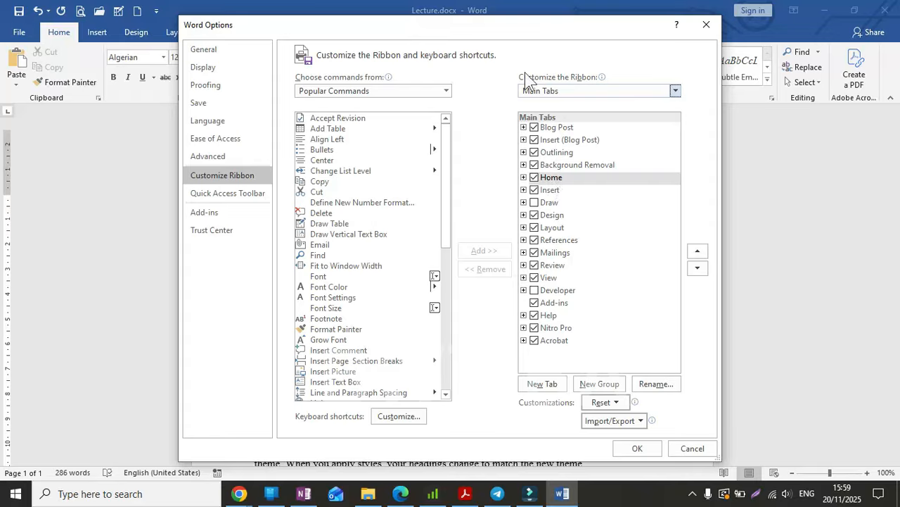
{"action": "left_click_drag", "start_coordinate": [514, 30], "coordinate": [514, 60]}
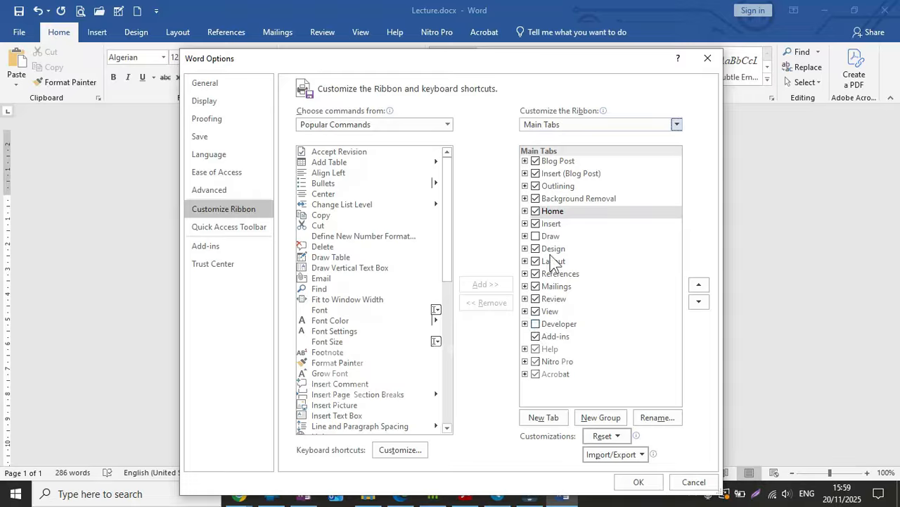
{"action": "left_click", "coordinate": [536, 237]}
{"action": "left_click", "coordinate": [535, 236]}
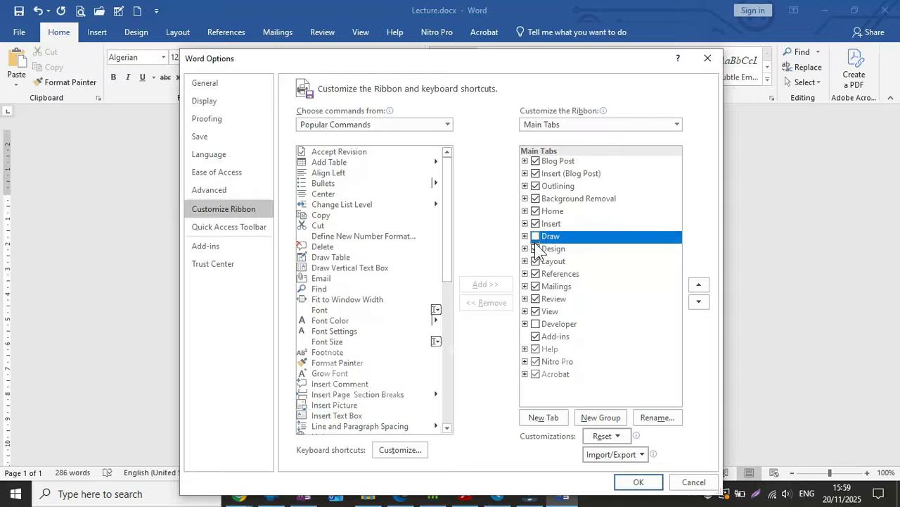
Add a new custom ribbon tab after Draw, rename it with a person's first name and apply the customization
{"action": "left_click", "coordinate": [546, 417]}
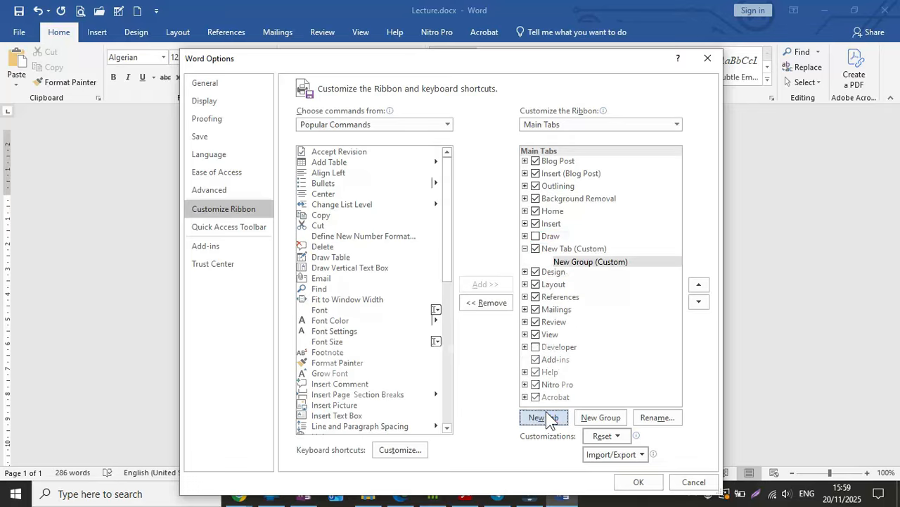
{"action": "left_click", "coordinate": [563, 250]}
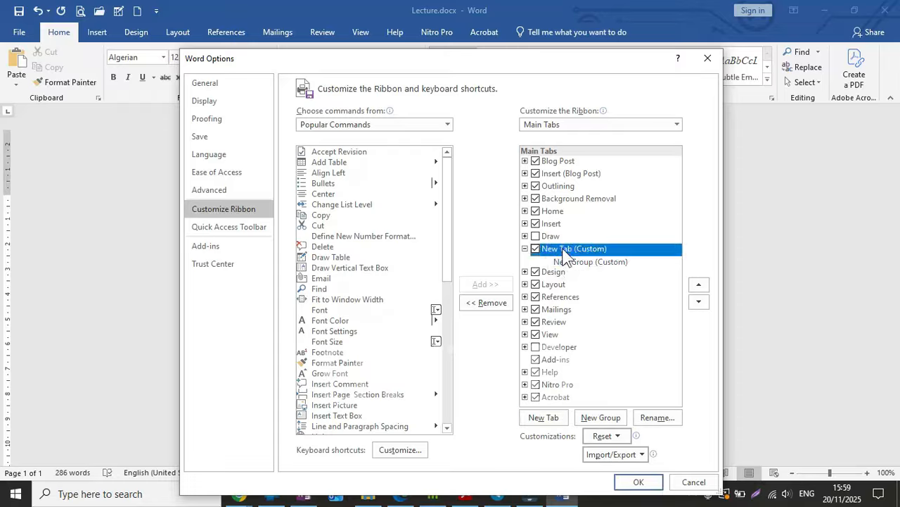
{"action": "right_click", "coordinate": [564, 250]}
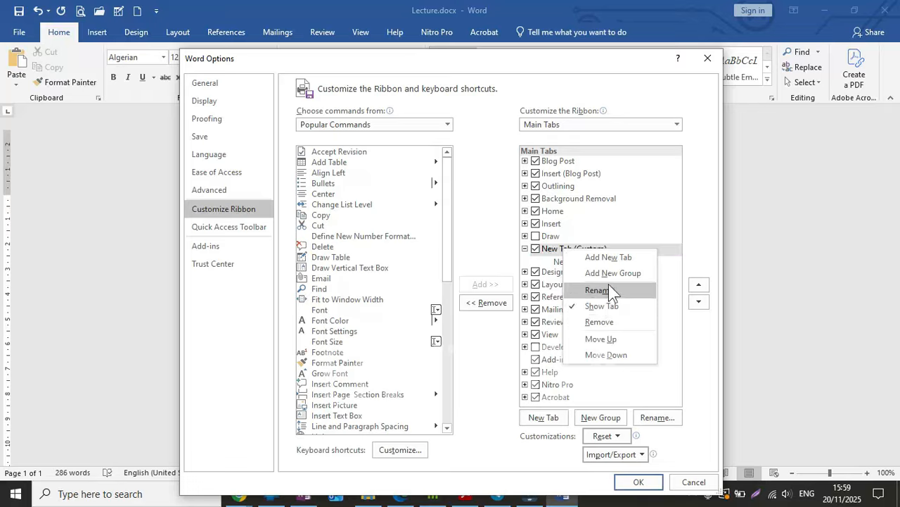
{"action": "left_click", "coordinate": [598, 290]}
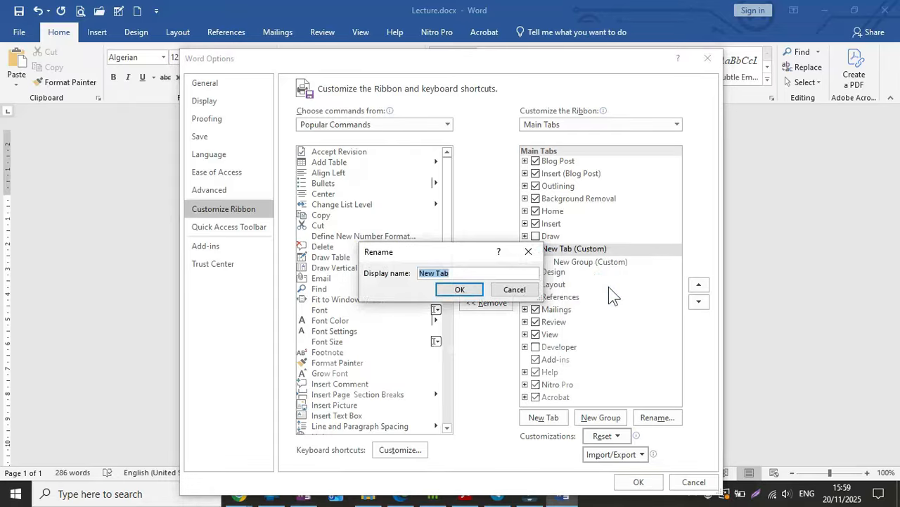
{"action": "type", "text": "B"}
{"action": "left_click", "coordinate": [461, 289]}
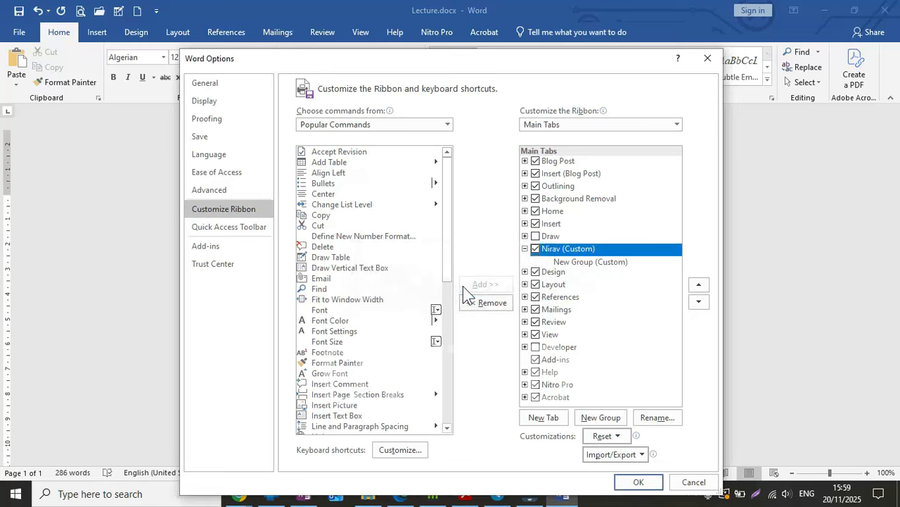
{"action": "left_click", "coordinate": [639, 484]}
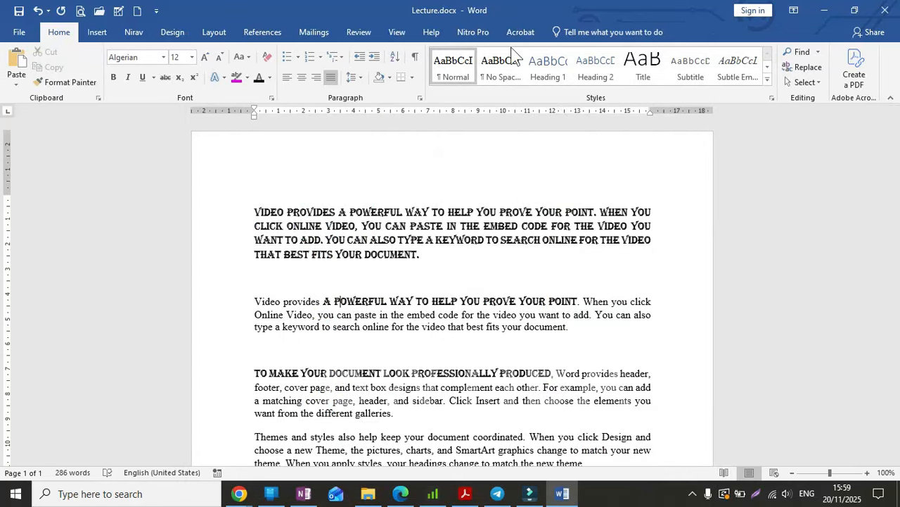
Open the ribbon customization settings from the empty custom tab, select its new group and look through the popular commands
{"action": "left_click", "coordinate": [134, 33]}
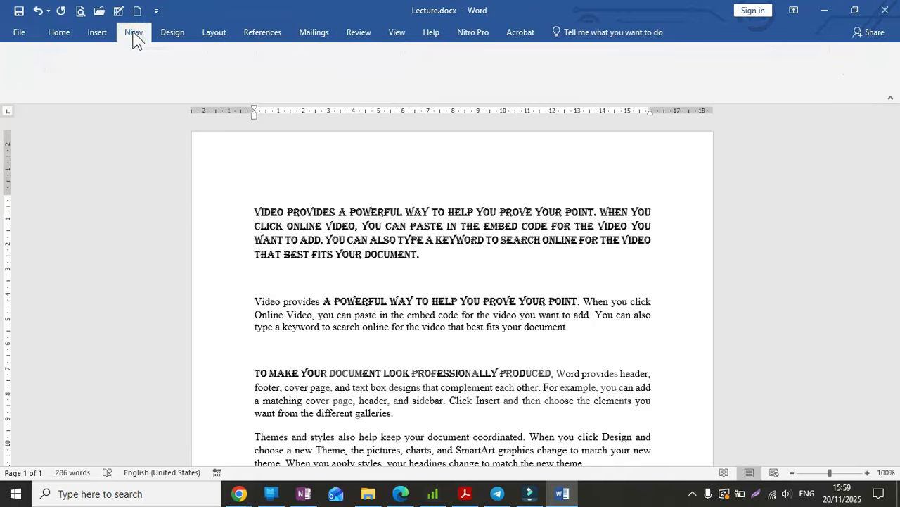
{"action": "right_click", "coordinate": [131, 73]}
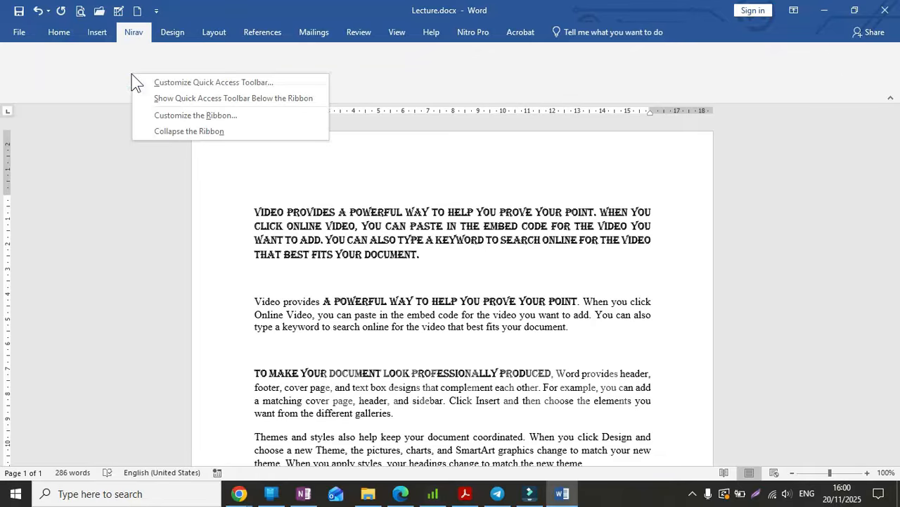
{"action": "left_click", "coordinate": [171, 115]}
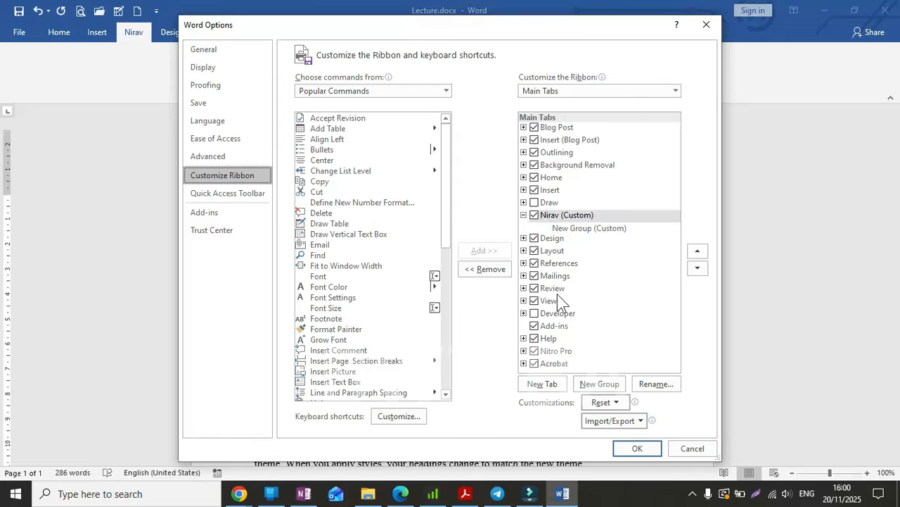
{"action": "left_click", "coordinate": [568, 229]}
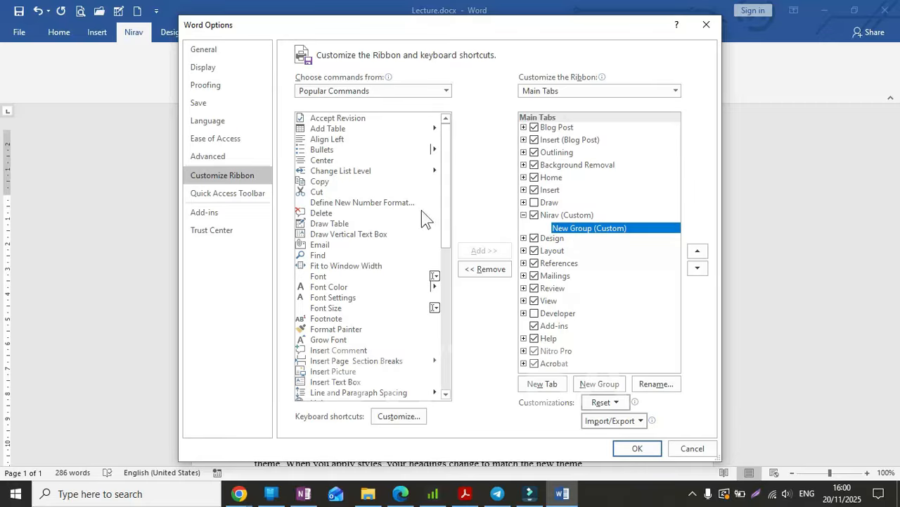
{"action": "left_click", "coordinate": [393, 93]}
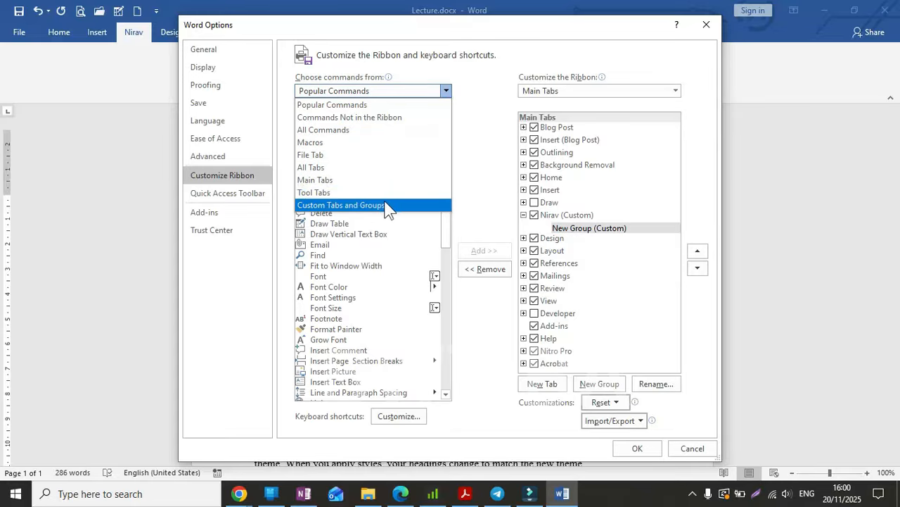
{"action": "left_click", "coordinate": [448, 233]}
{"action": "left_click", "coordinate": [446, 232]}
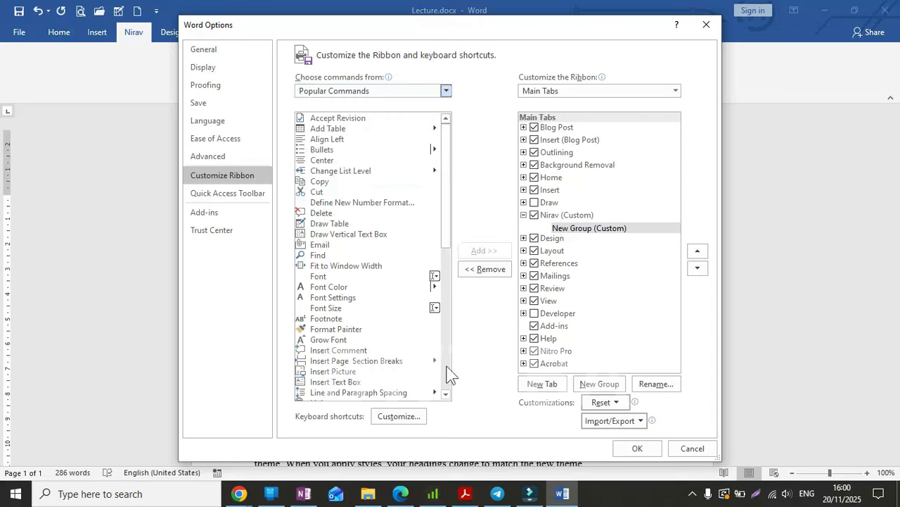
{"action": "left_click", "coordinate": [446, 393]}
{"action": "scroll", "coordinate": [422, 380], "scroll_direction": "up", "scroll_amount": 5}
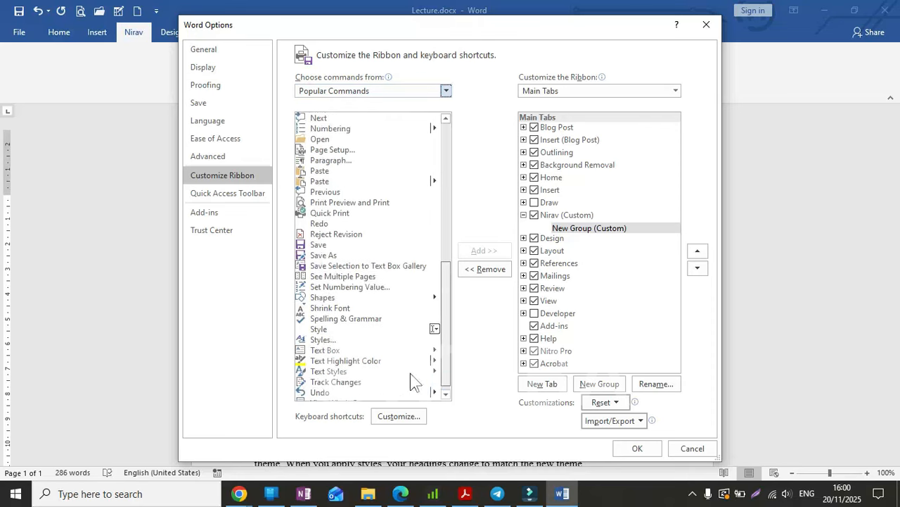
{"action": "scroll", "coordinate": [436, 345], "scroll_direction": "down", "scroll_amount": 2}
{"action": "scroll", "coordinate": [442, 364], "scroll_direction": "down", "scroll_amount": 2}
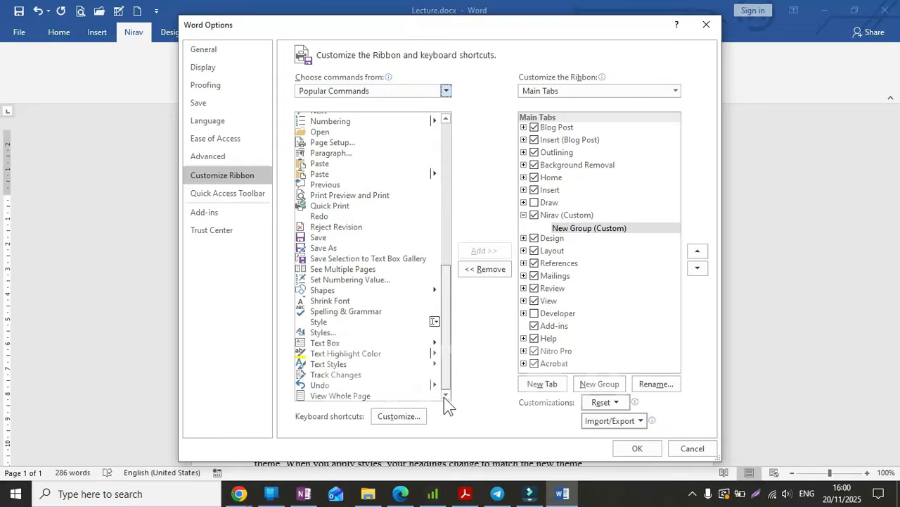
Add the Save As command to the custom tab's new group, apply it, and try the command without saving
{"action": "left_click", "coordinate": [334, 248]}
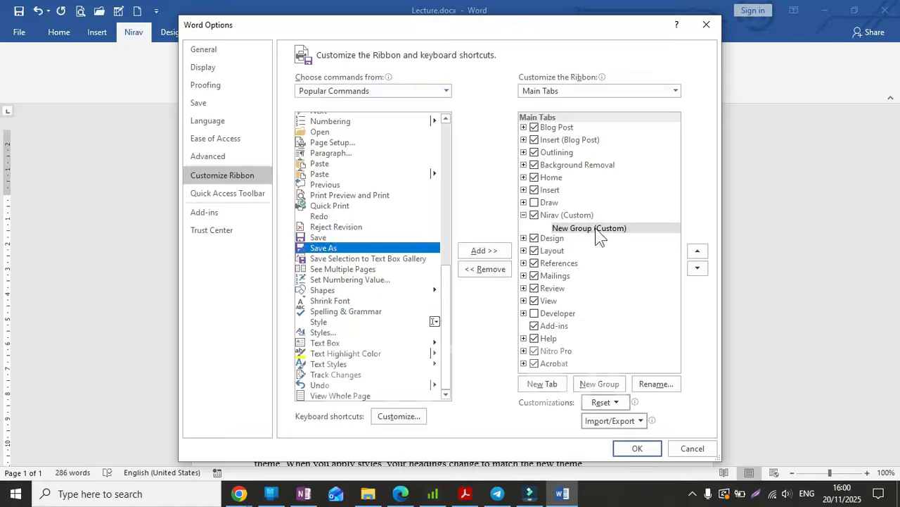
{"action": "left_click", "coordinate": [487, 251]}
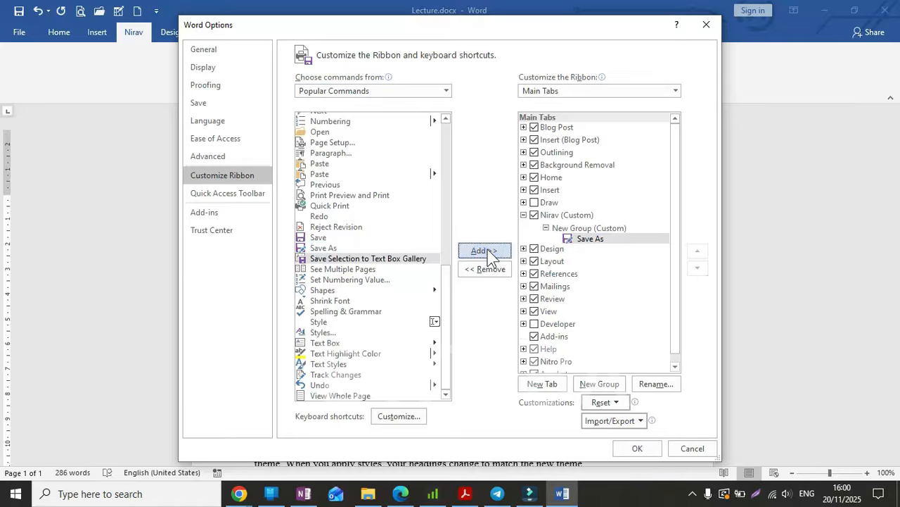
{"action": "left_click", "coordinate": [640, 450]}
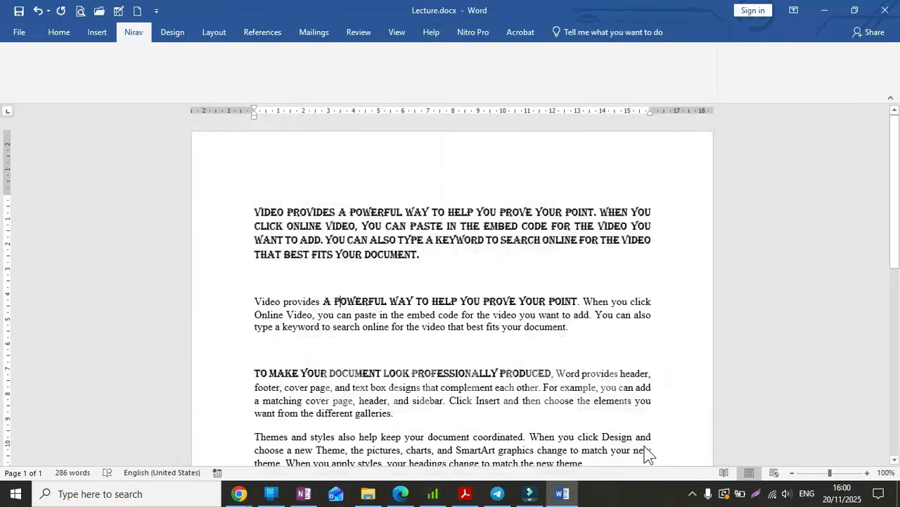
{"action": "left_click", "coordinate": [13, 70]}
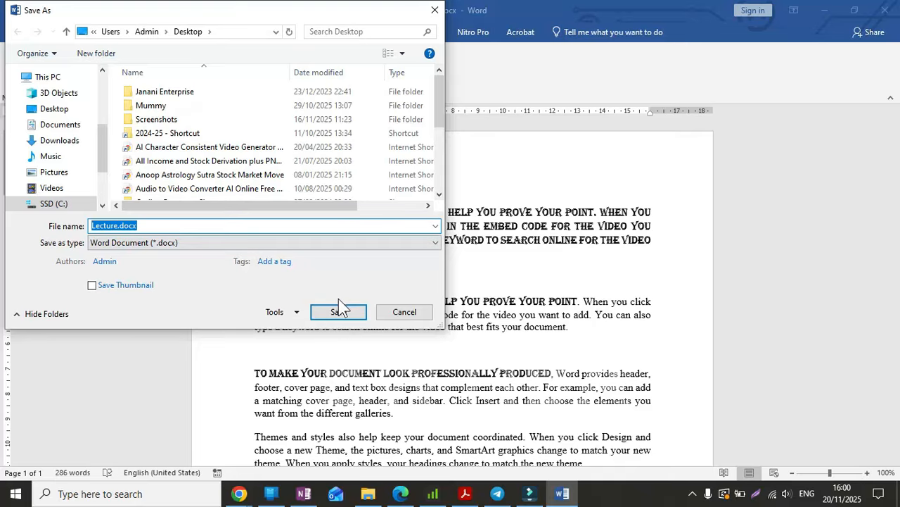
{"action": "left_click", "coordinate": [387, 316]}
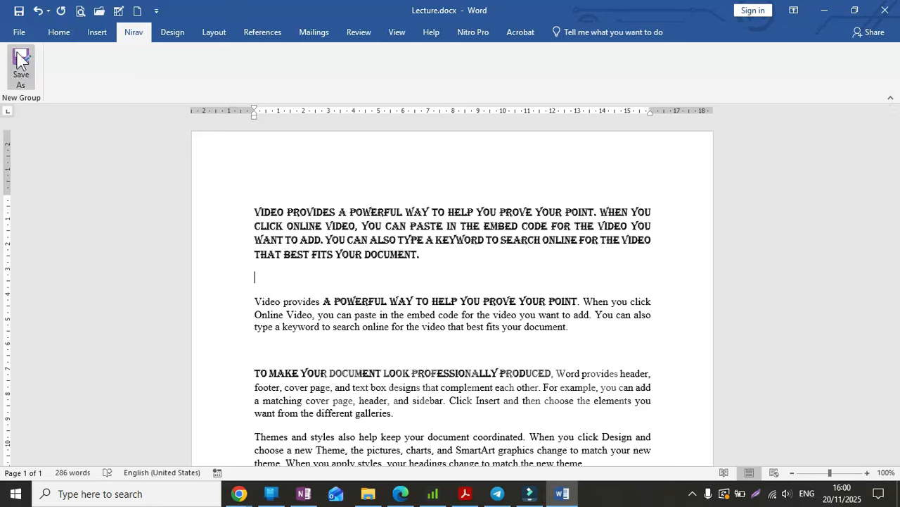
Remove the custom tab from the ribbon through the ribbon customization settings, apply the change and return to the Home commands
{"action": "right_click", "coordinate": [133, 81]}
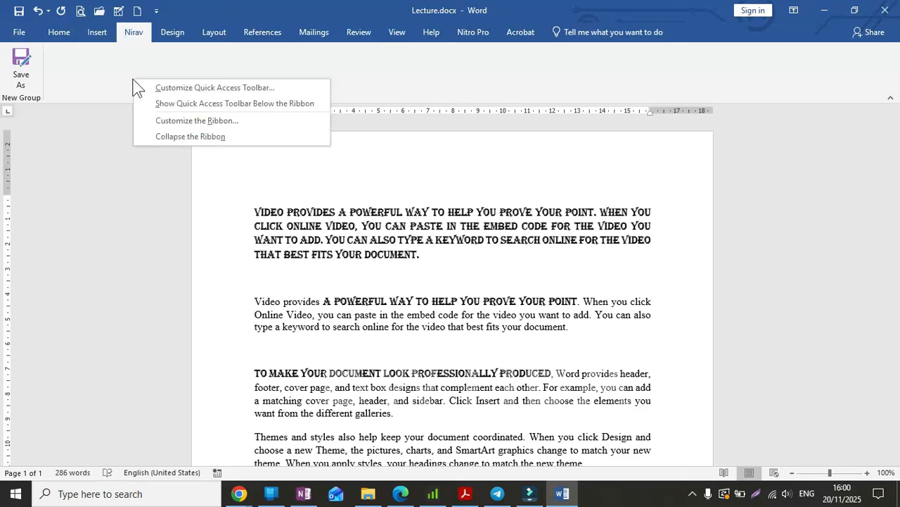
{"action": "left_click", "coordinate": [180, 121]}
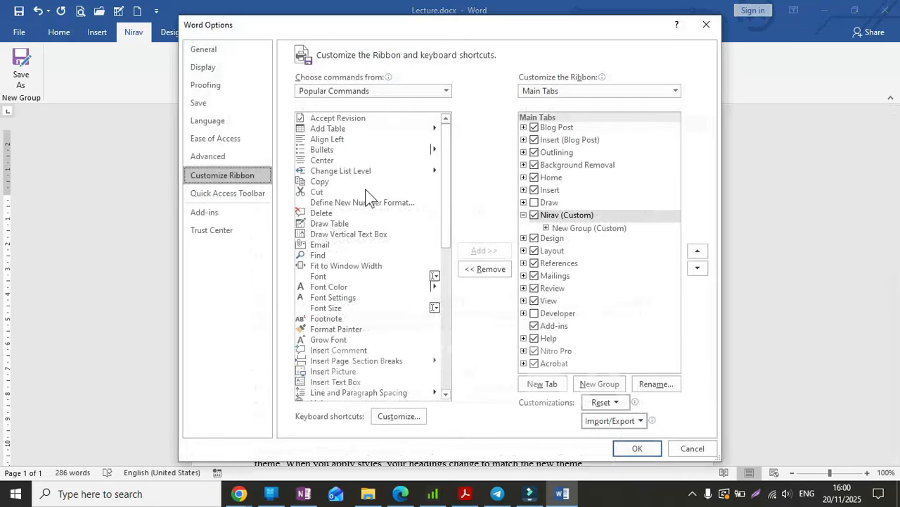
{"action": "right_click", "coordinate": [567, 215]}
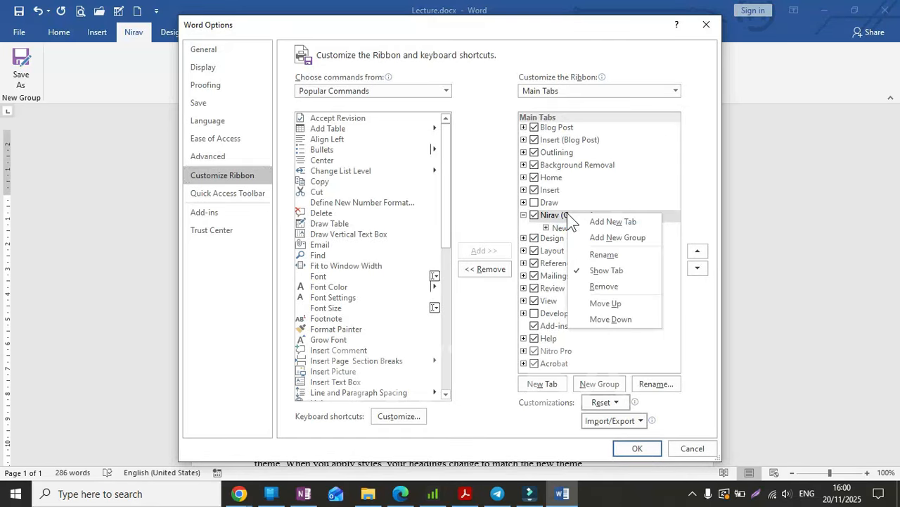
{"action": "left_click", "coordinate": [603, 287]}
{"action": "left_click", "coordinate": [629, 444]}
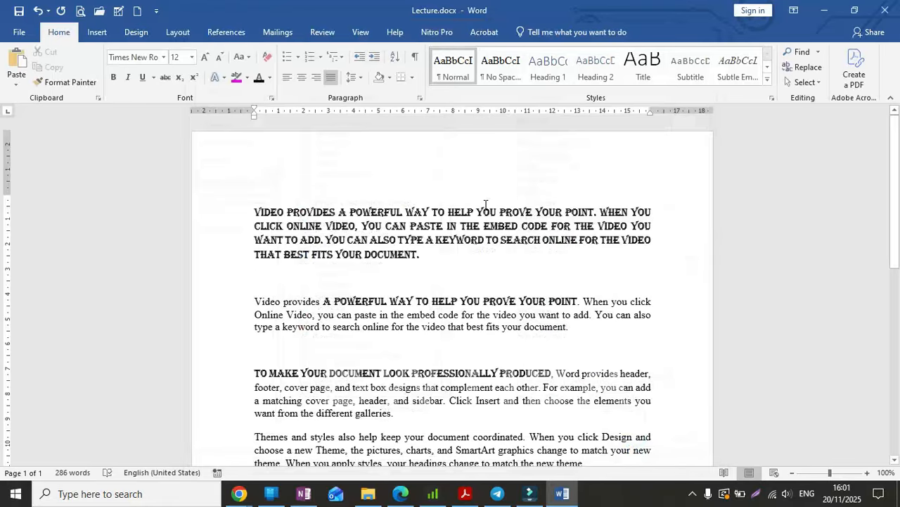
{"action": "left_click", "coordinate": [130, 34]}
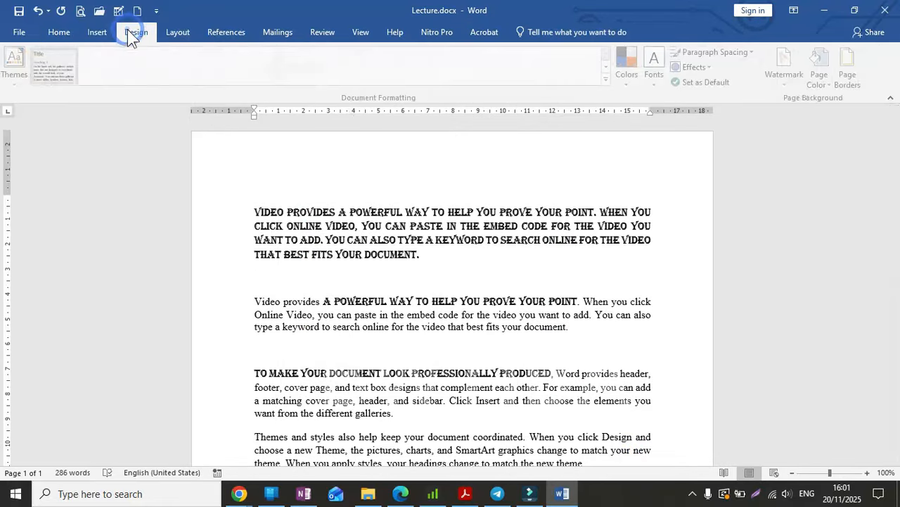
{"action": "left_click", "coordinate": [60, 34]}
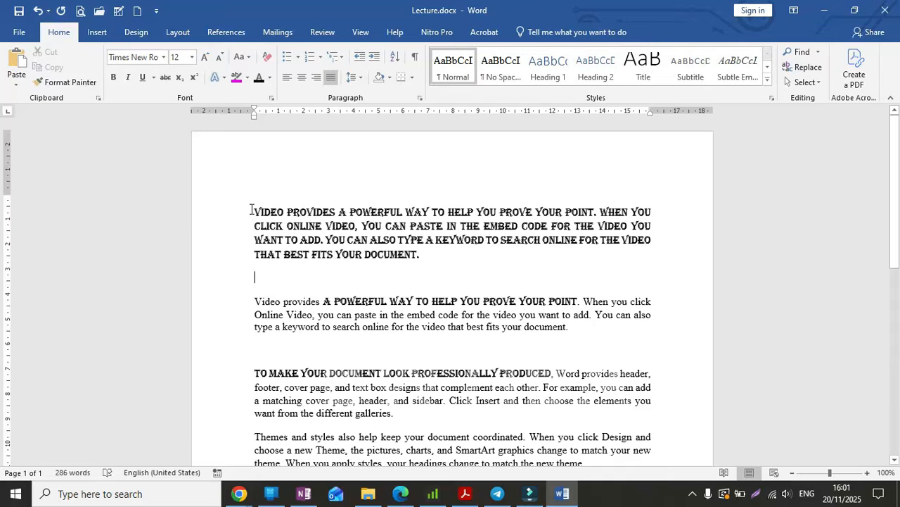
Select a word and the whole second paragraph starting "Video provides" to examine how the Mini Toolbar appears on selection
{"action": "triple_click", "coordinate": [251, 209]}
{"action": "double_click", "coordinate": [336, 315]}
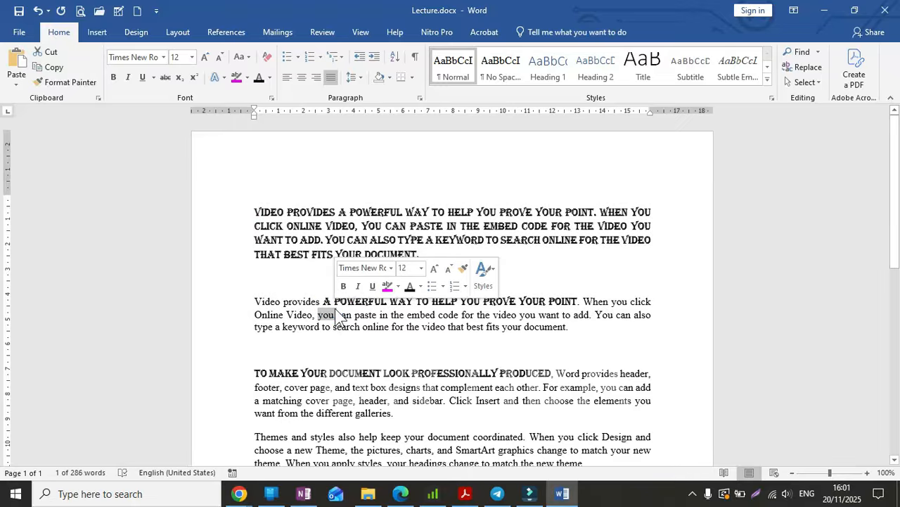
{"action": "left_click", "coordinate": [296, 254]}
{"action": "left_click", "coordinate": [259, 288]}
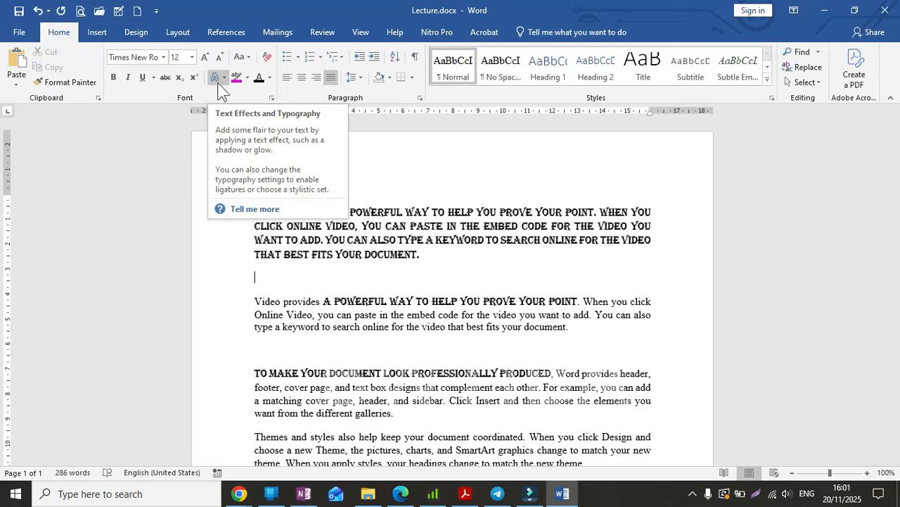
{"action": "left_click_drag", "start_coordinate": [257, 301], "coordinate": [575, 327]}
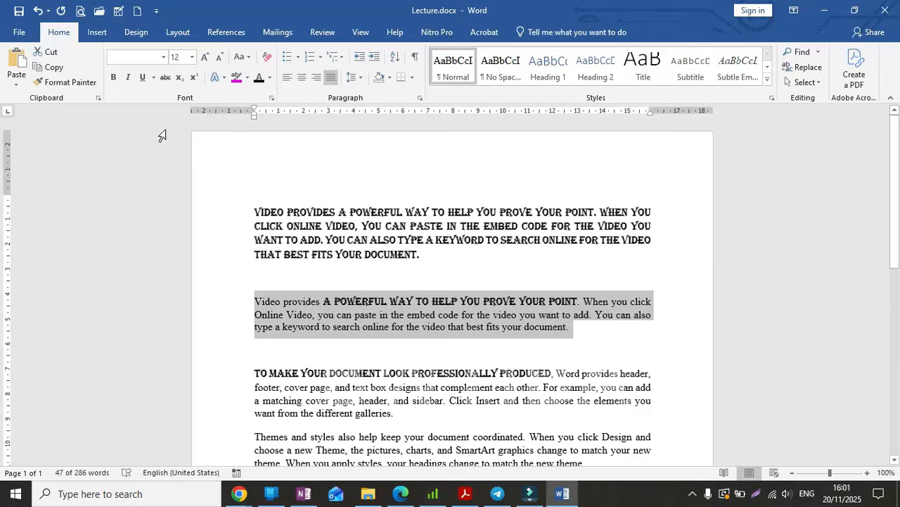
Turn off Show Mini Toolbar on selection in the General options and select the first paragraph to check the effect
{"action": "left_click", "coordinate": [29, 36]}
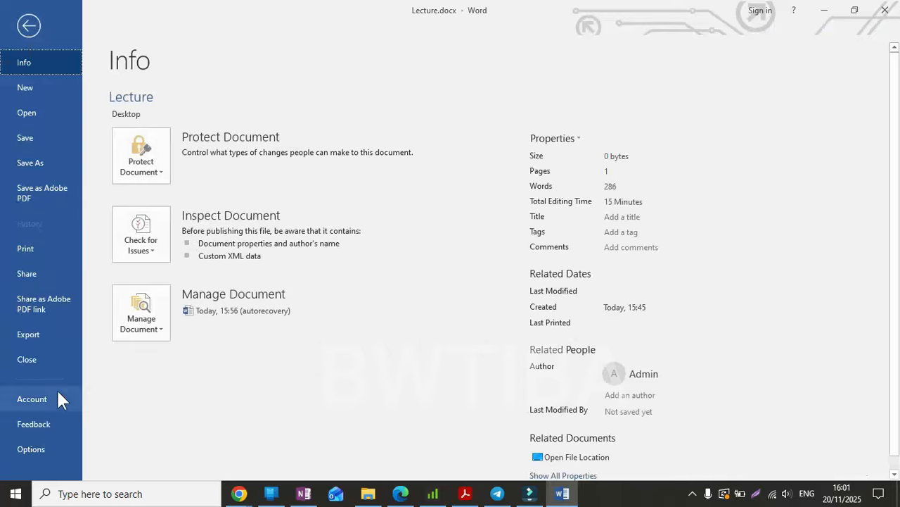
{"action": "left_click", "coordinate": [26, 444]}
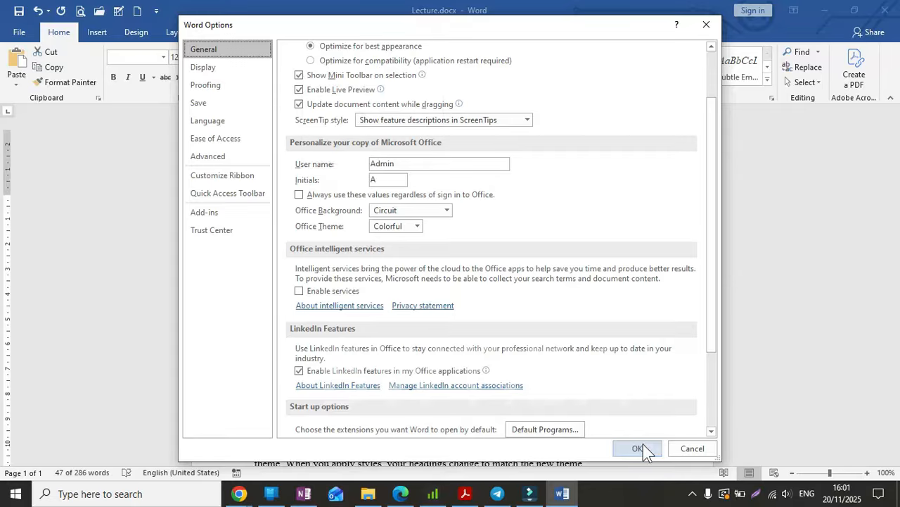
{"action": "left_click", "coordinate": [299, 75]}
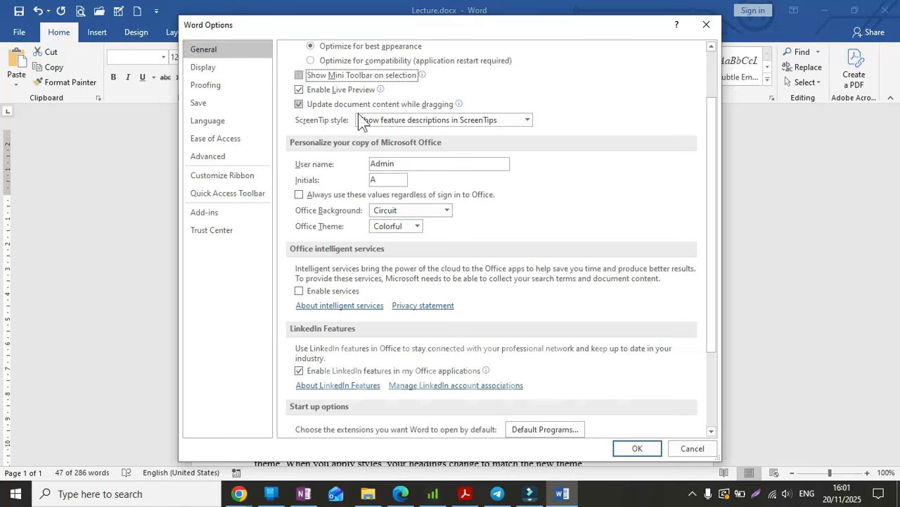
{"action": "left_click", "coordinate": [636, 449]}
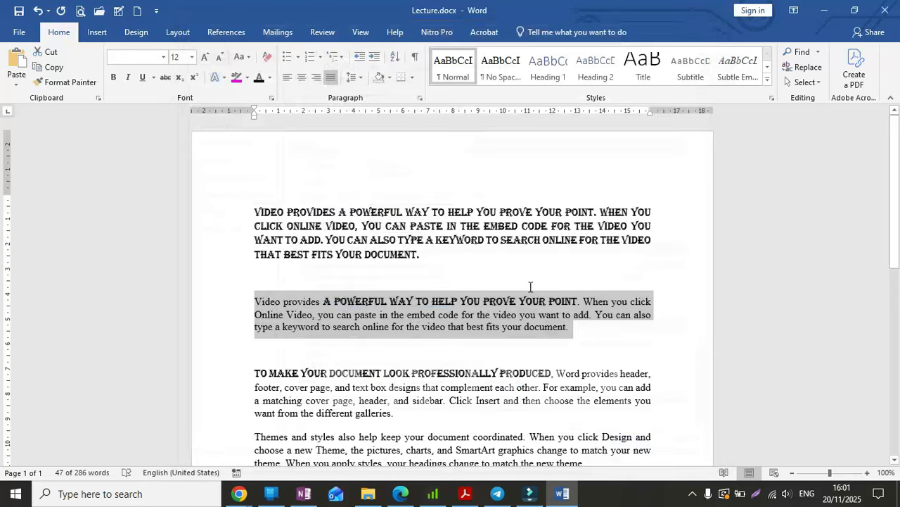
{"action": "left_click", "coordinate": [324, 285]}
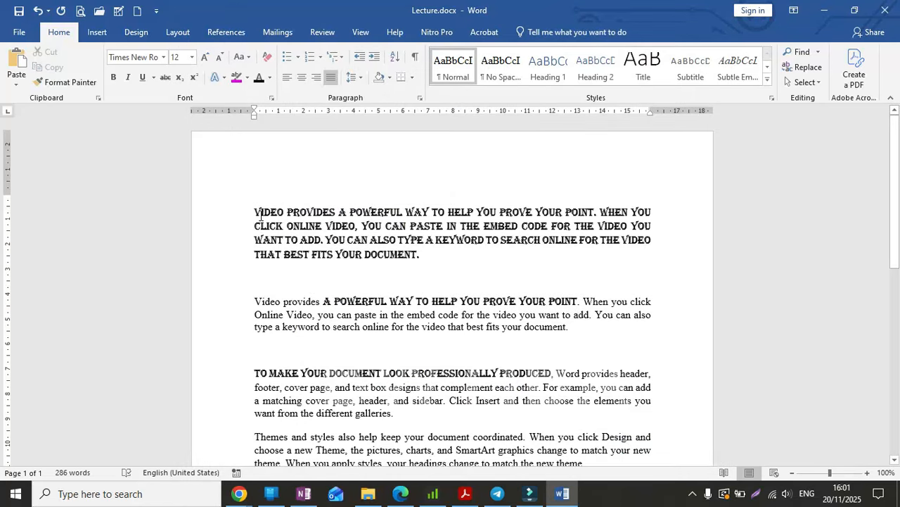
{"action": "left_click_drag", "start_coordinate": [251, 210], "coordinate": [446, 267]}
Turn Show Mini Toolbar on selection back on in the General options and select the first paragraph to check it
{"action": "left_click", "coordinate": [20, 32]}
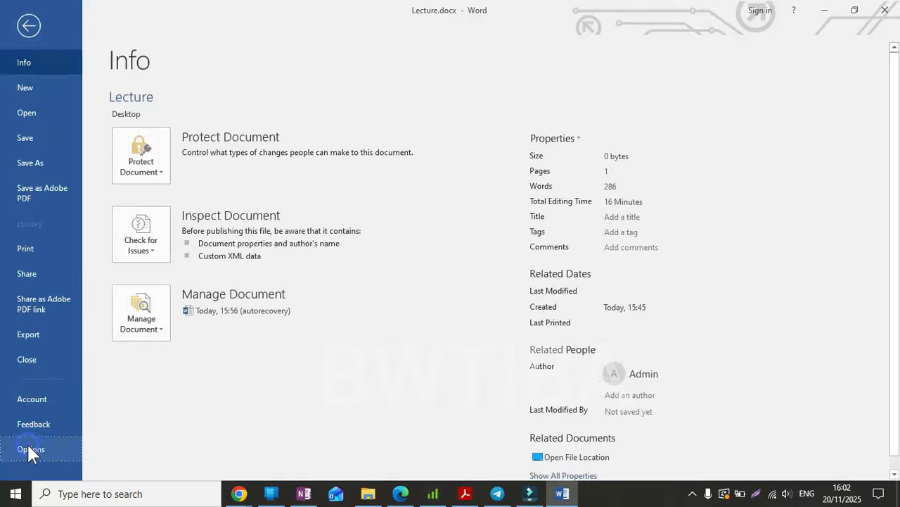
{"action": "left_click", "coordinate": [28, 444]}
{"action": "left_click", "coordinate": [300, 74]}
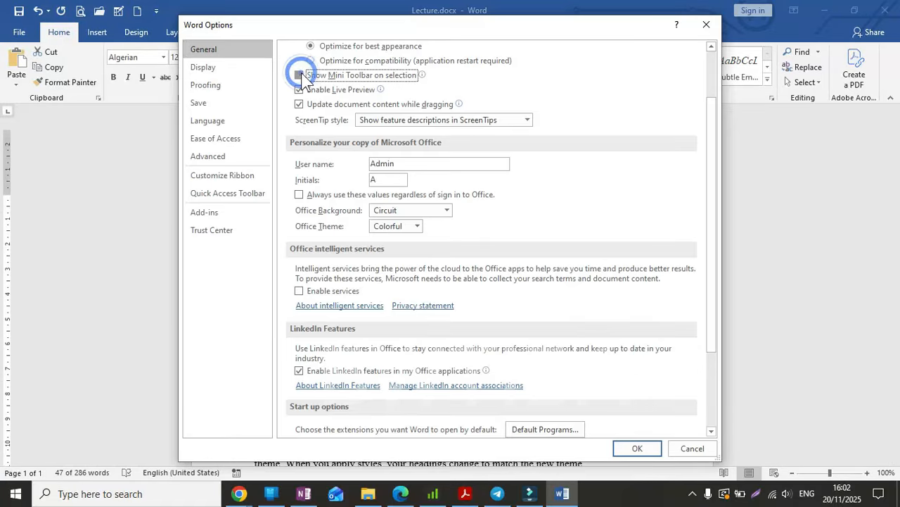
{"action": "left_click", "coordinate": [637, 449]}
{"action": "left_click", "coordinate": [469, 282]}
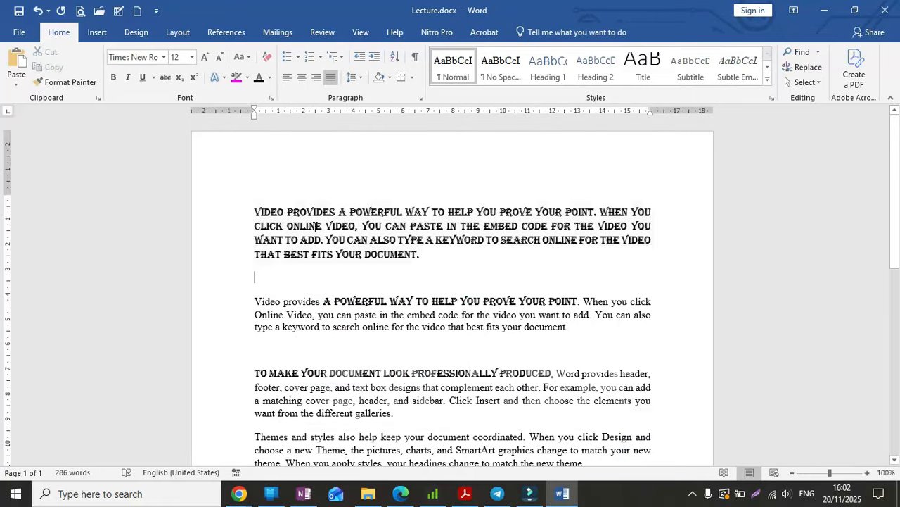
{"action": "left_click_drag", "start_coordinate": [251, 210], "coordinate": [427, 261]}
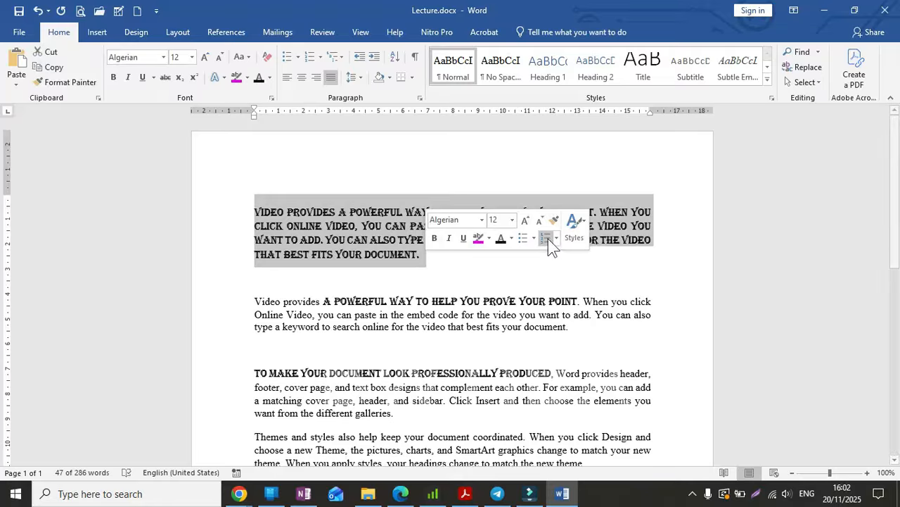
Apply the No Spacing style to the blank line below the first paragraph
{"action": "left_click", "coordinate": [529, 270]}
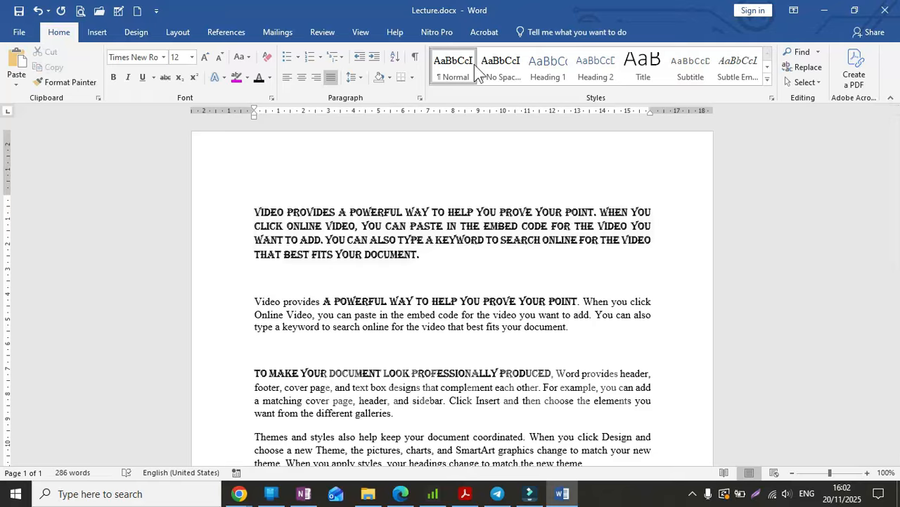
{"action": "left_click", "coordinate": [453, 64]}
{"action": "left_click", "coordinate": [497, 68]}
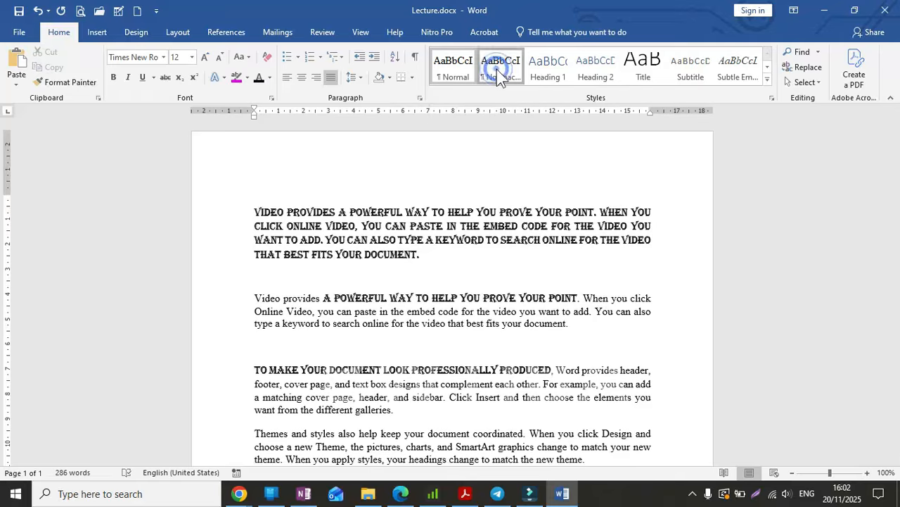
Apply the Normal style to the entire document text
{"action": "left_click", "coordinate": [285, 267]}
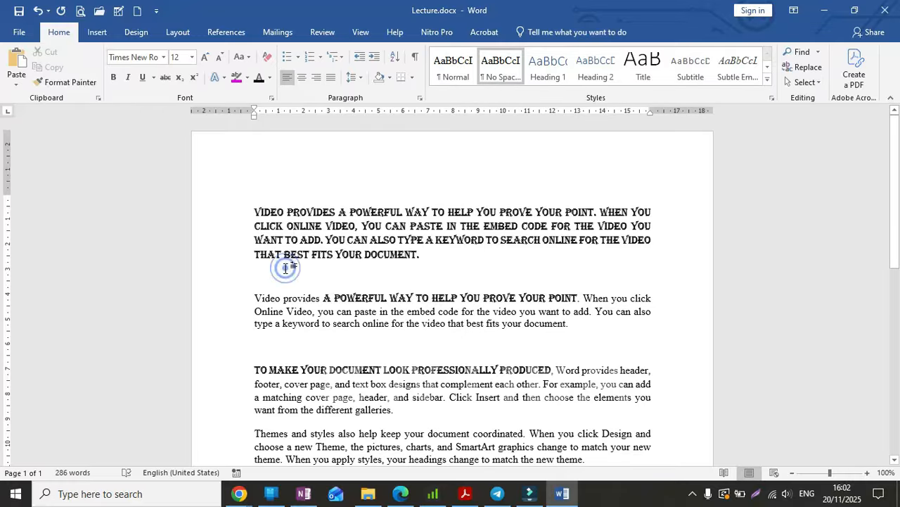
{"action": "key", "text": "ctrl+a"}
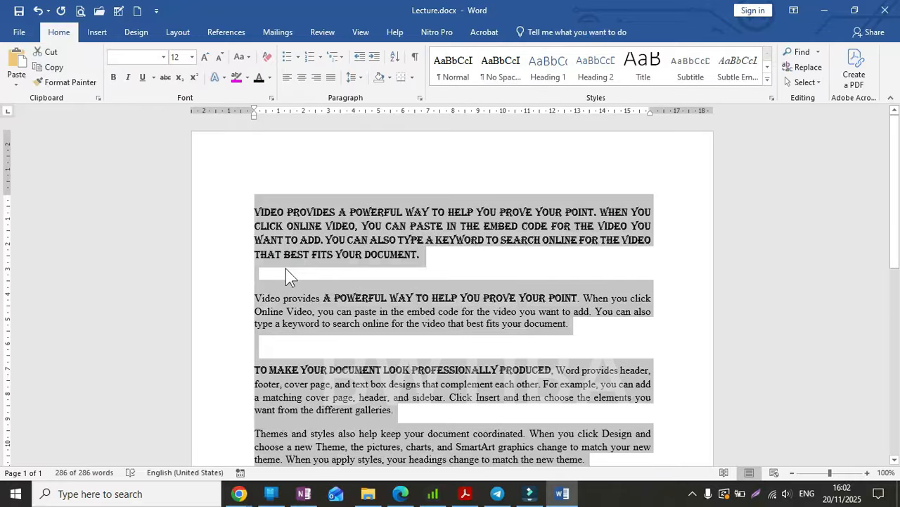
{"action": "left_click", "coordinate": [450, 68]}
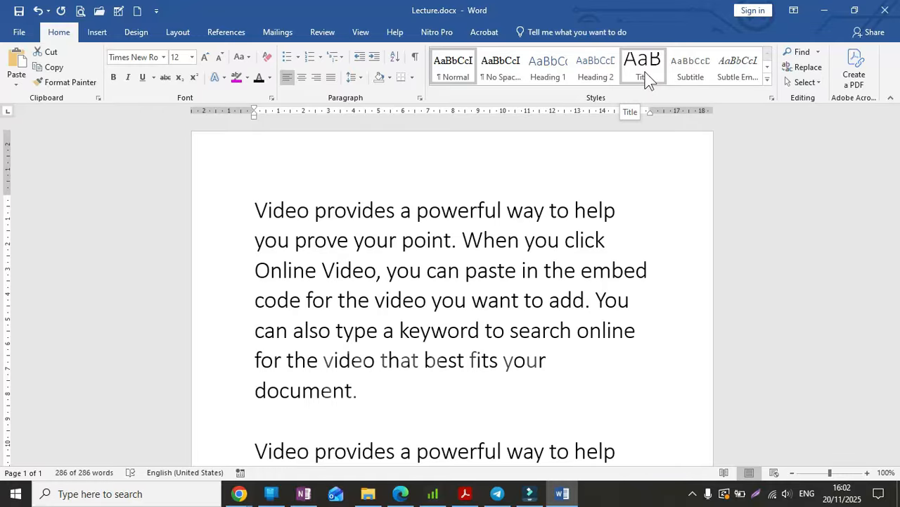
{"action": "left_click", "coordinate": [541, 197]}
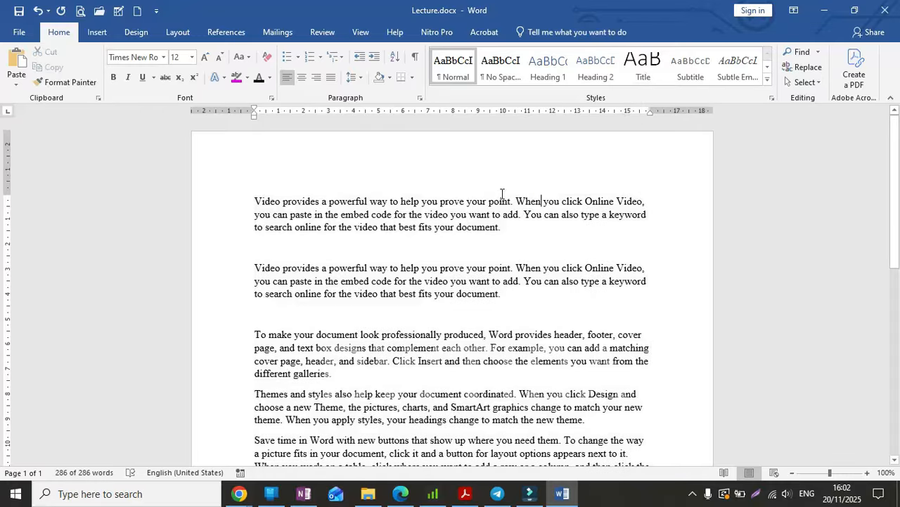
Select the first paragraph and open Apply Styles for it, placing the window clear of the text
{"action": "left_click_drag", "start_coordinate": [254, 201], "coordinate": [563, 231]}
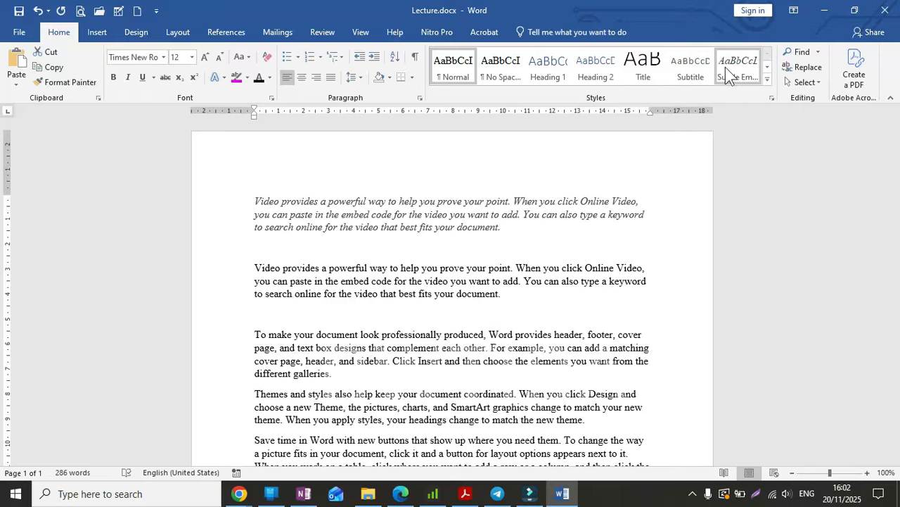
{"action": "left_click", "coordinate": [766, 75]}
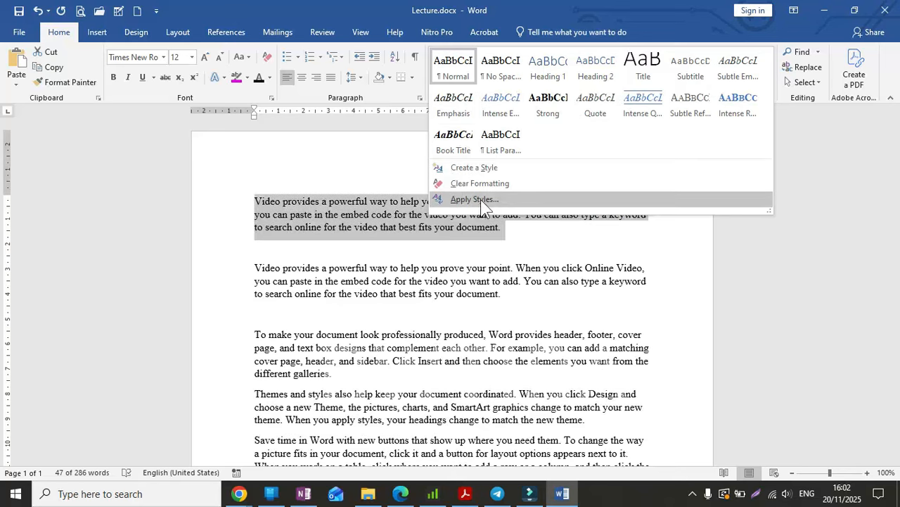
{"action": "left_click", "coordinate": [480, 199]}
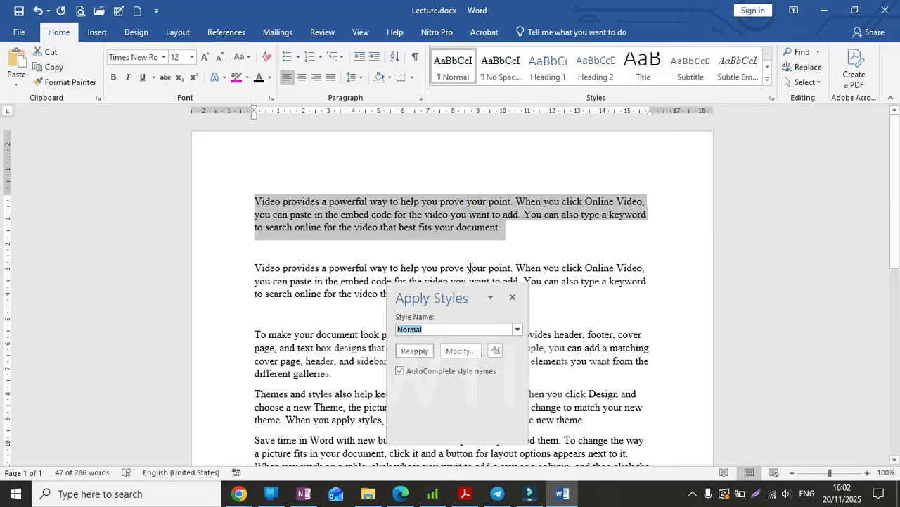
{"action": "left_click_drag", "start_coordinate": [457, 289], "coordinate": [666, 128]}
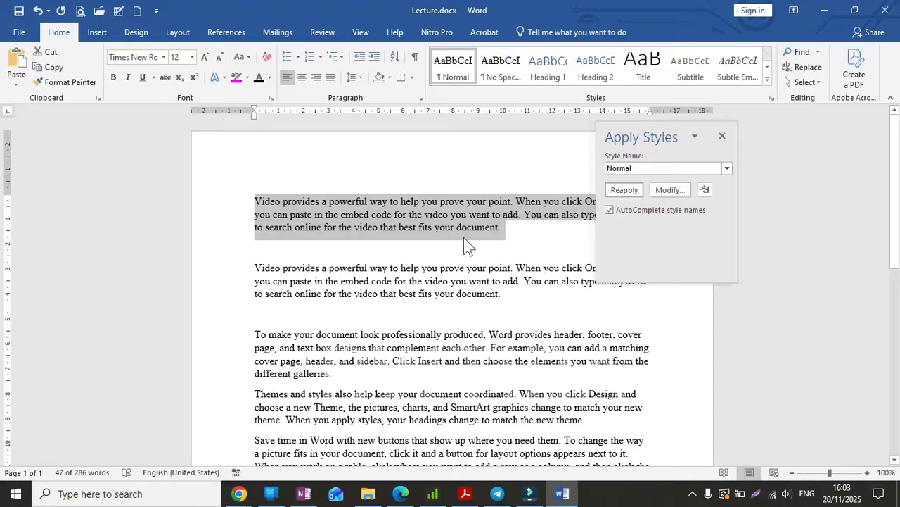
Apply the Heading 2 style to the second paragraph through Apply Styles, and close that window
{"action": "left_click", "coordinate": [257, 271]}
{"action": "left_click_drag", "start_coordinate": [257, 271], "coordinate": [517, 294]}
{"action": "left_click", "coordinate": [517, 294]}
{"action": "left_click", "coordinate": [674, 167]}
{"action": "left_click", "coordinate": [728, 168]}
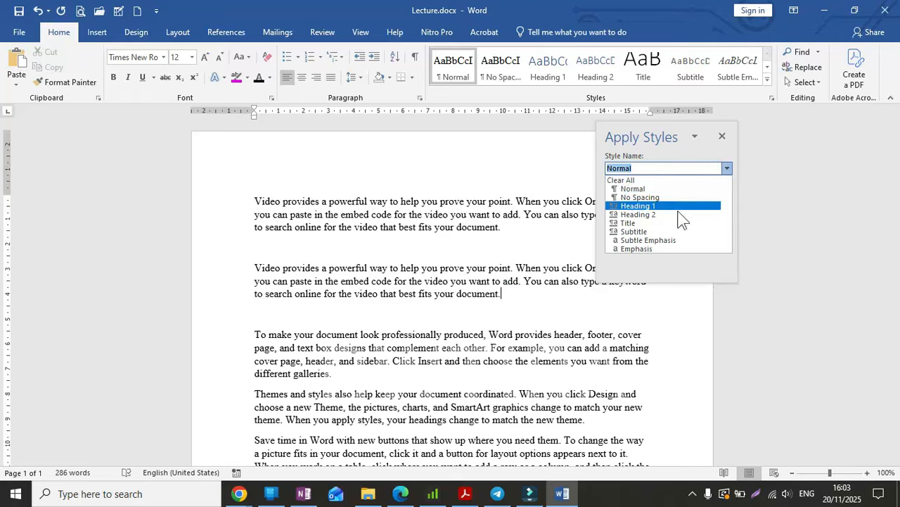
{"action": "left_click", "coordinate": [660, 214]}
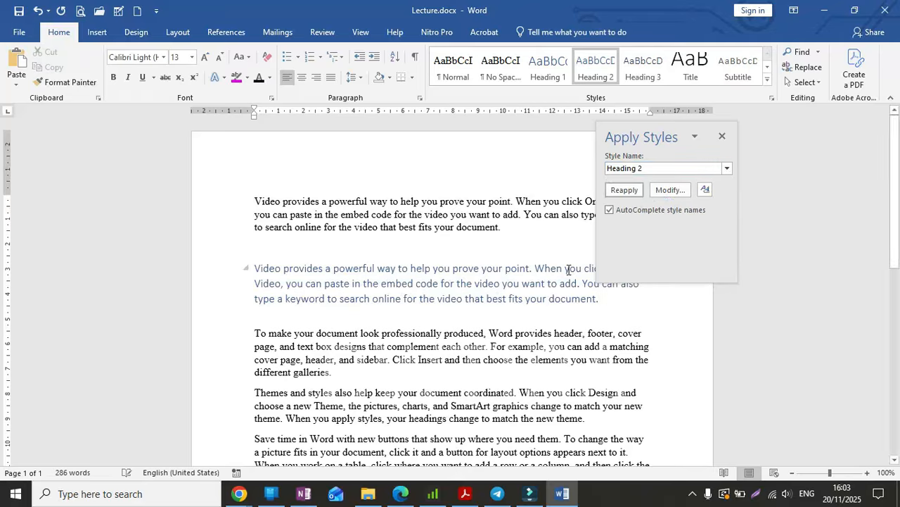
{"action": "left_click", "coordinate": [722, 137]}
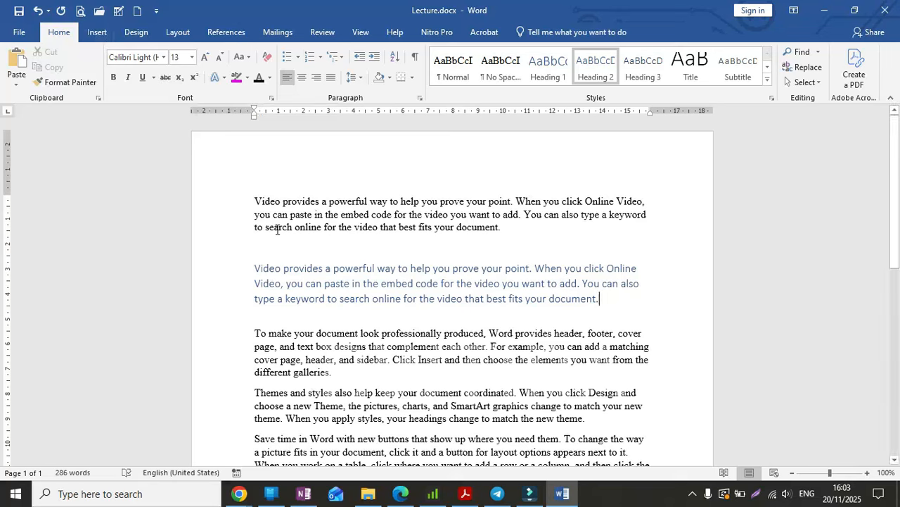
Justify the second paragraph, now in the Heading 2 style, using the ribbon's key tips
{"action": "key", "text": "alt"}
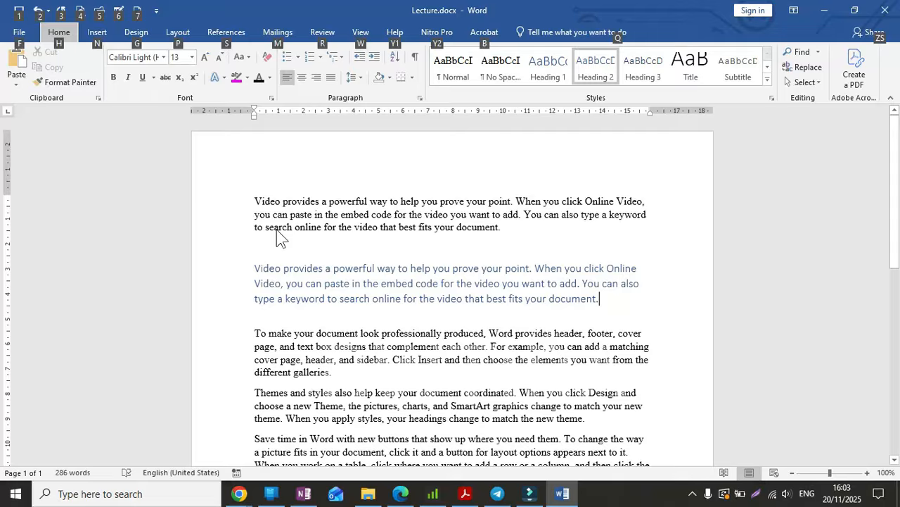
{"action": "key", "text": "h"}
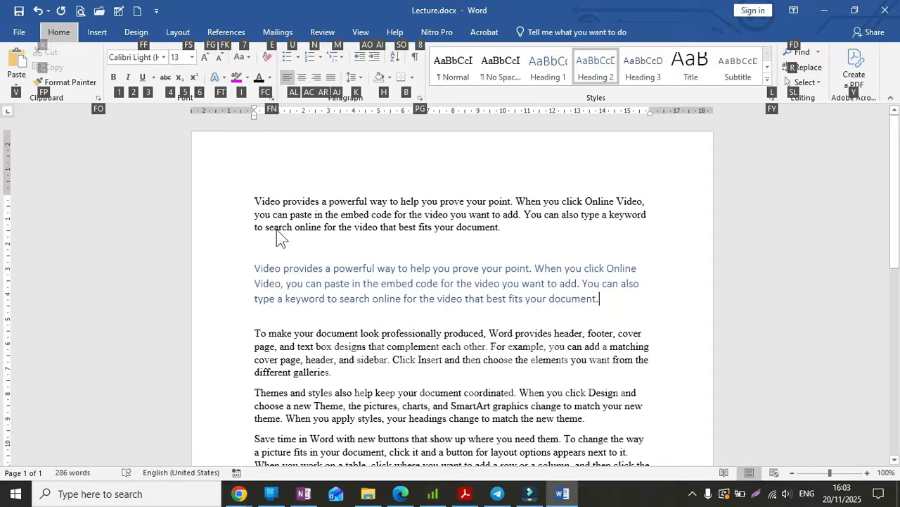
{"action": "key", "text": "a"}
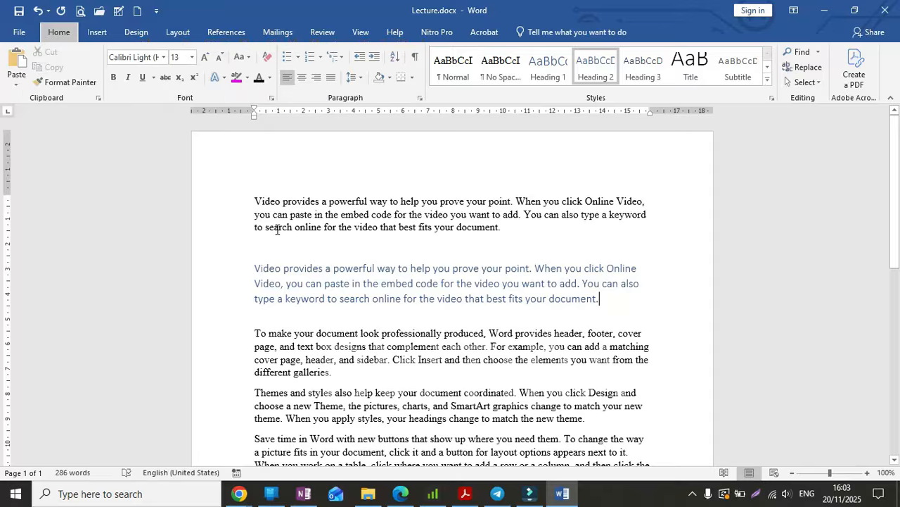
{"action": "key", "text": "j"}
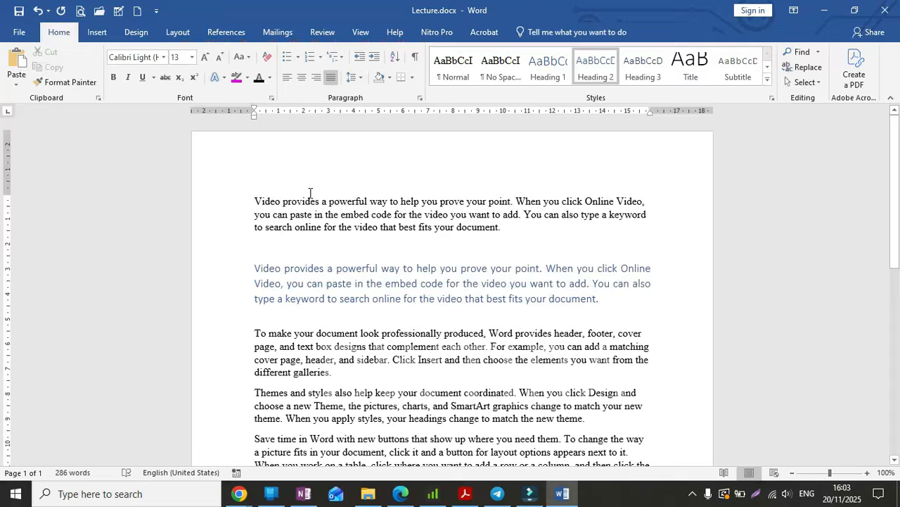
Select the whole document and left-align all its text using the ribbon's key tips
{"action": "left_click", "coordinate": [327, 273]}
{"action": "left_click", "coordinate": [332, 279]}
{"action": "key", "text": "ctrl+a"}
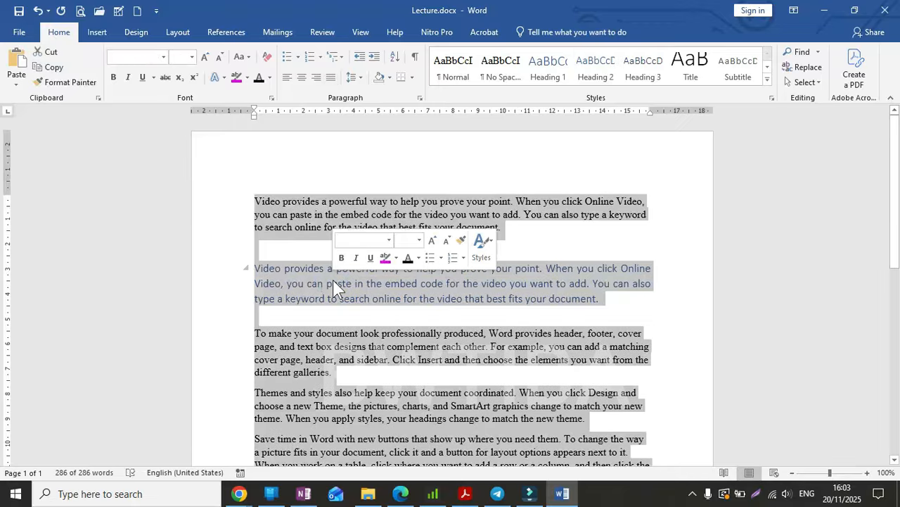
{"action": "key", "text": "alt"}
{"action": "key", "text": "h"}
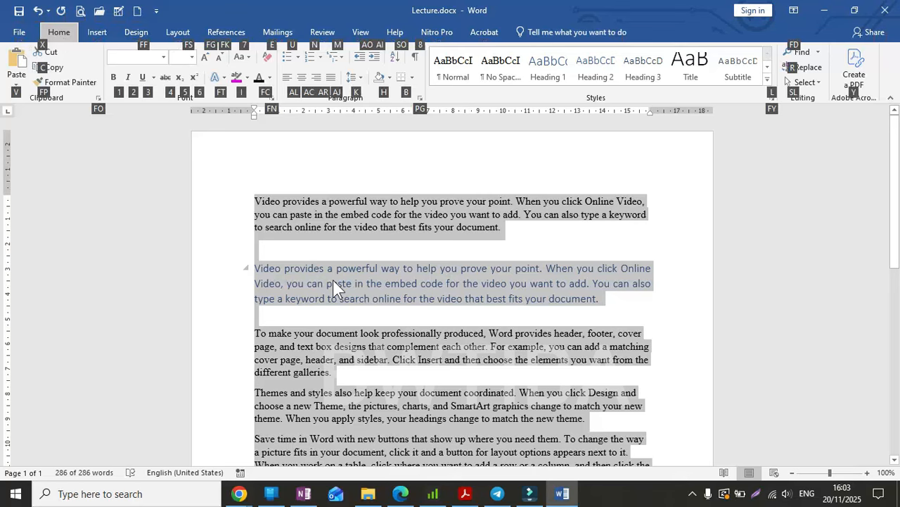
{"action": "key", "text": "a"}
{"action": "key", "text": "l"}
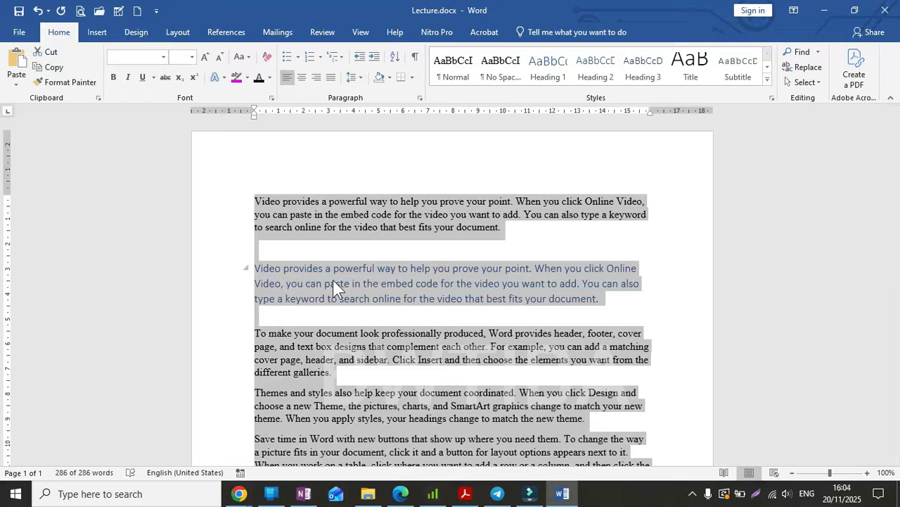
Justify all text in the document using the ribbon's key tips, and deselect it
{"action": "key", "text": "alt"}
{"action": "key", "text": "h"}
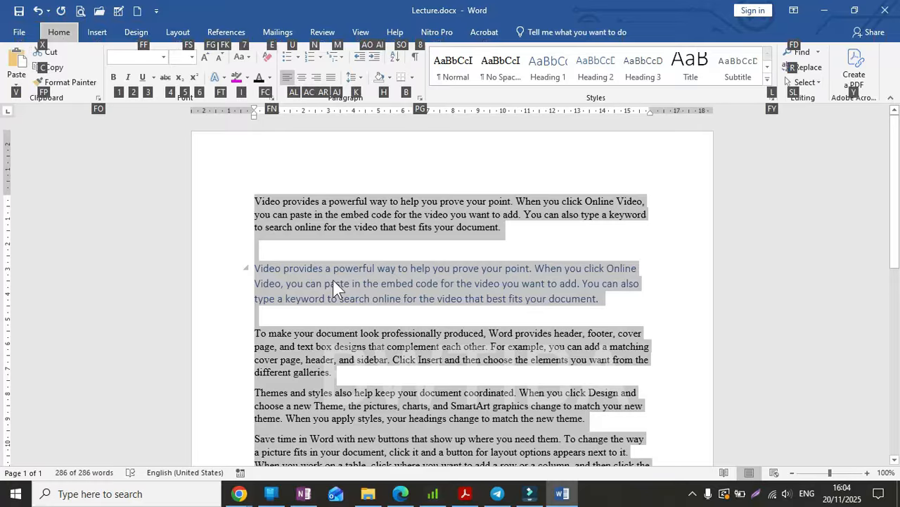
{"action": "key", "text": "a"}
{"action": "key", "text": "j"}
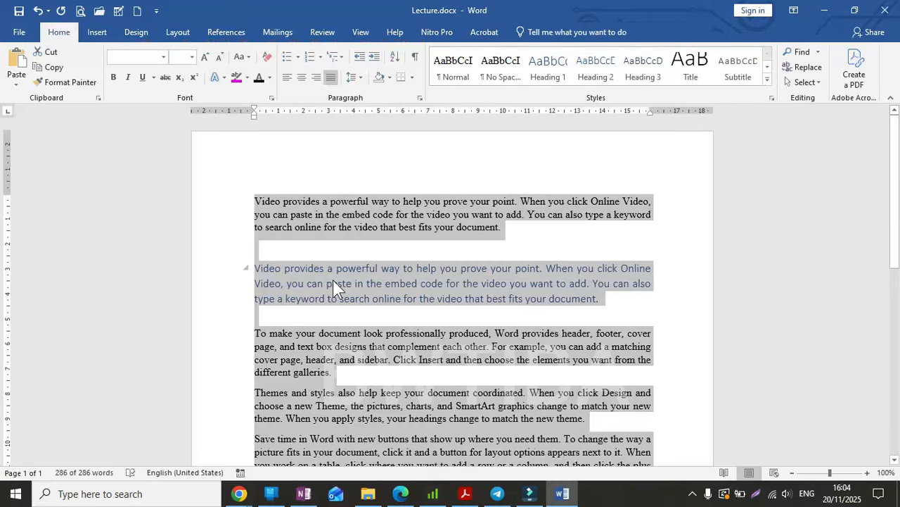
{"action": "left_click", "coordinate": [339, 212]}
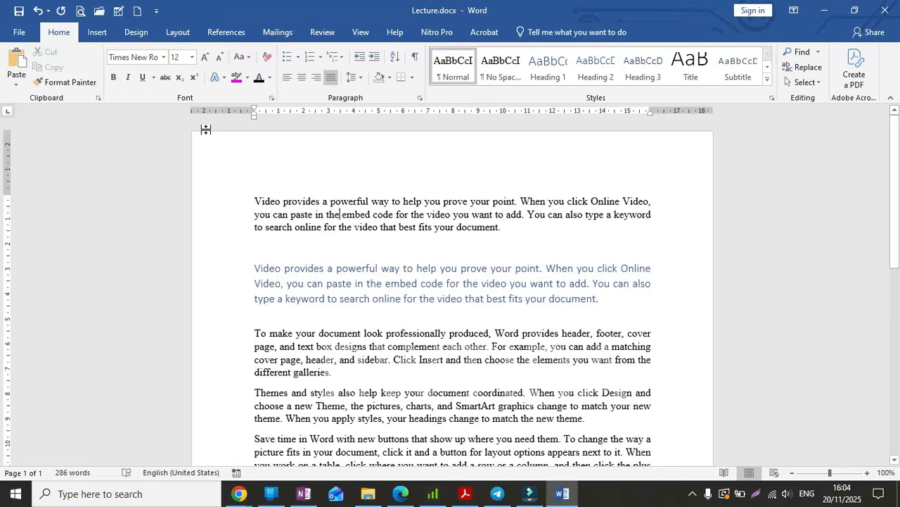
{"action": "left_click", "coordinate": [257, 200]}
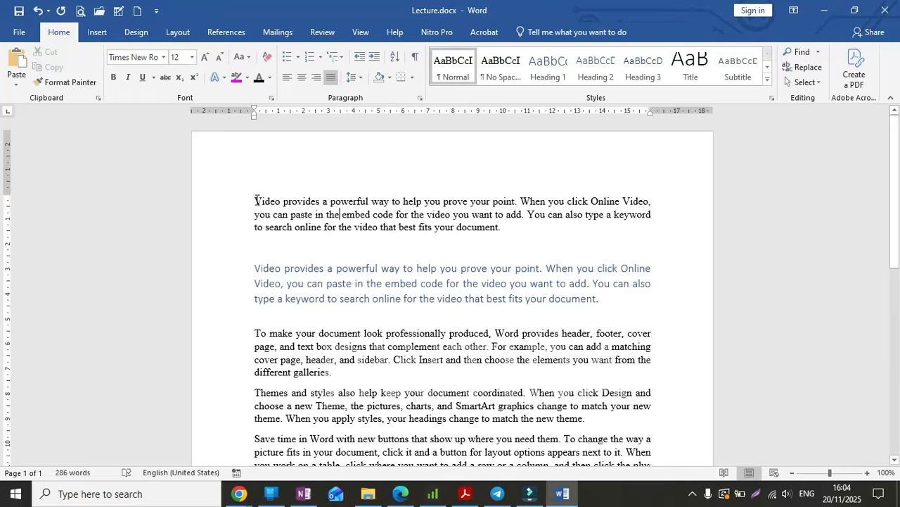